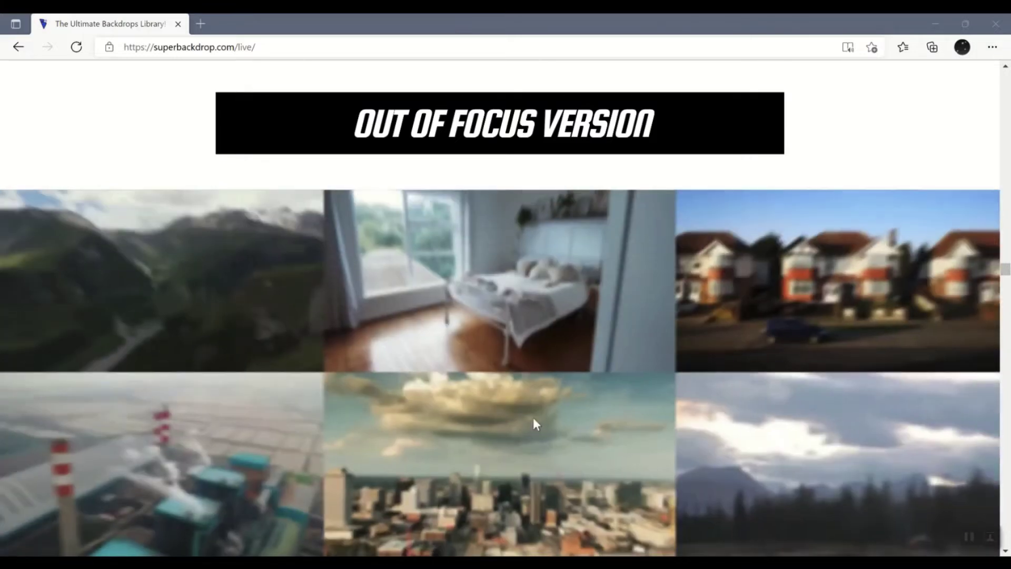
- Examine the out-of-focus backdrop samples and the green screen actor clips on the Super Backdrop sales page
{"action": "scroll", "coordinate": [533, 419], "scroll_direction": "down", "scroll_amount": 4}
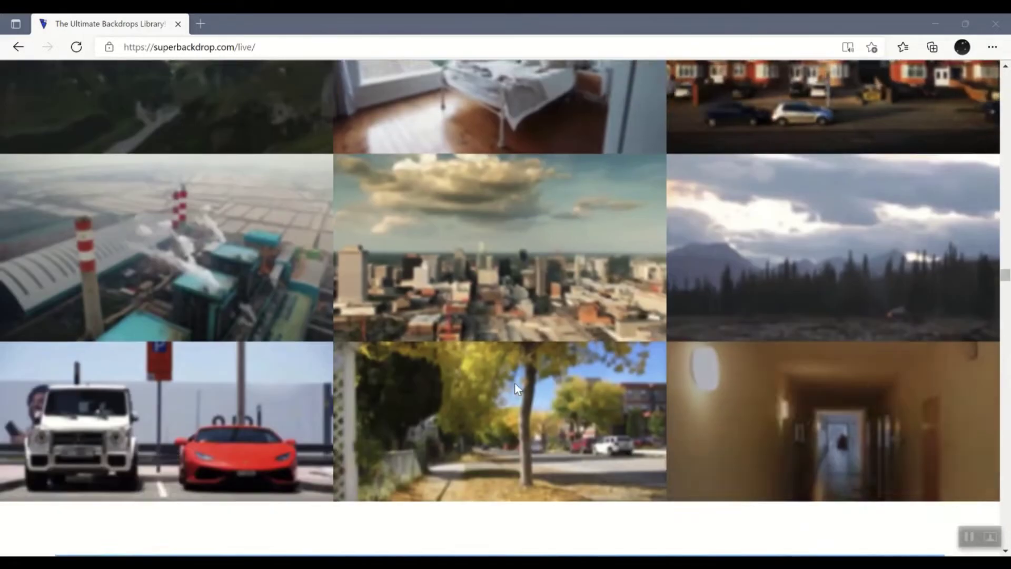
{"action": "scroll", "coordinate": [514, 381], "scroll_direction": "down", "scroll_amount": 4}
{"action": "scroll", "coordinate": [516, 396], "scroll_direction": "down", "scroll_amount": 14}
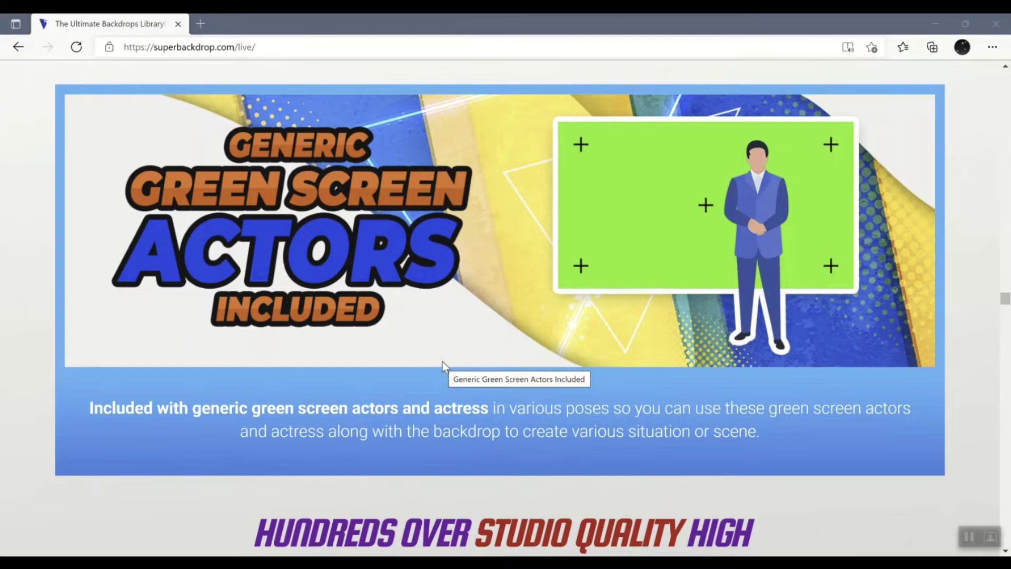
{"action": "scroll", "coordinate": [552, 448], "scroll_direction": "down", "scroll_amount": 10}
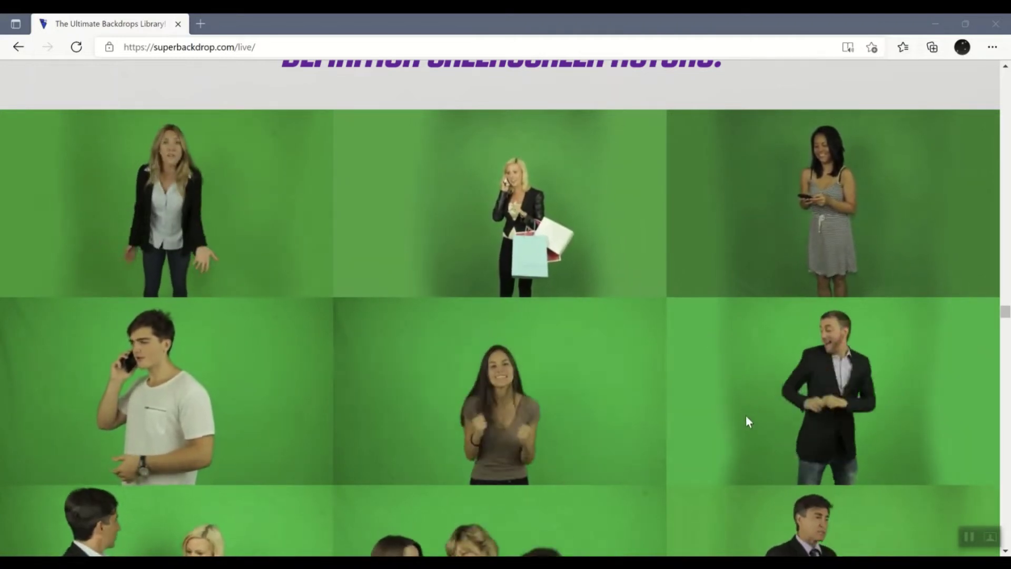
{"action": "scroll", "coordinate": [746, 416], "scroll_direction": "down", "scroll_amount": 2}
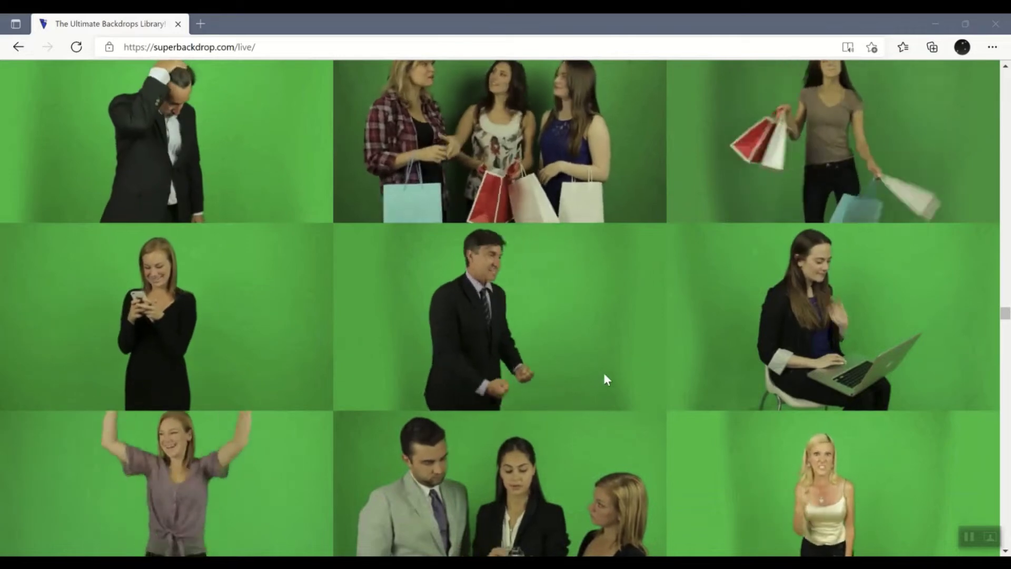
{"action": "scroll", "coordinate": [527, 332], "scroll_direction": "up", "scroll_amount": 1}
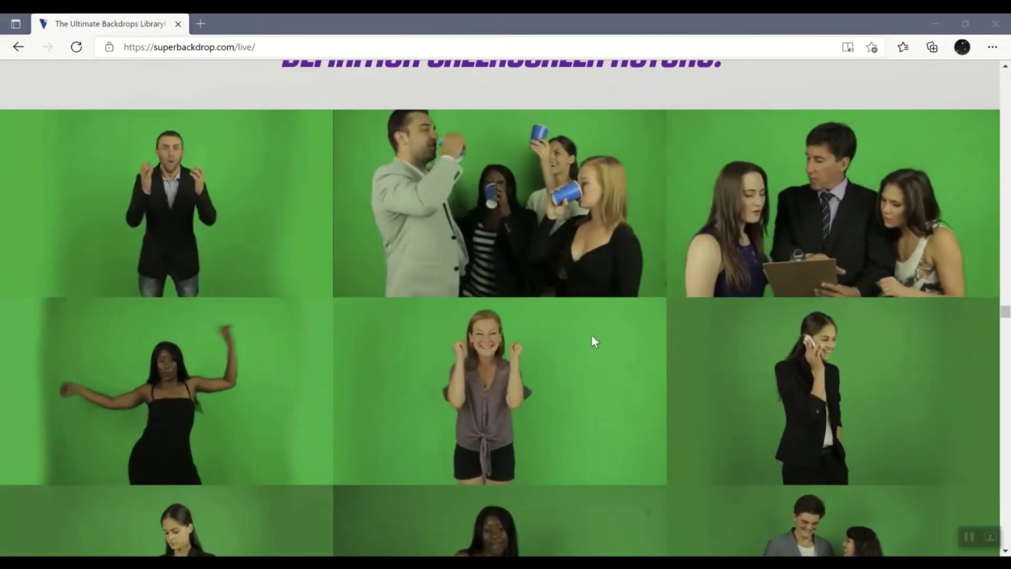
{"action": "scroll", "coordinate": [584, 347], "scroll_direction": "down", "scroll_amount": 1}
- Examine the example composites that combine a Super Backdrop with a greenscreen actor
{"action": "scroll", "coordinate": [579, 349], "scroll_direction": "down", "scroll_amount": 12}
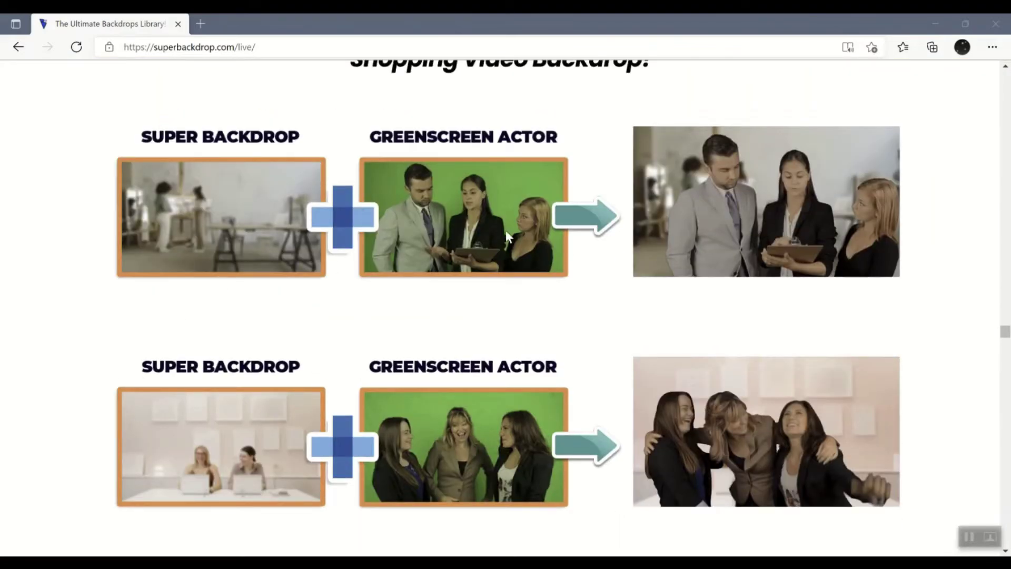
{"action": "mouse_move", "coordinate": [794, 230]}
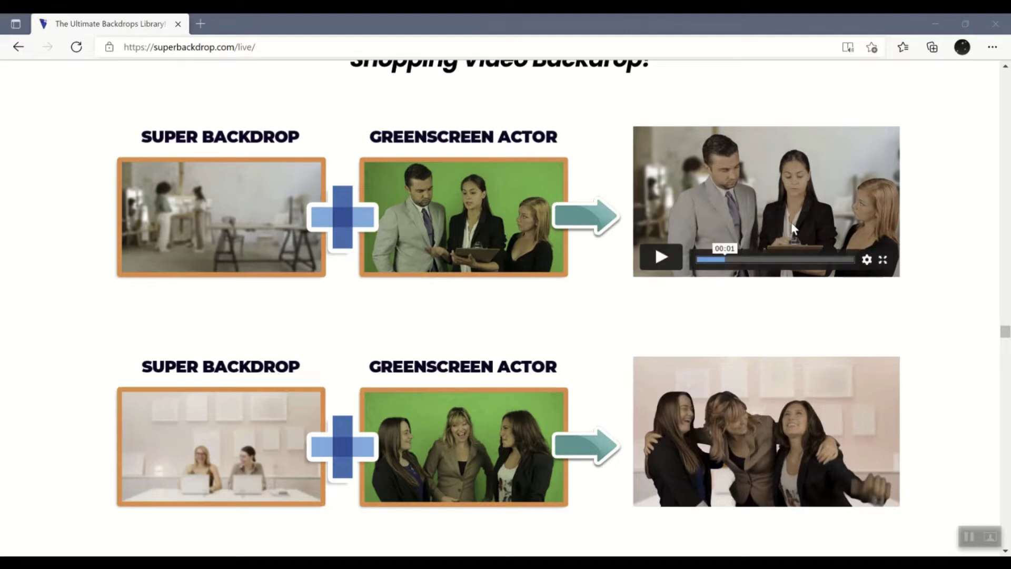
{"action": "scroll", "coordinate": [742, 443], "scroll_direction": "down", "scroll_amount": 7}
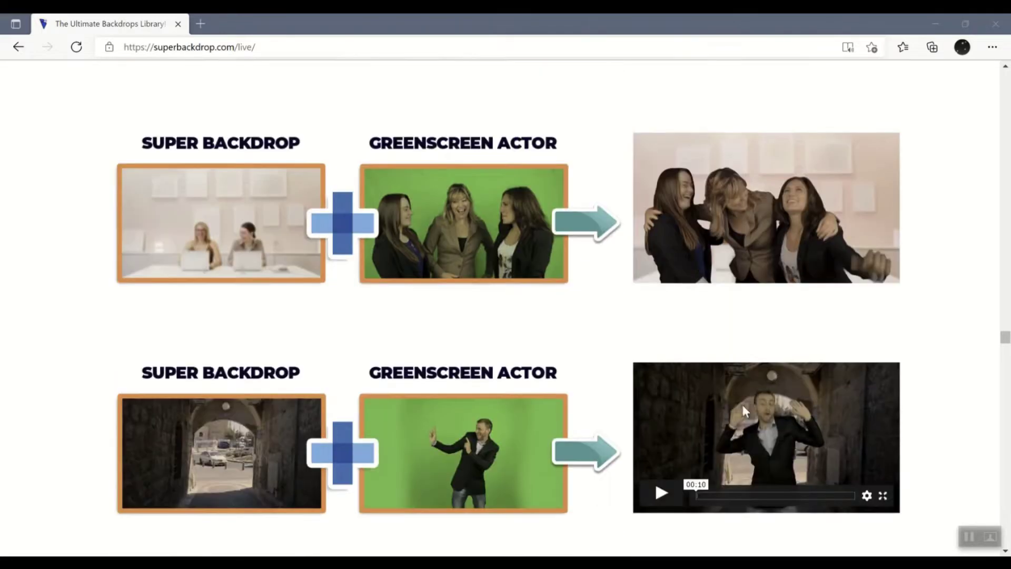
{"action": "scroll", "coordinate": [787, 435], "scroll_direction": "down", "scroll_amount": 6}
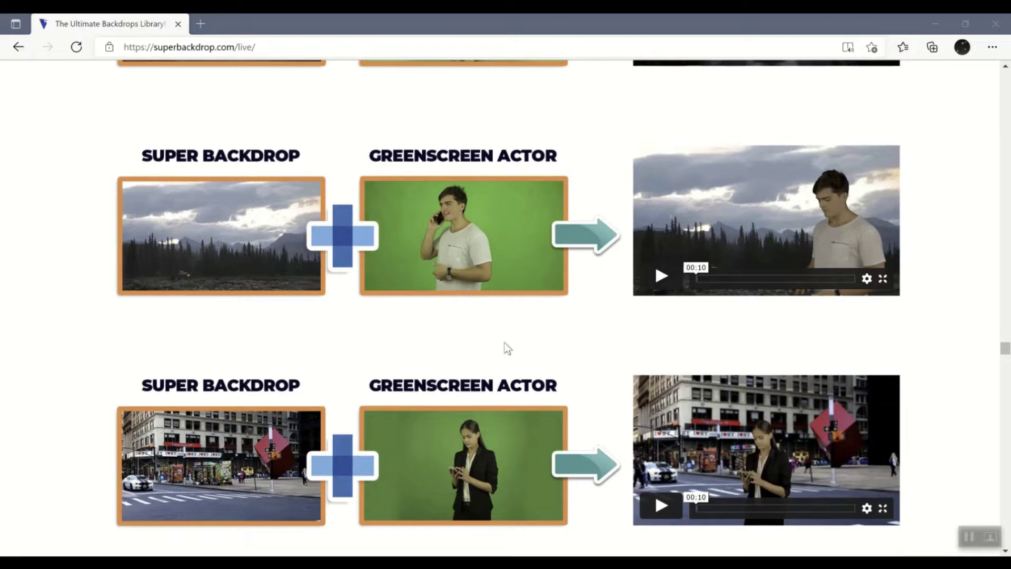
- Examine the versatile visuals section and its gallery of people, animals and objects without backgrounds
{"action": "scroll", "coordinate": [507, 349], "scroll_direction": "down", "scroll_amount": 18}
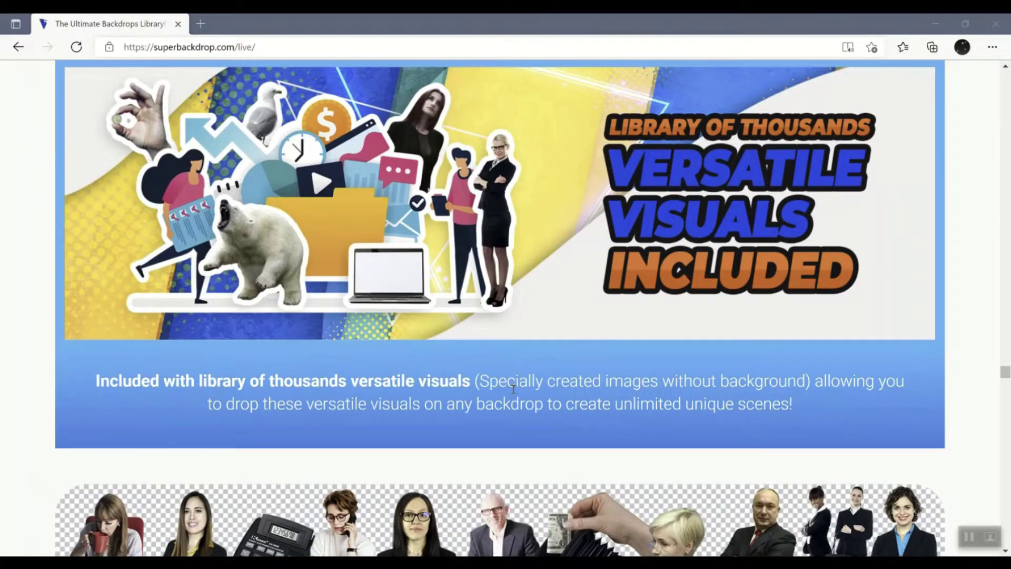
{"action": "scroll", "coordinate": [514, 388], "scroll_direction": "up", "scroll_amount": 1}
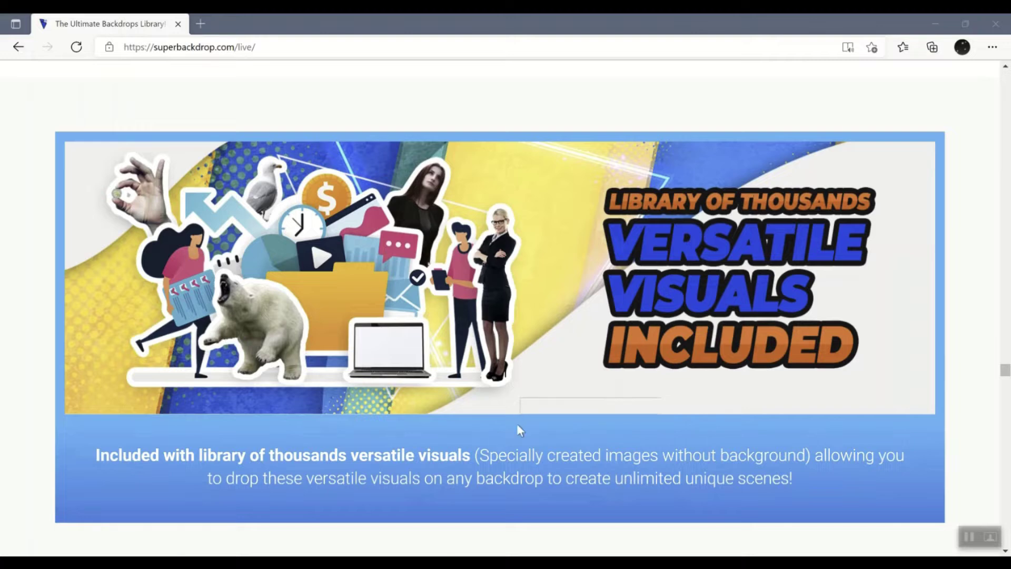
{"action": "scroll", "coordinate": [554, 456], "scroll_direction": "down", "scroll_amount": 4}
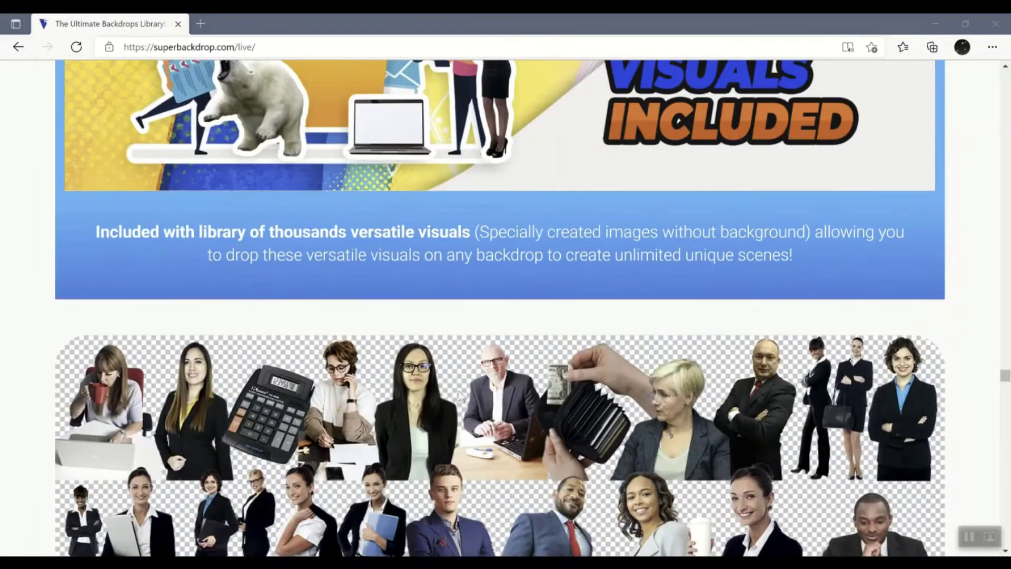
{"action": "scroll", "coordinate": [436, 388], "scroll_direction": "down", "scroll_amount": 3}
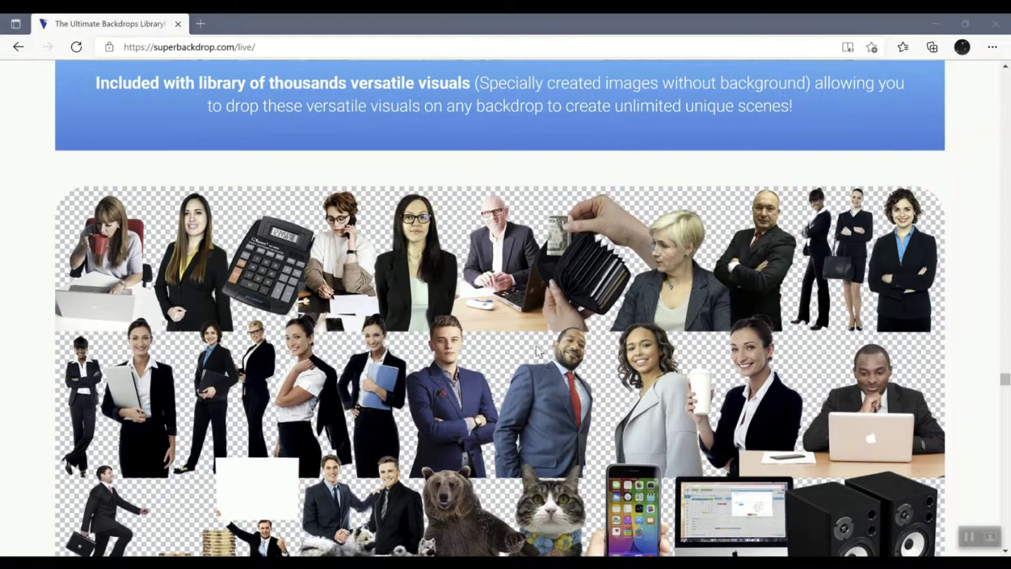
{"action": "scroll", "coordinate": [537, 353], "scroll_direction": "down", "scroll_amount": 2}
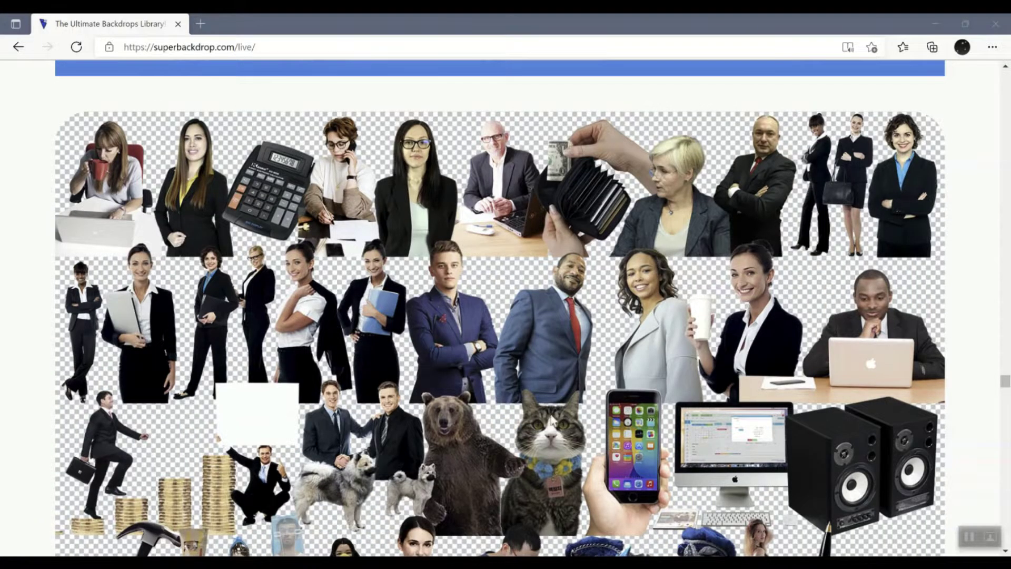
{"action": "scroll", "coordinate": [602, 454], "scroll_direction": "down", "scroll_amount": 3}
{"action": "scroll", "coordinate": [619, 428], "scroll_direction": "up", "scroll_amount": 2}
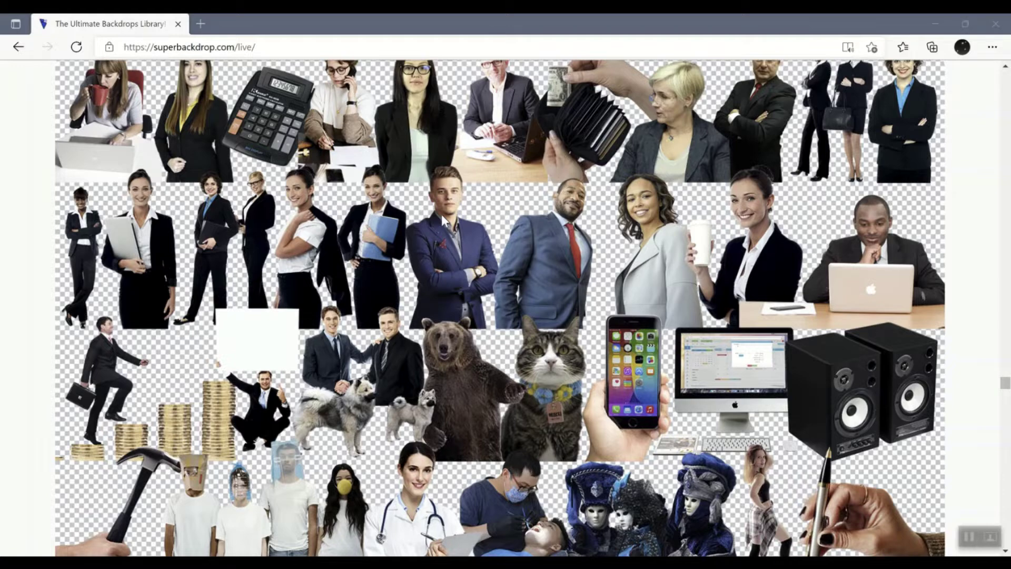
{"action": "scroll", "coordinate": [473, 251], "scroll_direction": "up", "scroll_amount": 4}
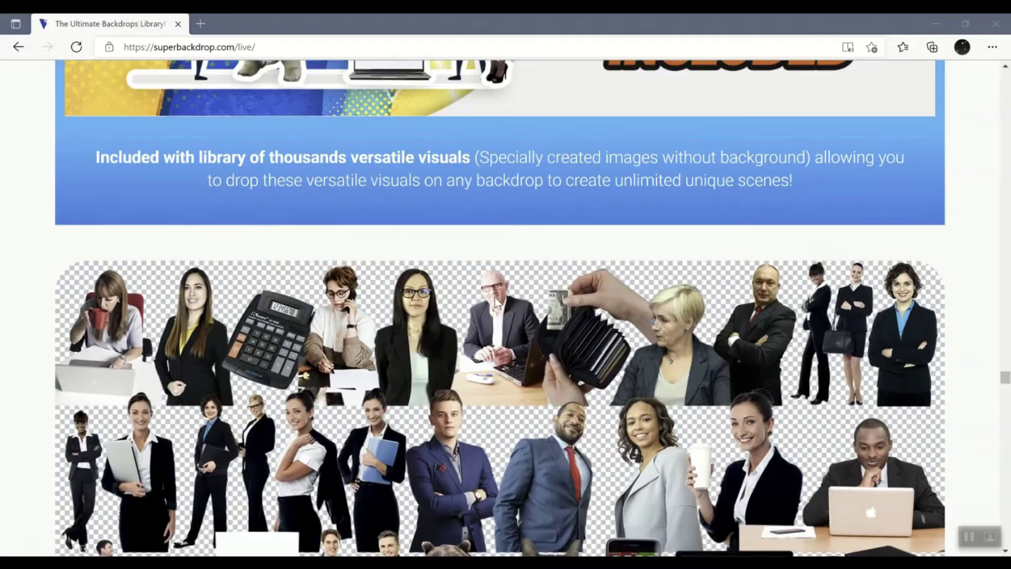
{"action": "scroll", "coordinate": [541, 341], "scroll_direction": "down", "scroll_amount": 7}
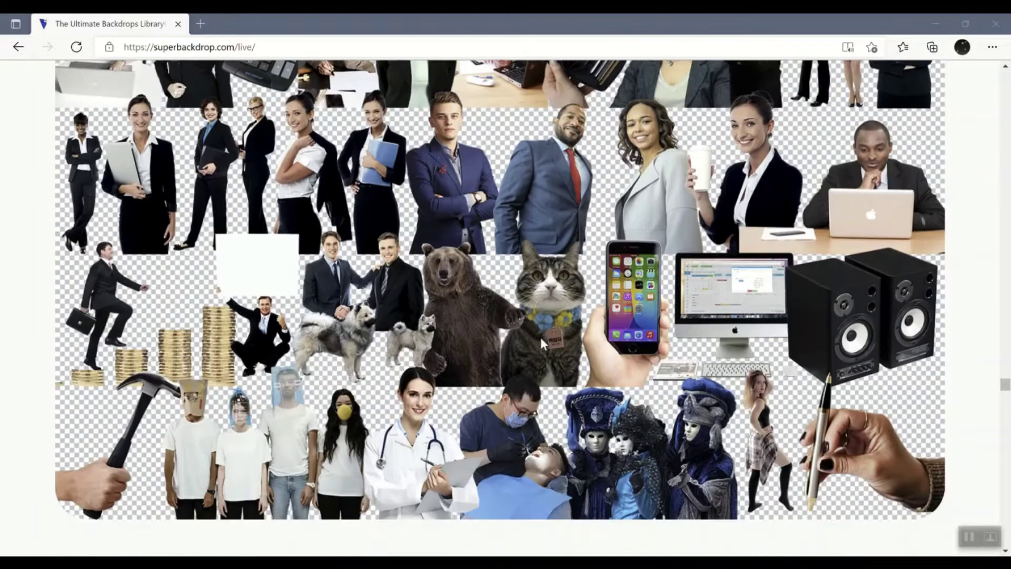
{"action": "scroll", "coordinate": [559, 334], "scroll_direction": "up", "scroll_amount": 3}
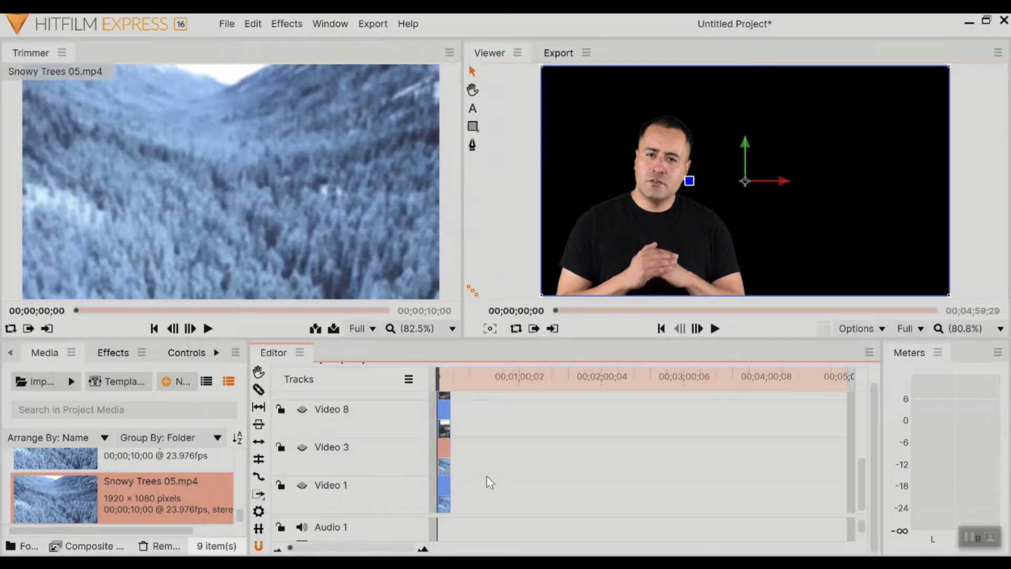
- In HitFilm Express, look through the project media, make the Video 1 track visible and preview the sharp snowy forest behind the presenter
{"action": "scroll", "coordinate": [169, 493], "scroll_direction": "up", "scroll_amount": 6}
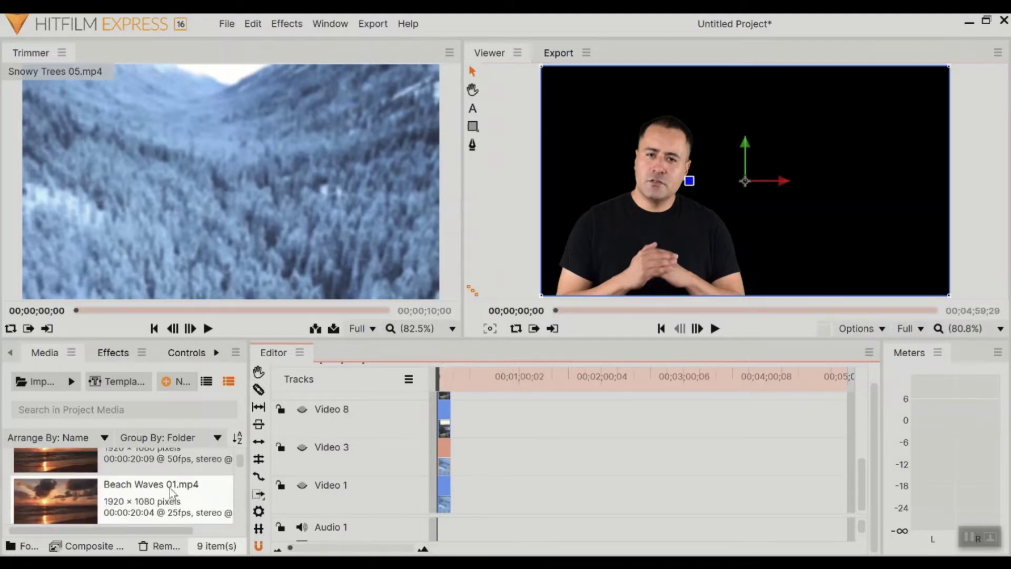
{"action": "scroll", "coordinate": [171, 486], "scroll_direction": "up", "scroll_amount": 2}
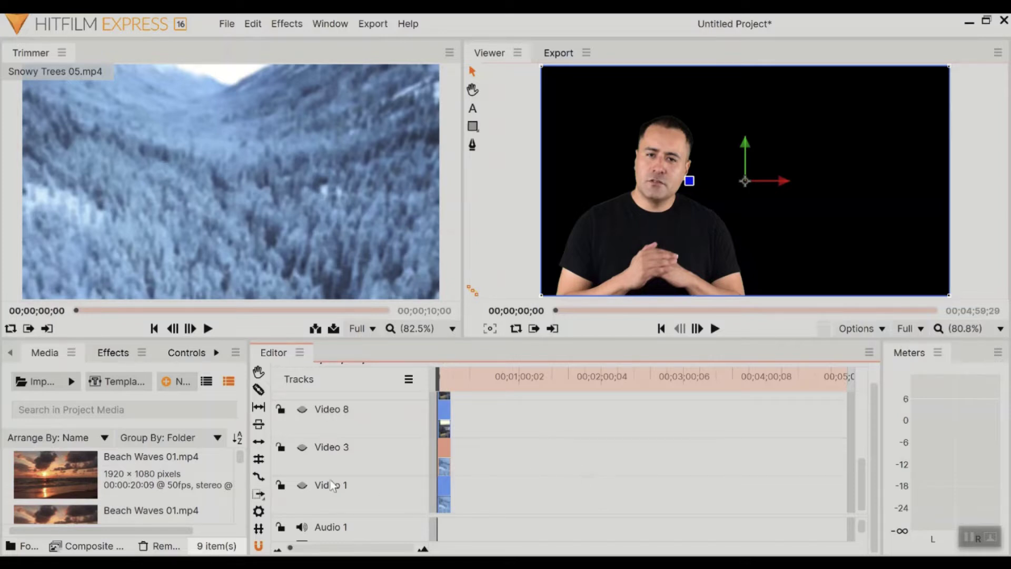
{"action": "left_click", "coordinate": [302, 485]}
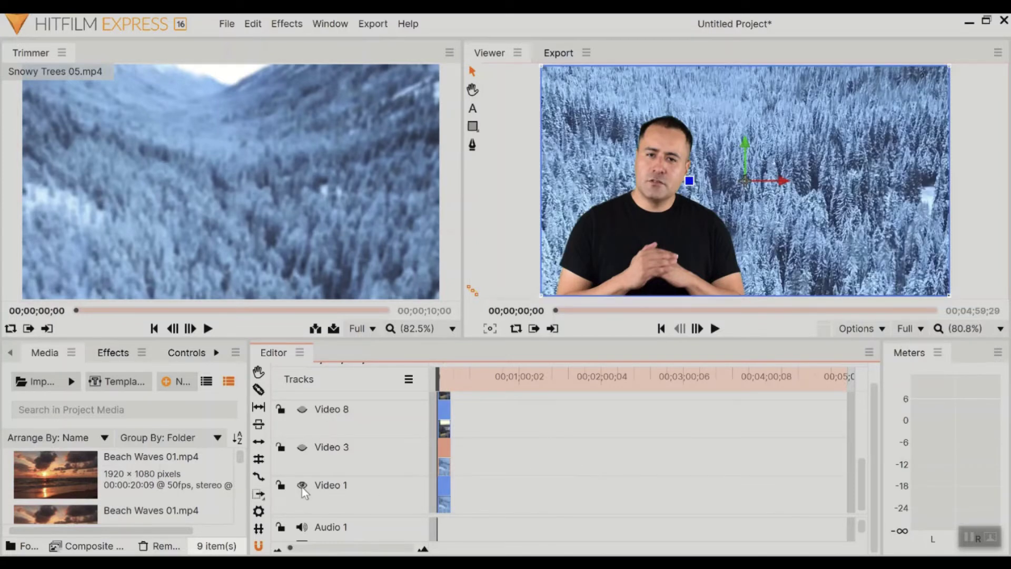
{"action": "left_click", "coordinate": [715, 329]}
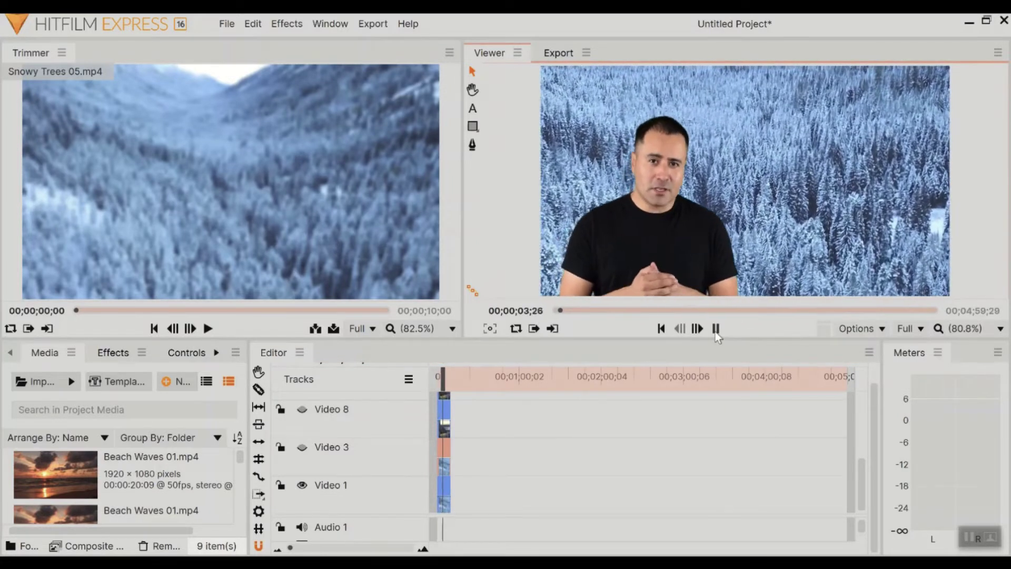
{"action": "key", "text": "space"}
- Make the Video 3 track visible and preview the out-of-focus snowy forest behind the presenter from near the timeline start
{"action": "left_click_drag", "start_coordinate": [444, 385], "coordinate": [439, 385]}
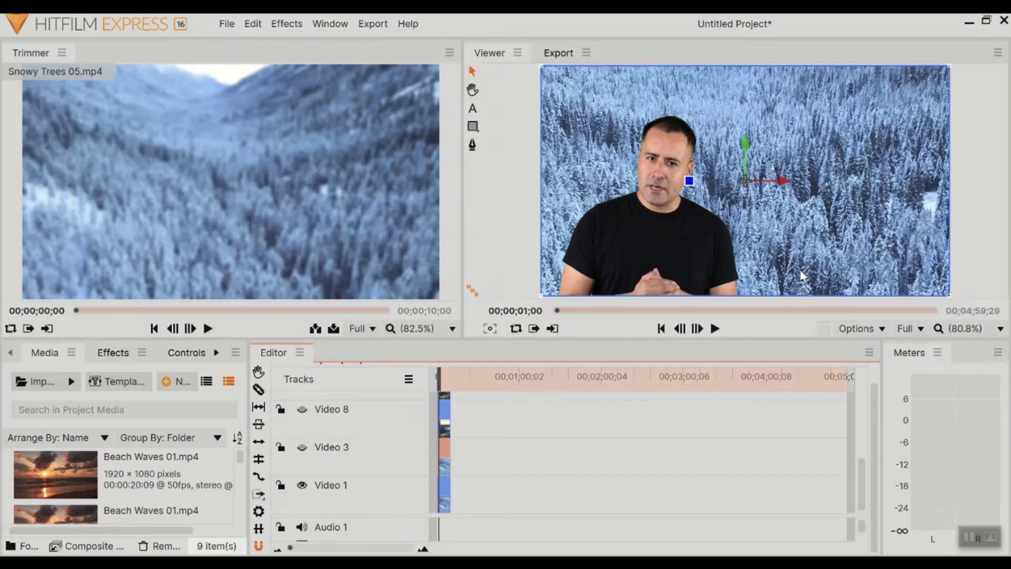
{"action": "left_click", "coordinate": [302, 448]}
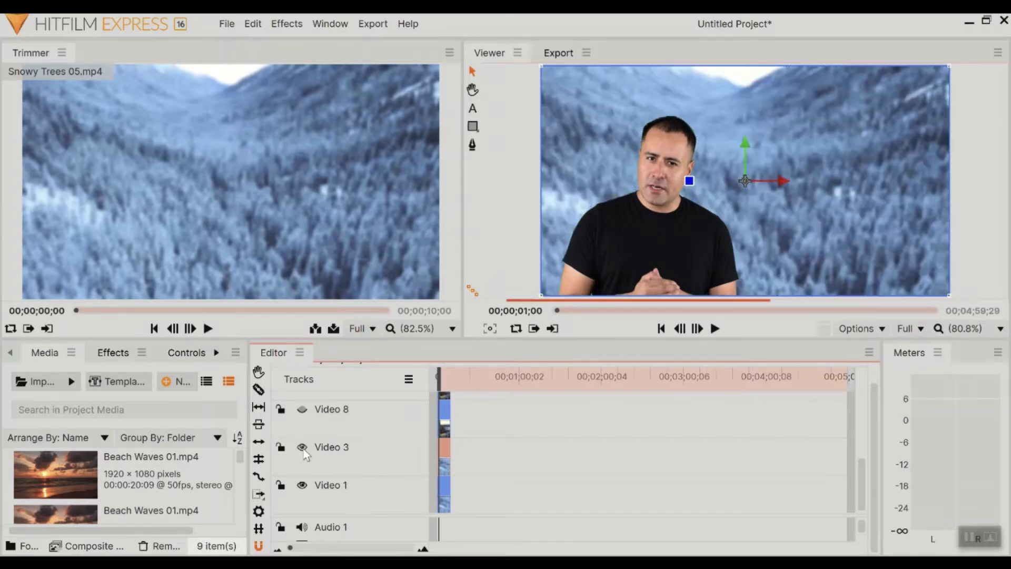
{"action": "left_click", "coordinate": [715, 328]}
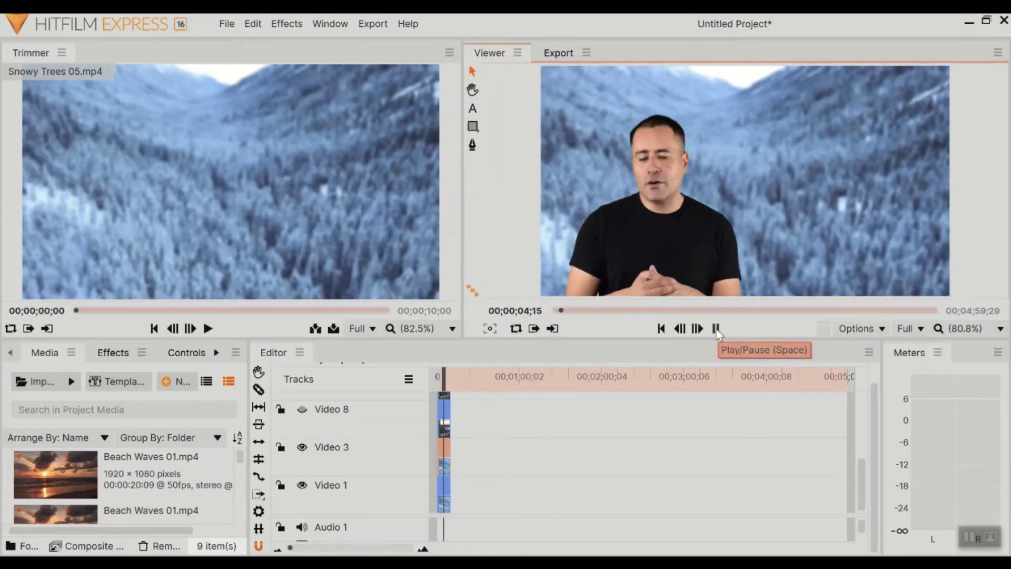
{"action": "left_click", "coordinate": [716, 328]}
{"action": "left_click", "coordinate": [758, 145]}
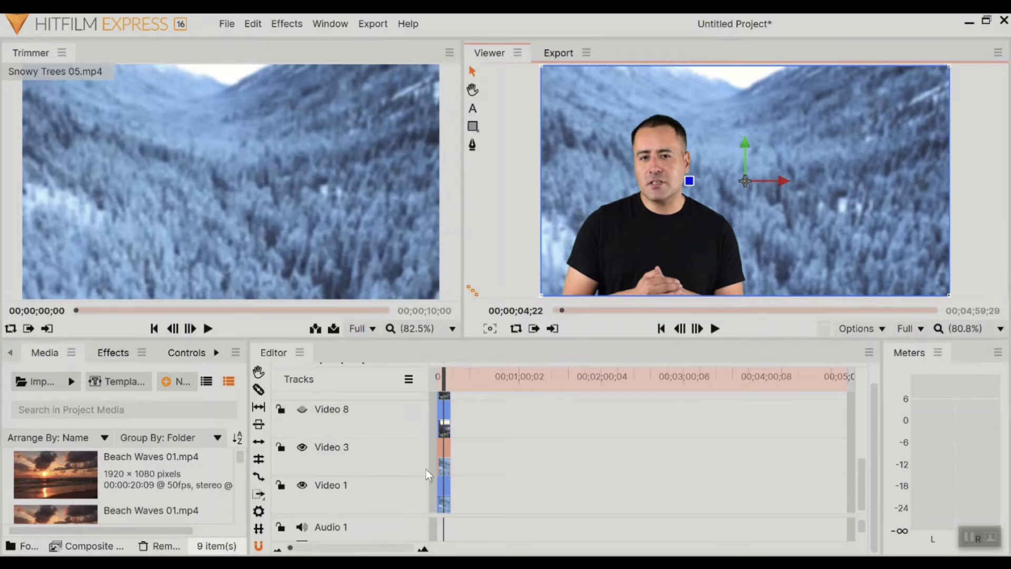
- Make the Video 8 track visible and preview the in-focus city skyline behind the presenter from near the timeline start
{"action": "left_click", "coordinate": [304, 411]}
{"action": "scroll", "coordinate": [360, 463], "scroll_direction": "up", "scroll_amount": 1}
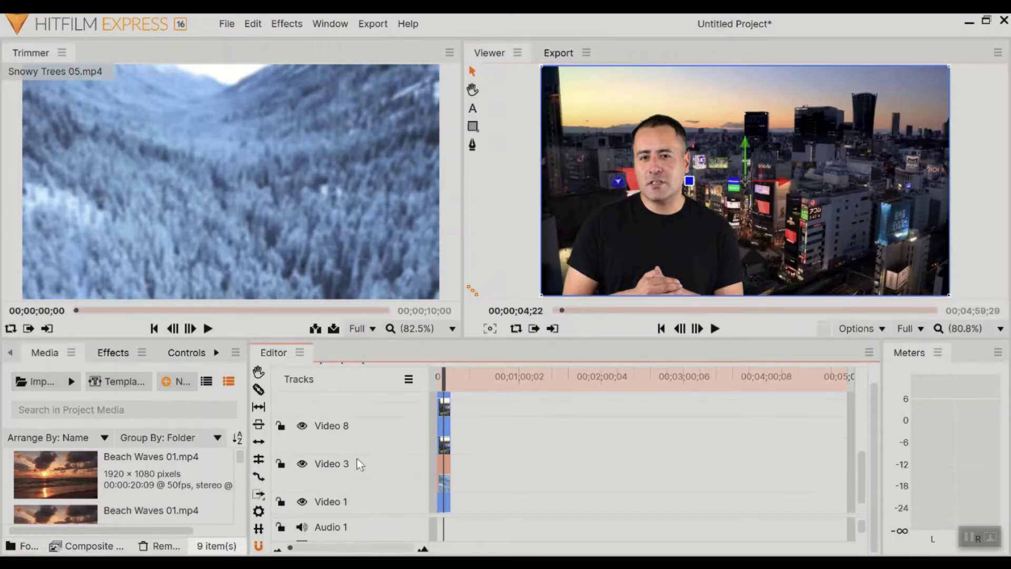
{"action": "scroll", "coordinate": [360, 464], "scroll_direction": "up", "scroll_amount": 1}
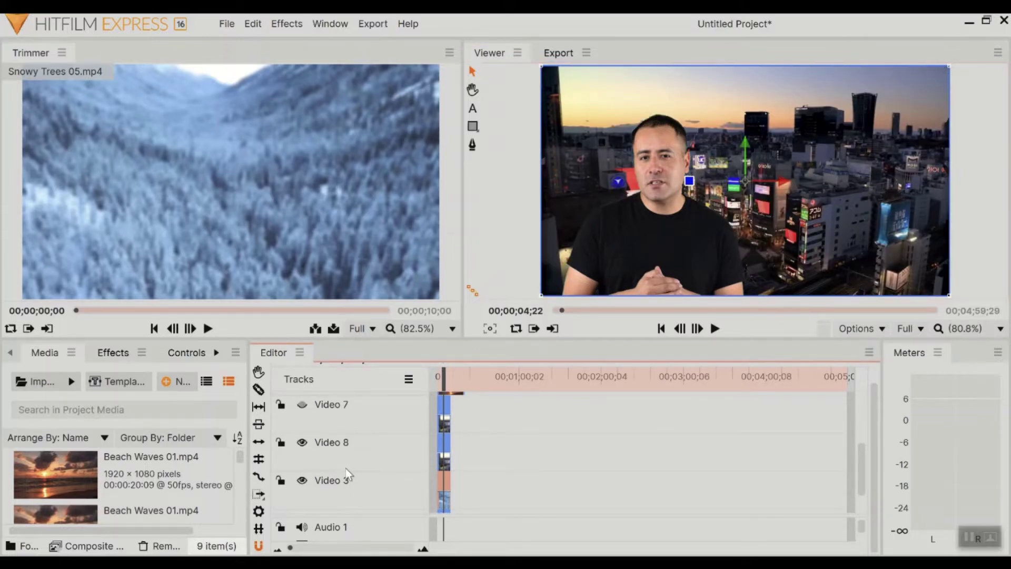
{"action": "scroll", "coordinate": [348, 474], "scroll_direction": "up", "scroll_amount": 1}
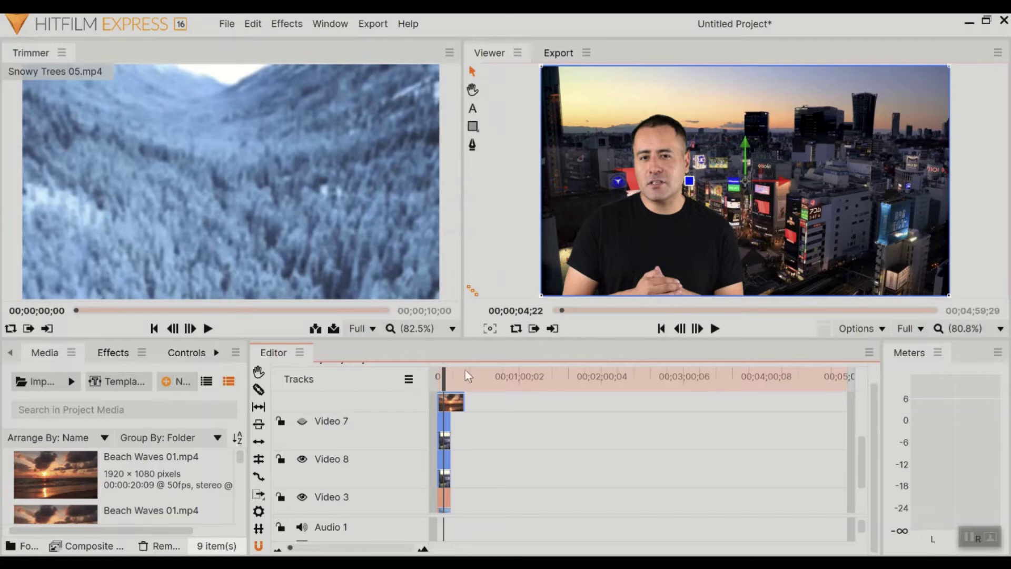
{"action": "left_click", "coordinate": [440, 376]}
{"action": "left_click", "coordinate": [716, 328]}
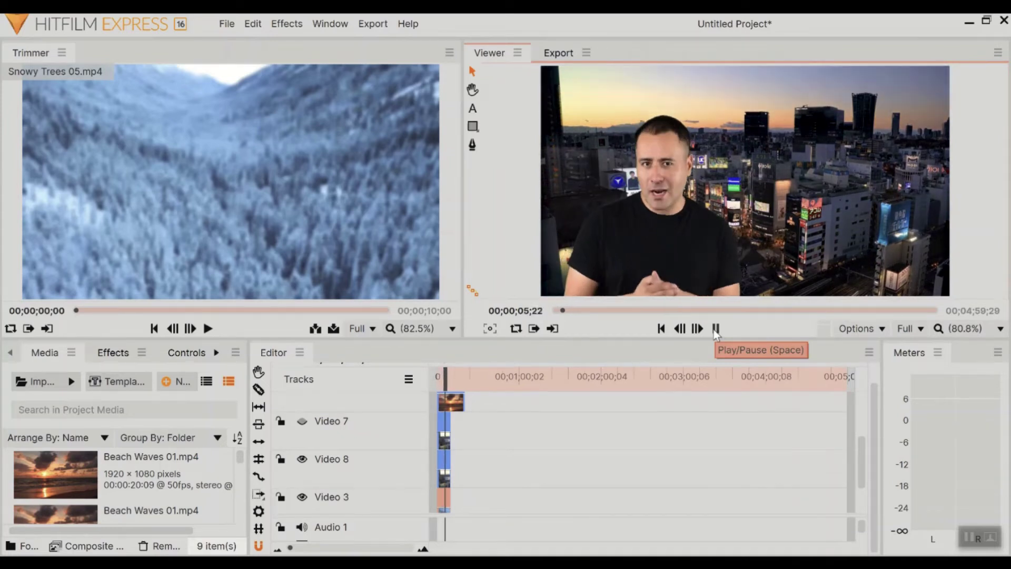
{"action": "left_click", "coordinate": [715, 328]}
{"action": "left_click", "coordinate": [815, 177]}
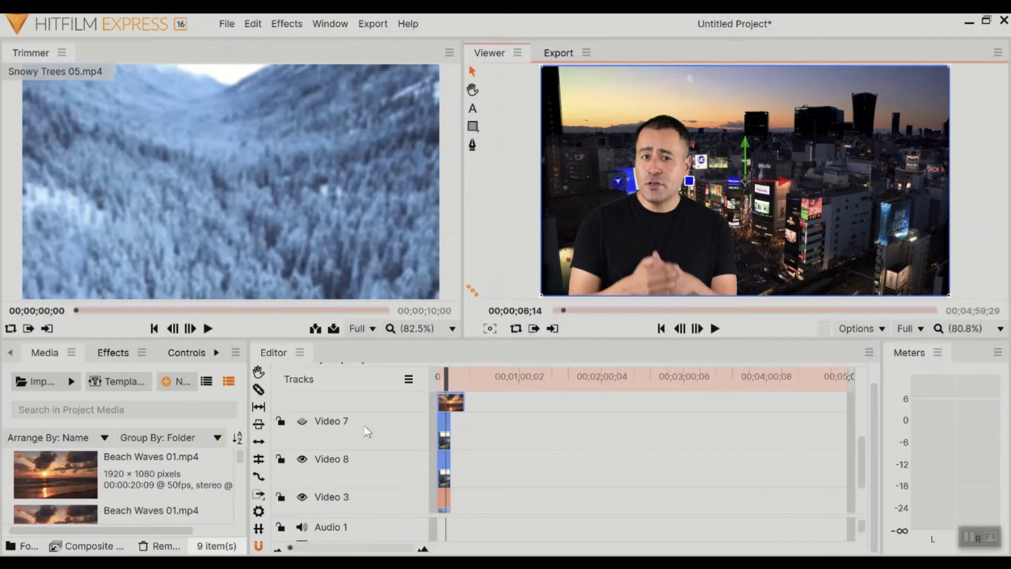
- Make the Video 7 track visible and preview the out-of-focus city skyline behind the presenter from the timeline start
{"action": "left_click", "coordinate": [302, 423]}
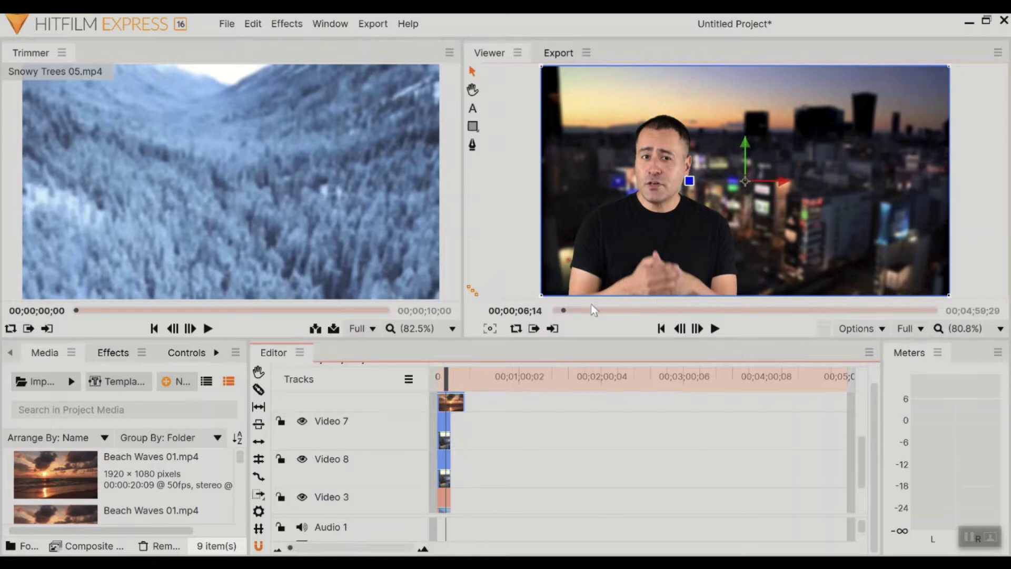
{"action": "left_click", "coordinate": [440, 375]}
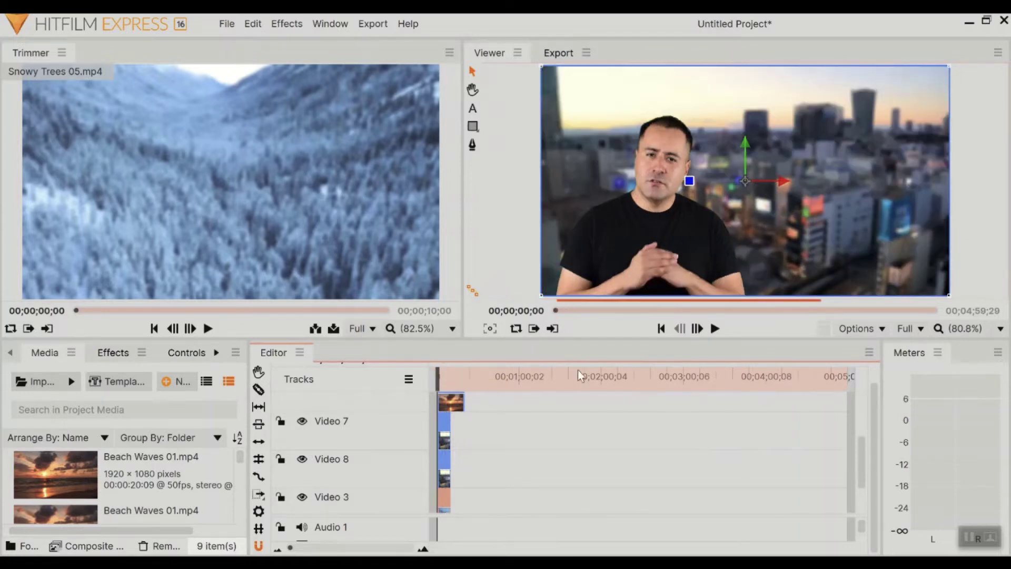
{"action": "left_click", "coordinate": [715, 328]}
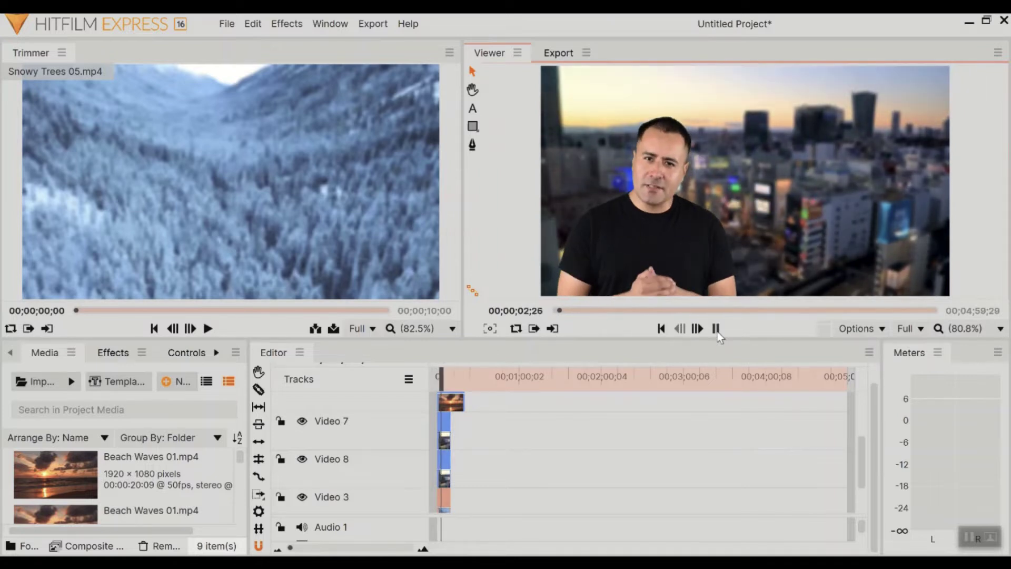
{"action": "left_click", "coordinate": [715, 328]}
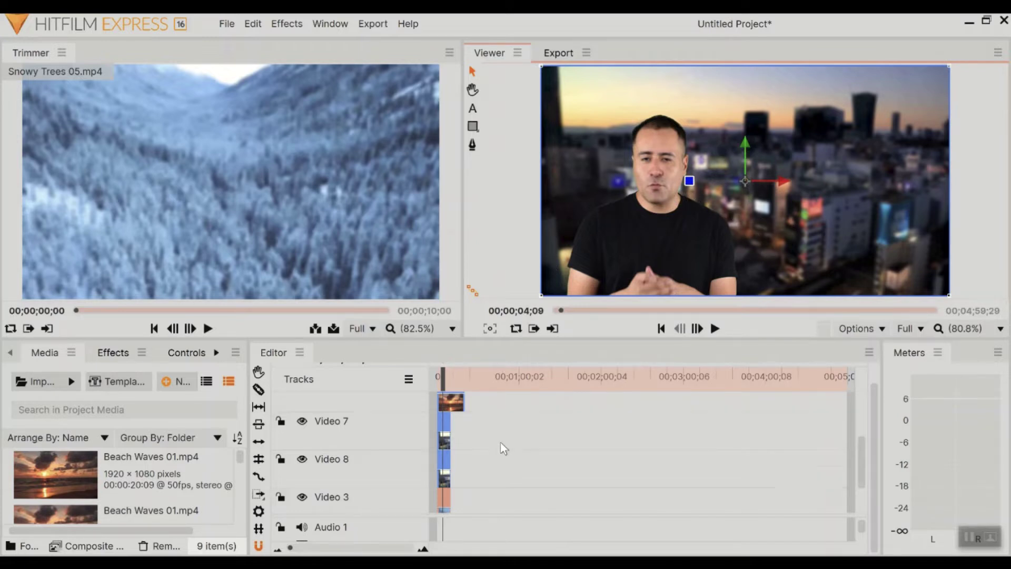
- Make the Video 6 track visible and move the presenter to the right side of the sunset beach frame
{"action": "scroll", "coordinate": [501, 447], "scroll_direction": "up", "scroll_amount": 1}
{"action": "scroll", "coordinate": [501, 447], "scroll_direction": "up", "scroll_amount": 2}
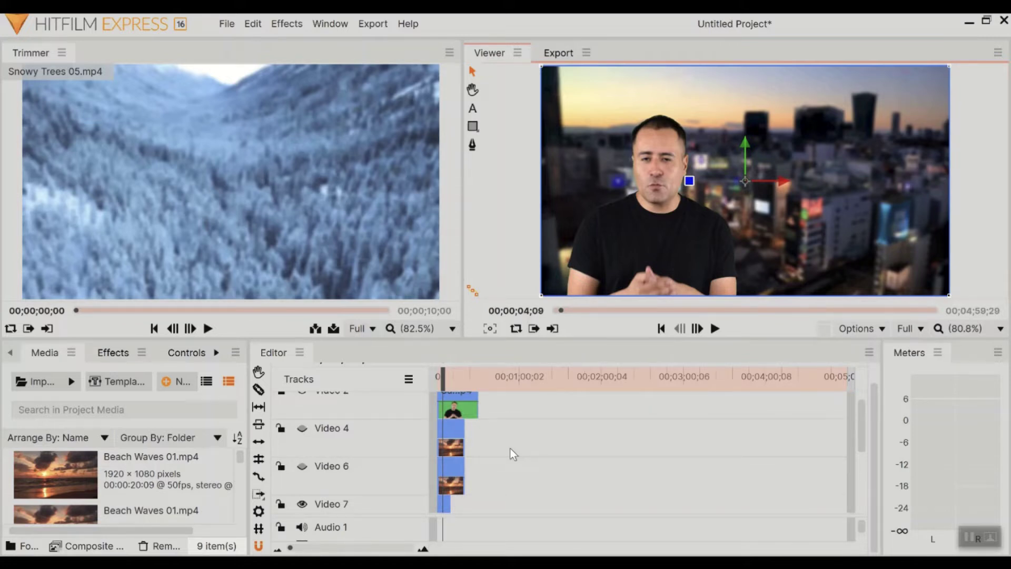
{"action": "left_click", "coordinate": [302, 467]}
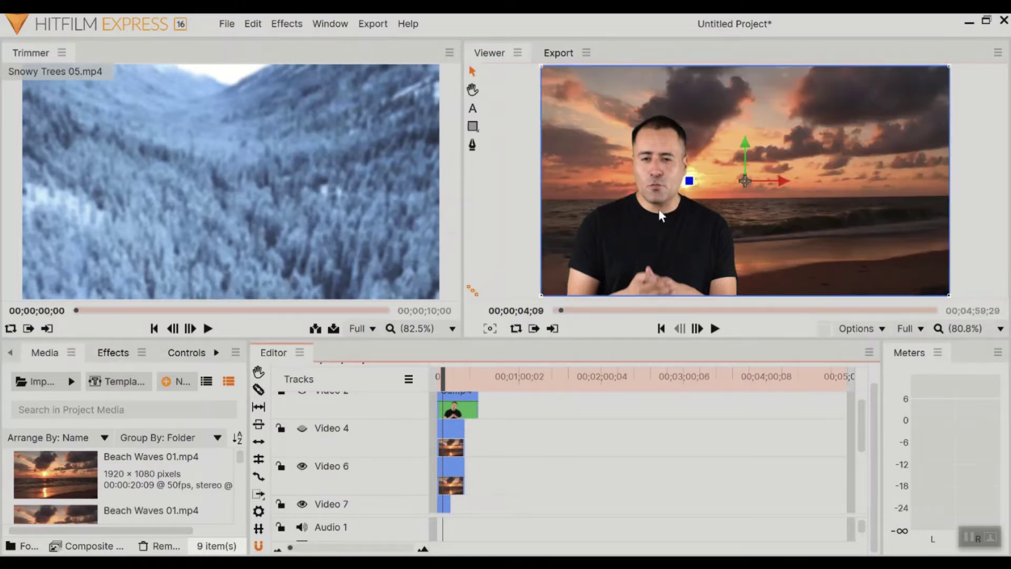
{"action": "left_click_drag", "start_coordinate": [662, 216], "coordinate": [819, 218]}
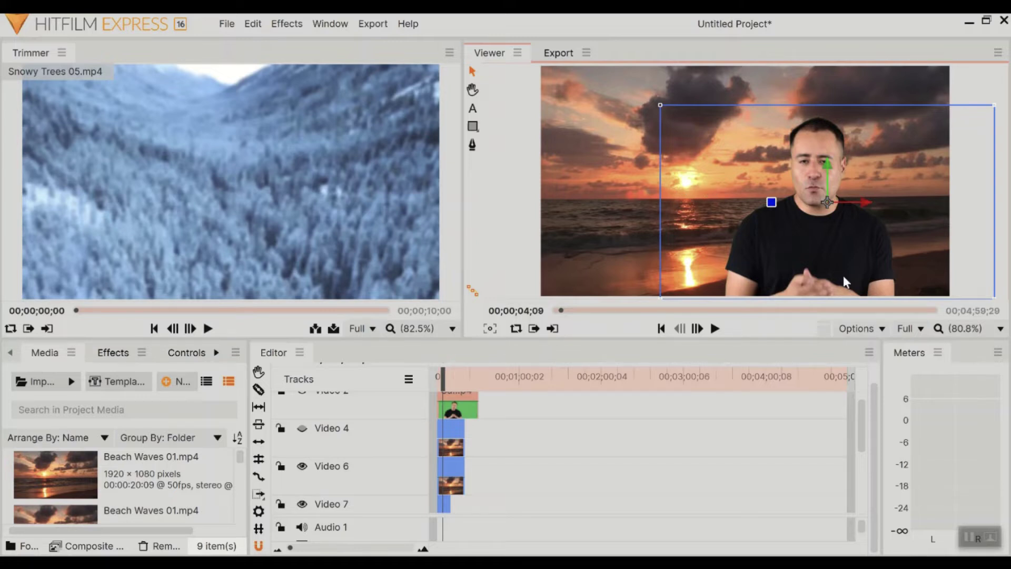
- Preview the sharp sunset beach behind the presenter from near the timeline start
{"action": "left_click_drag", "start_coordinate": [443, 377], "coordinate": [440, 379]}
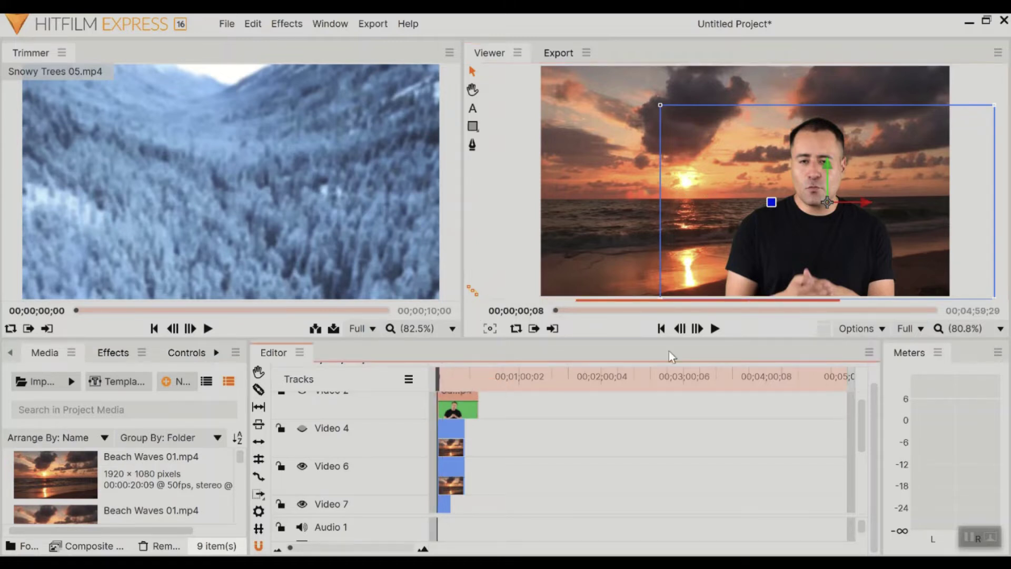
{"action": "left_click", "coordinate": [715, 328]}
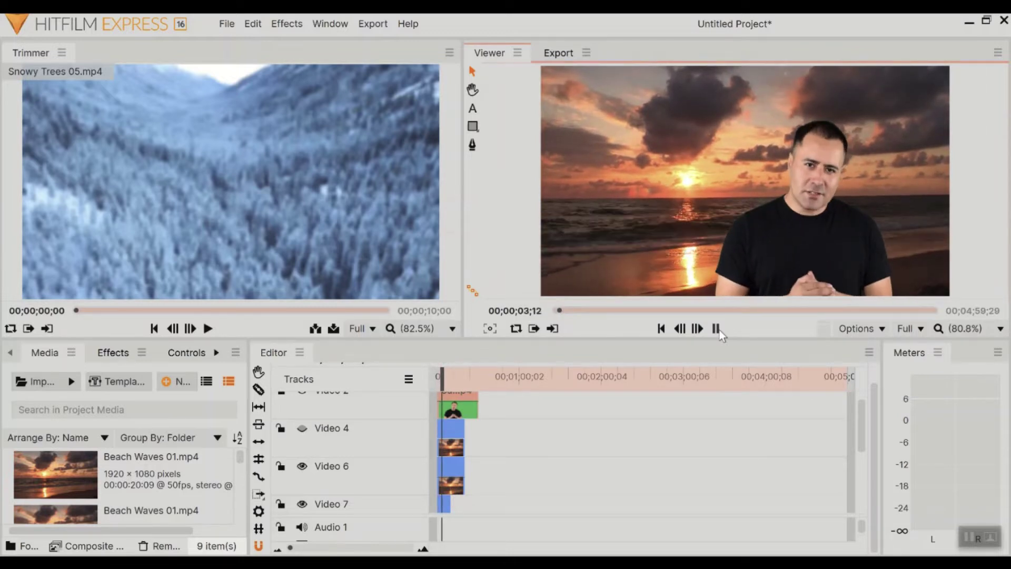
{"action": "left_click", "coordinate": [716, 328]}
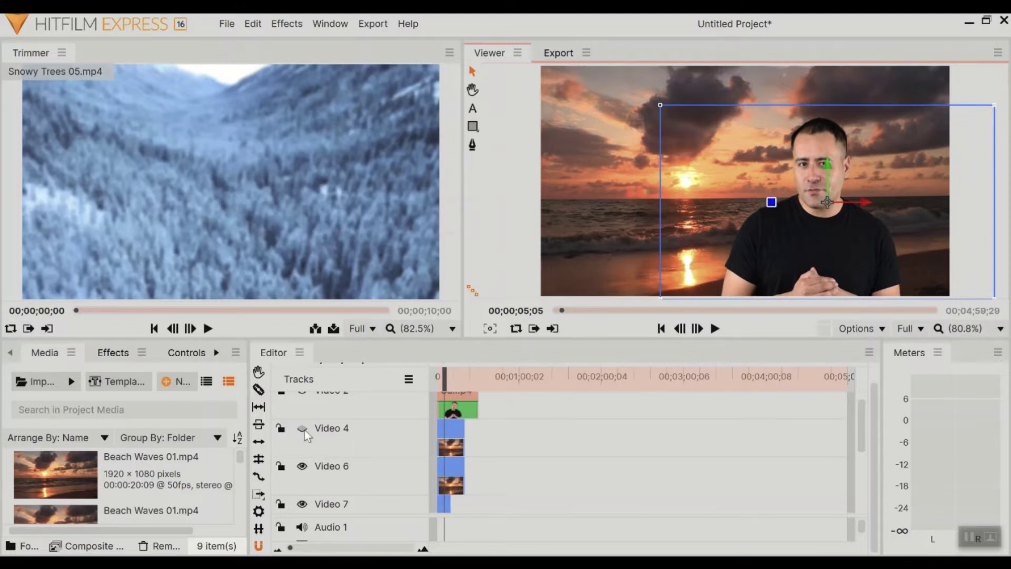
- Make the Video 4 track visible and preview the out-of-focus sunset beach behind the presenter
{"action": "left_click", "coordinate": [303, 429]}
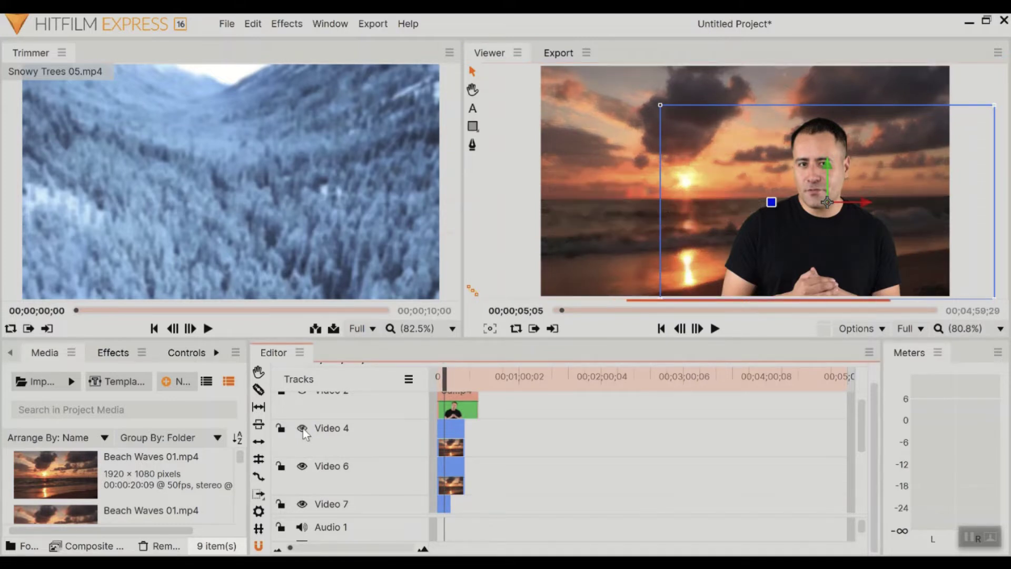
{"action": "left_click", "coordinate": [715, 328]}
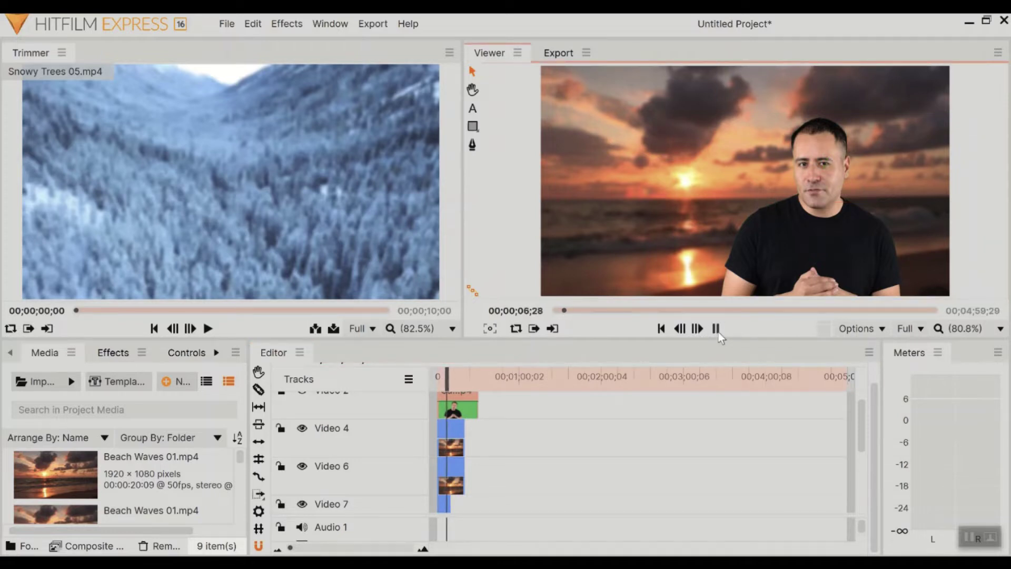
{"action": "left_click", "coordinate": [716, 329]}
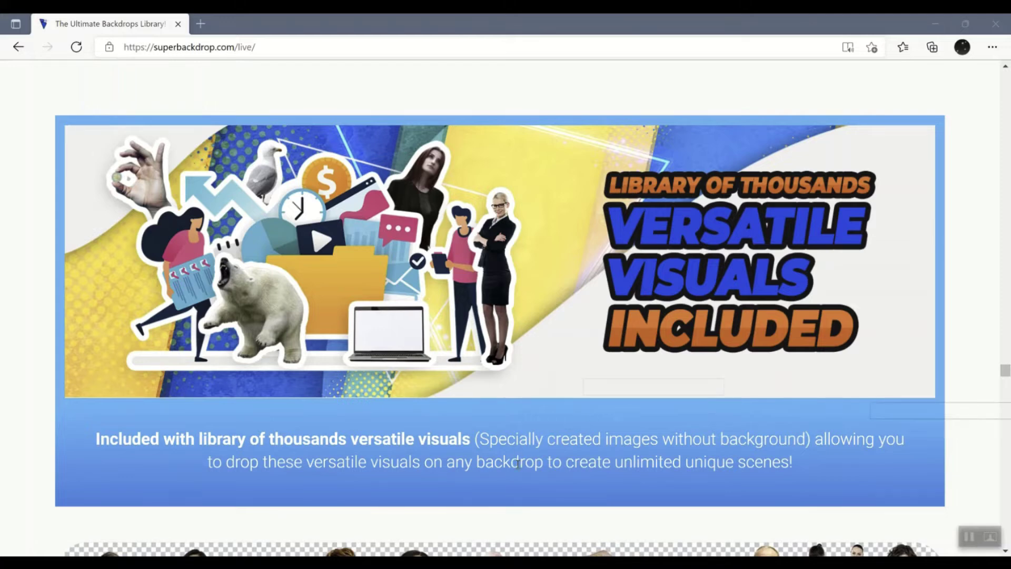
- In the browser, look through the versatile visuals section and its background-free sample images on the Super Backdrop page
{"action": "scroll", "coordinate": [518, 464], "scroll_direction": "down", "scroll_amount": 4}
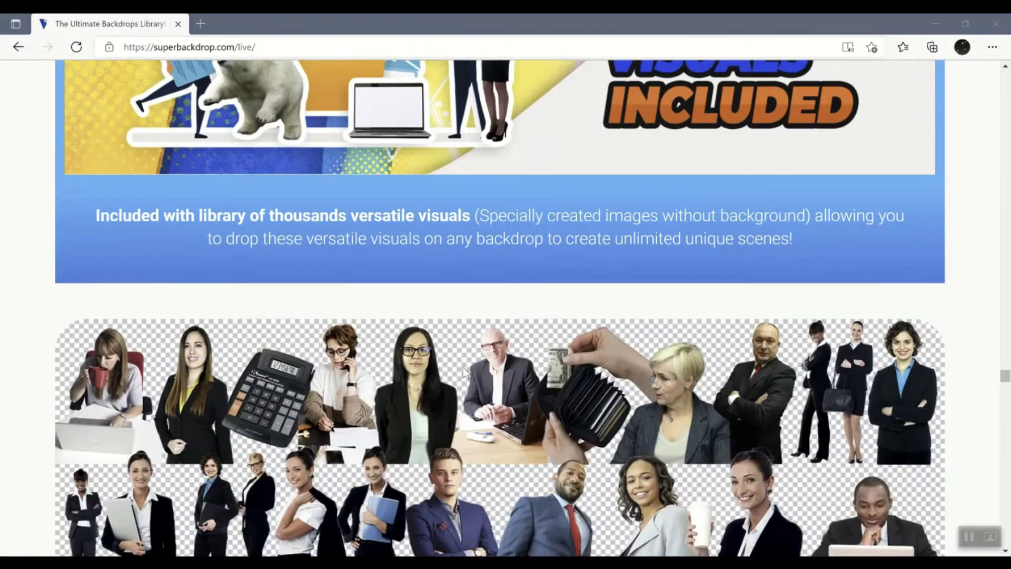
{"action": "scroll", "coordinate": [392, 400], "scroll_direction": "down", "scroll_amount": 3}
{"action": "scroll", "coordinate": [392, 400], "scroll_direction": "down", "scroll_amount": 6}
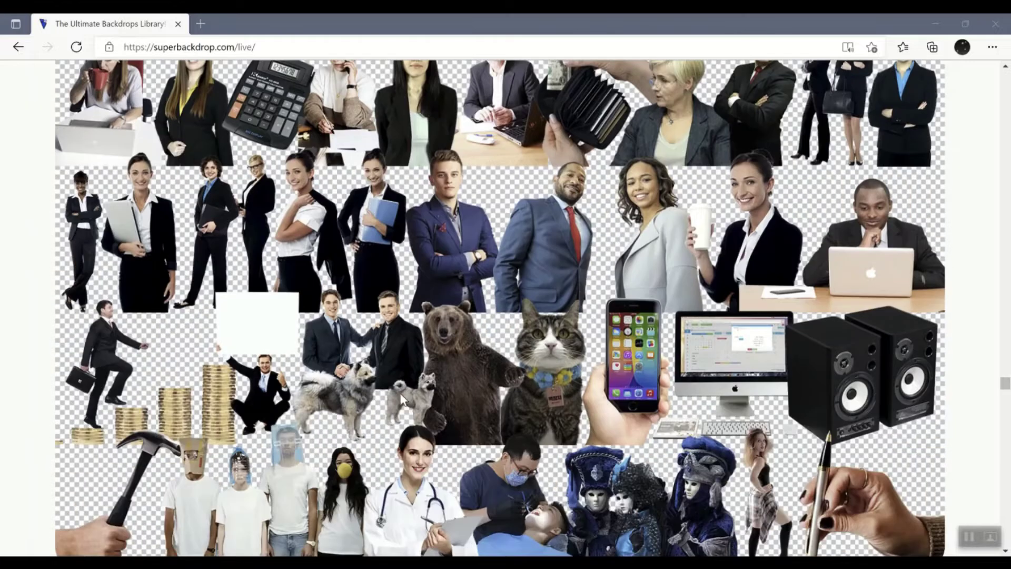
{"action": "scroll", "coordinate": [414, 403], "scroll_direction": "up", "scroll_amount": 3}
{"action": "scroll", "coordinate": [421, 393], "scroll_direction": "up", "scroll_amount": 3}
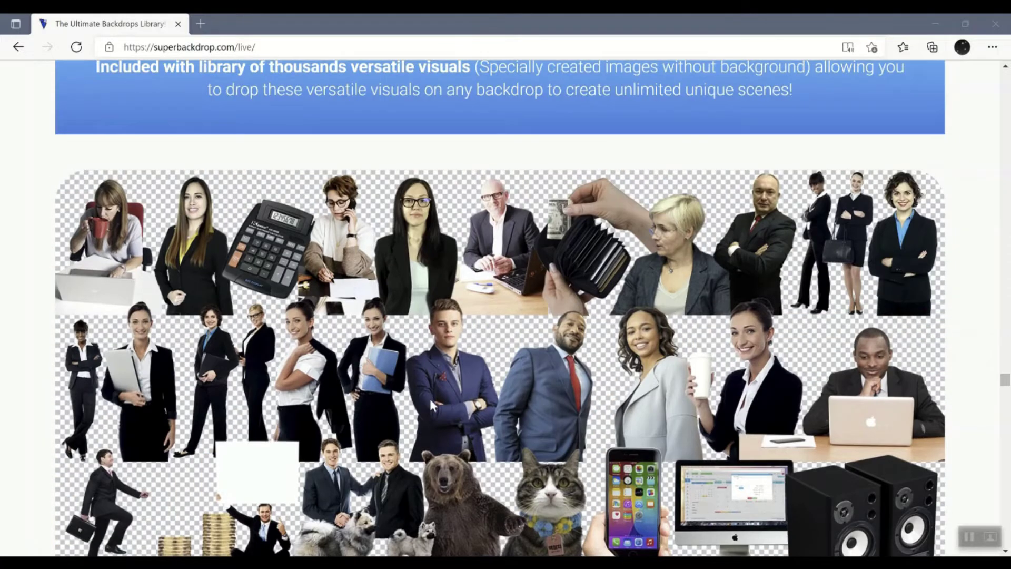
{"action": "scroll", "coordinate": [429, 400], "scroll_direction": "up", "scroll_amount": 7}
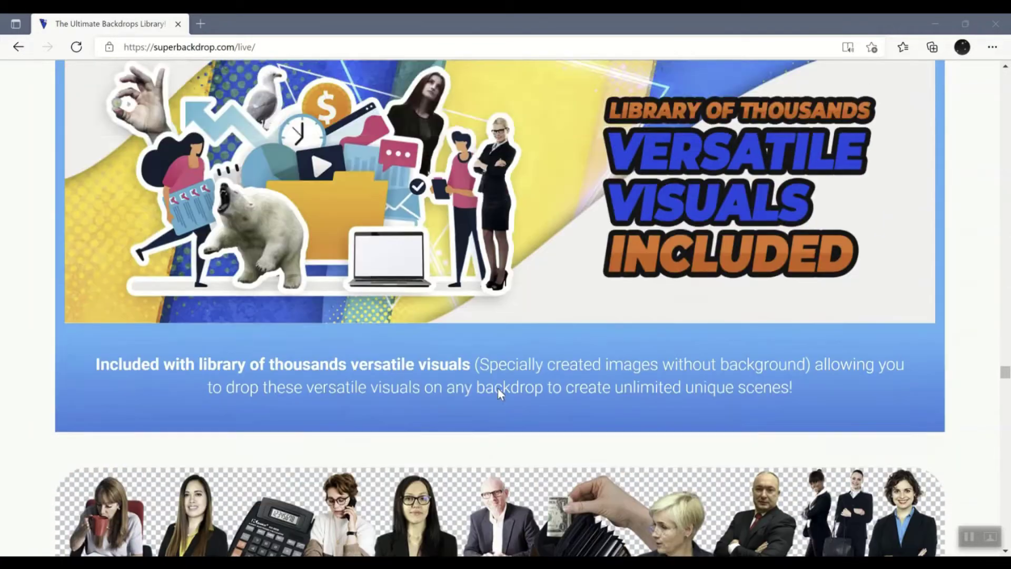
{"action": "scroll", "coordinate": [509, 362], "scroll_direction": "down", "scroll_amount": 2}
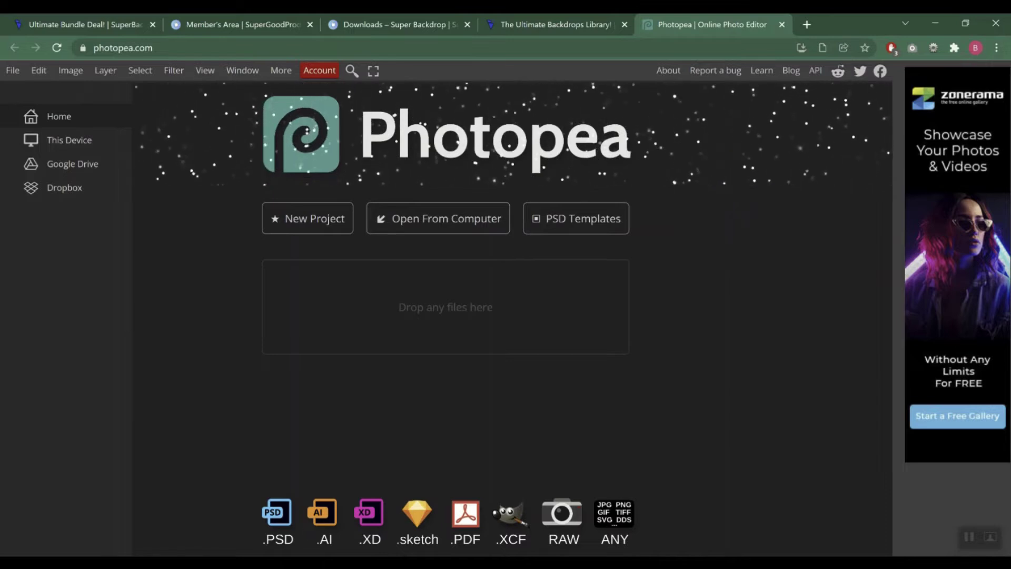
- In File Explorer, open the Delivery Boxes folder inside Scenes Creation
{"action": "mouse_move", "coordinate": [276, 562]}
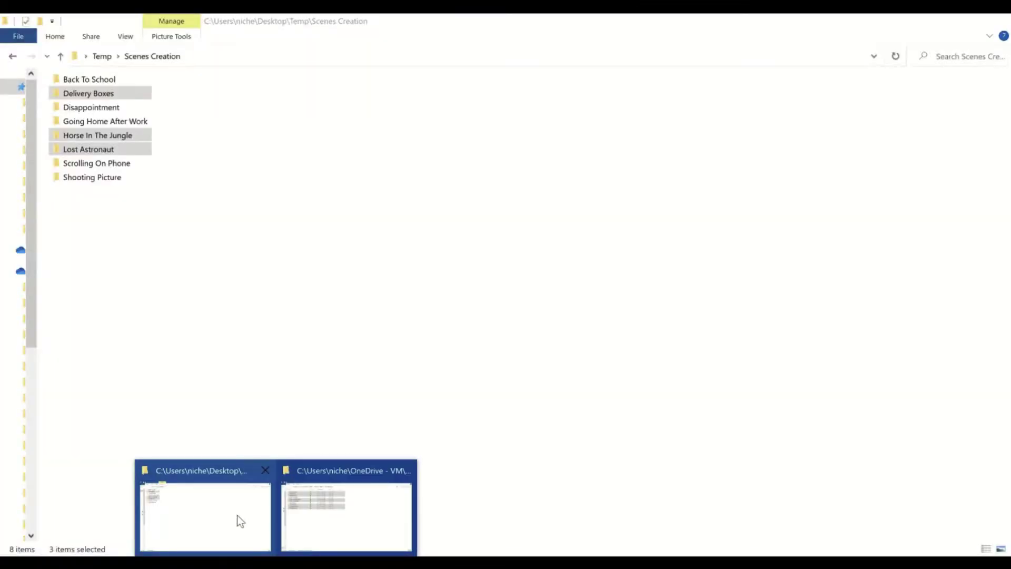
{"action": "left_click", "coordinate": [237, 515]}
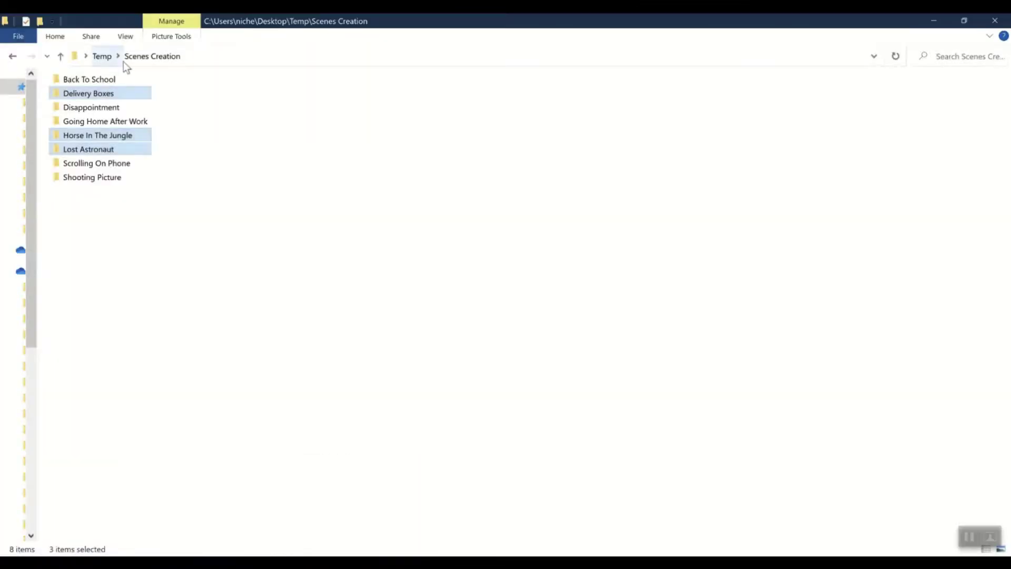
{"action": "left_click", "coordinate": [230, 108]}
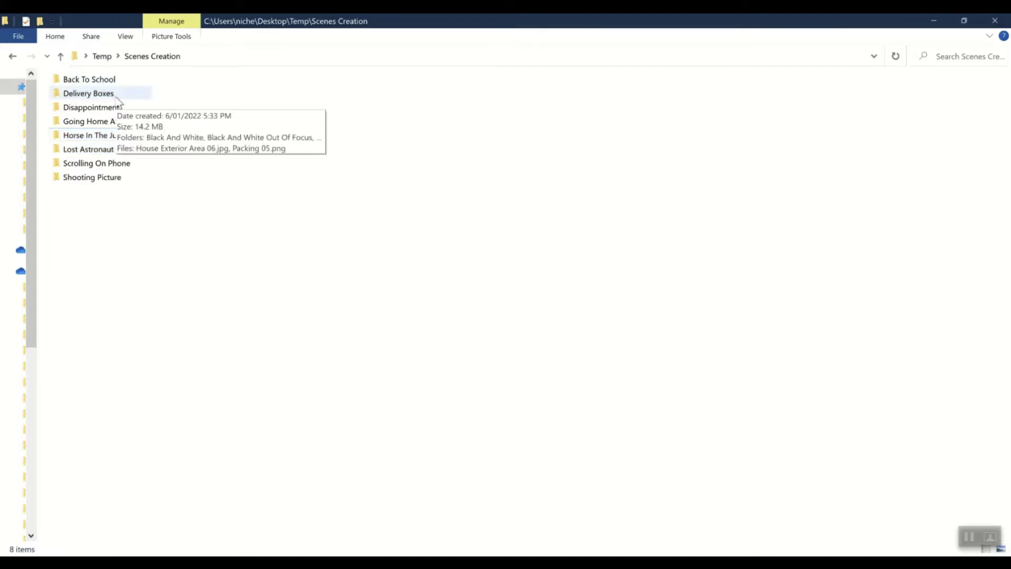
{"action": "double_click", "coordinate": [117, 100]}
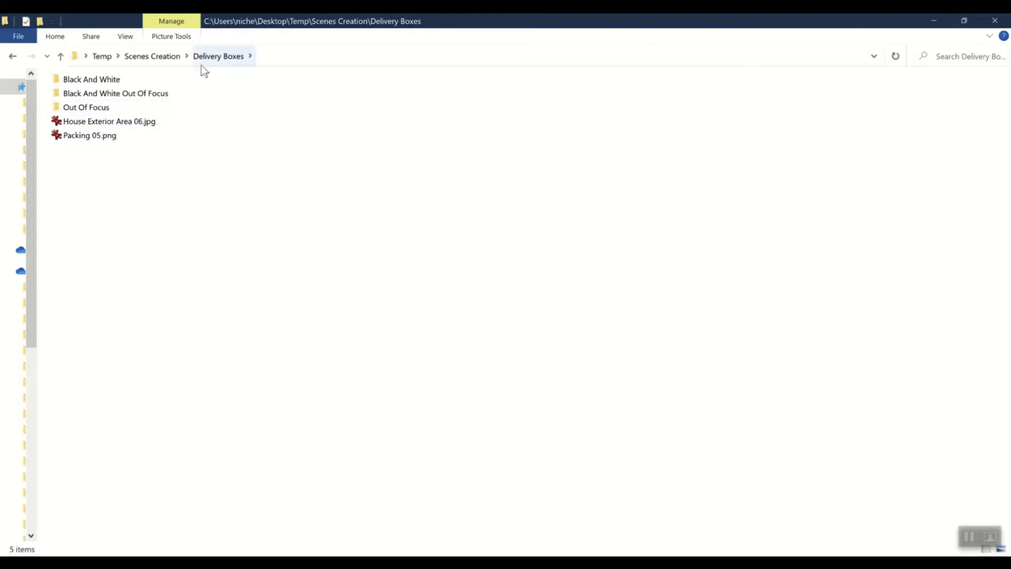
- View House Exterior Area 06.jpg and Packing 05.png in the image viewer, closing each one after viewing
{"action": "double_click", "coordinate": [147, 123]}
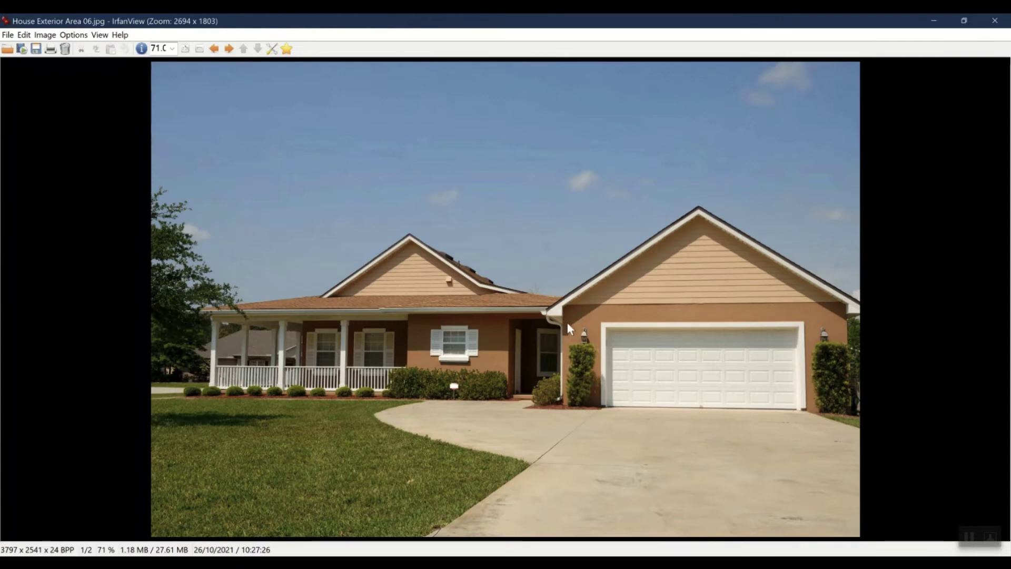
{"action": "key", "text": "Escape"}
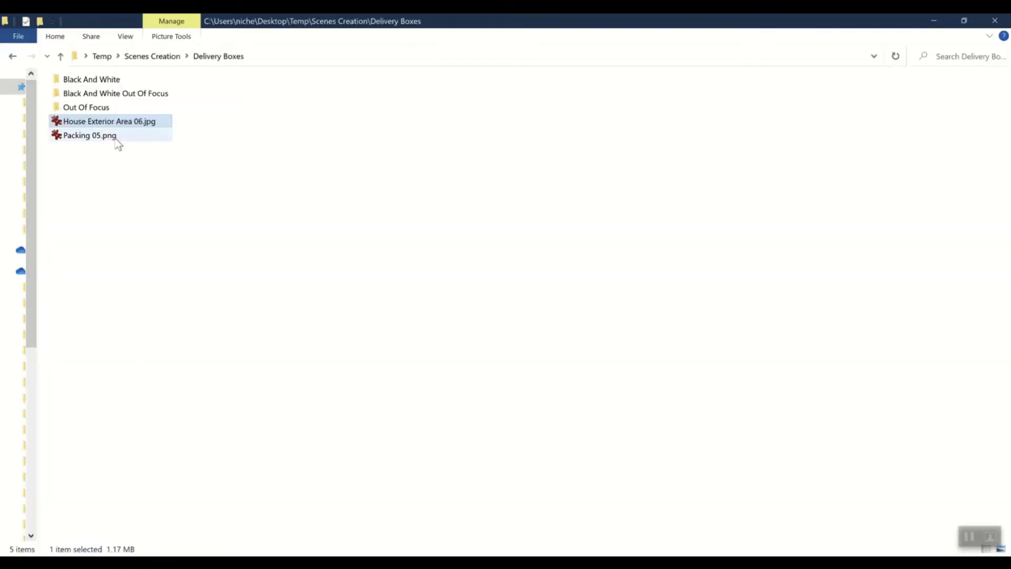
{"action": "double_click", "coordinate": [118, 136]}
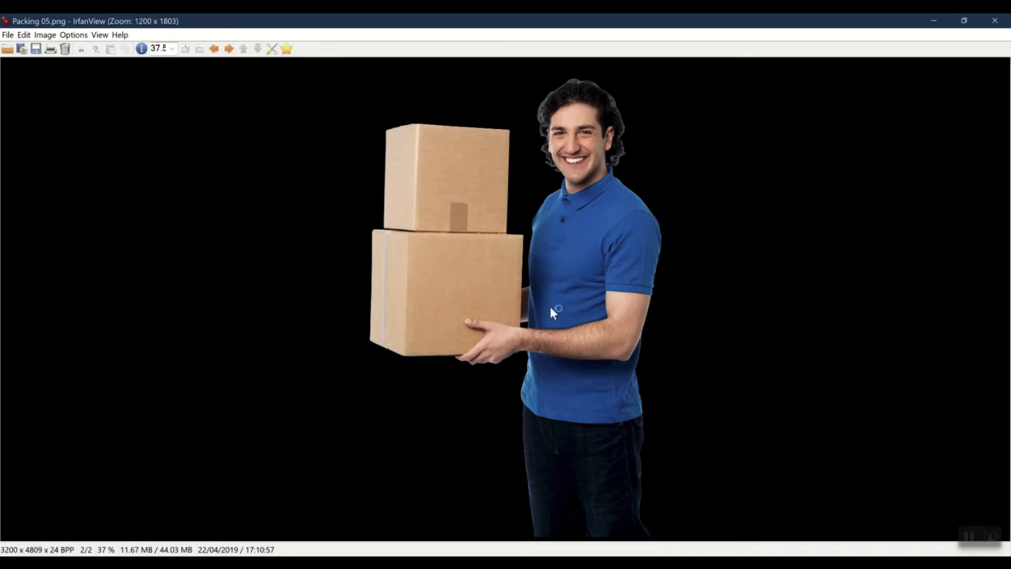
{"action": "key", "text": "Escape"}
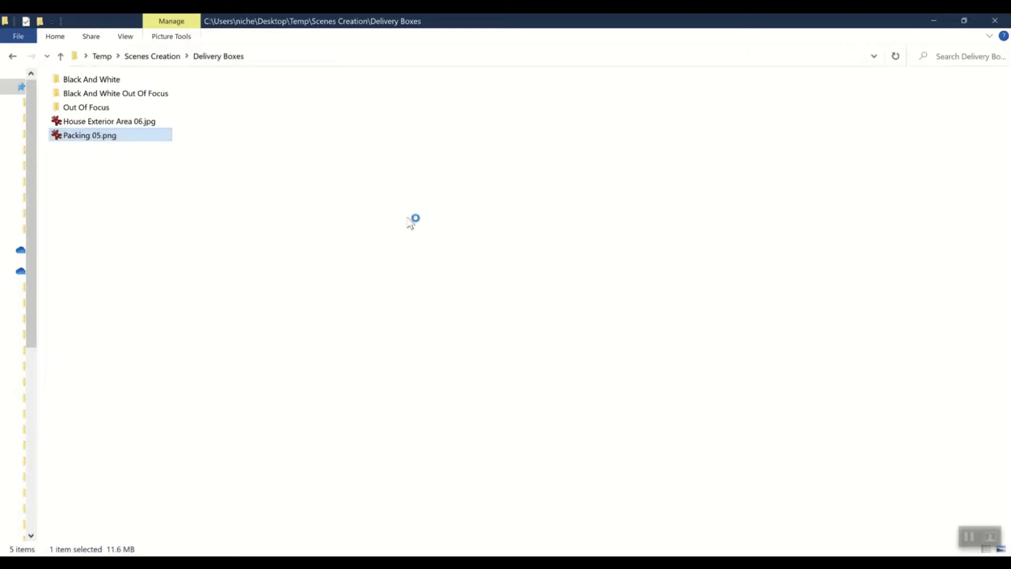
- Open House Exterior Area 06.jpg from the Delivery Boxes folder in Photopea
{"action": "left_click", "coordinate": [154, 122]}
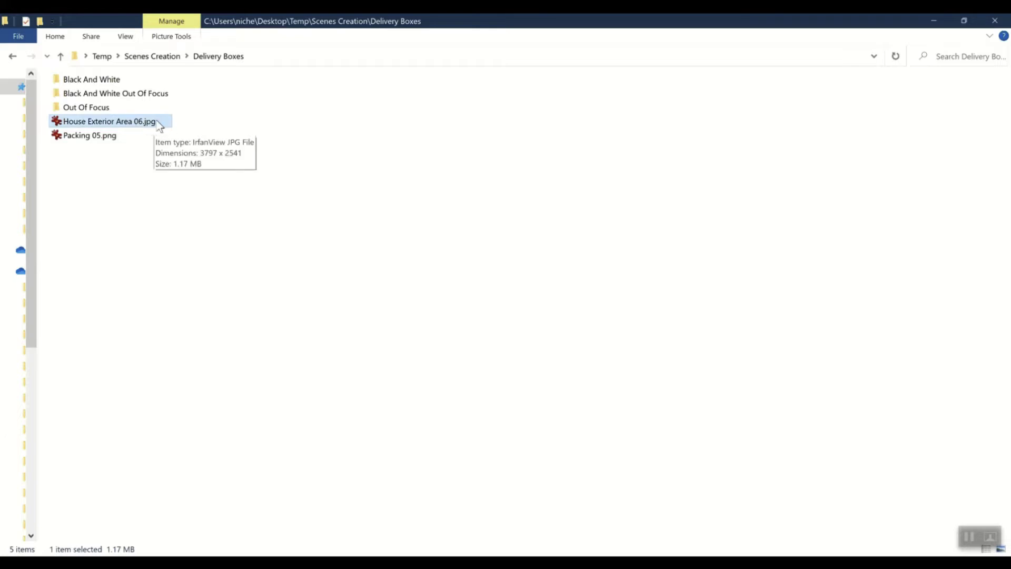
{"action": "left_click_drag", "start_coordinate": [159, 127], "coordinate": [254, 276]}
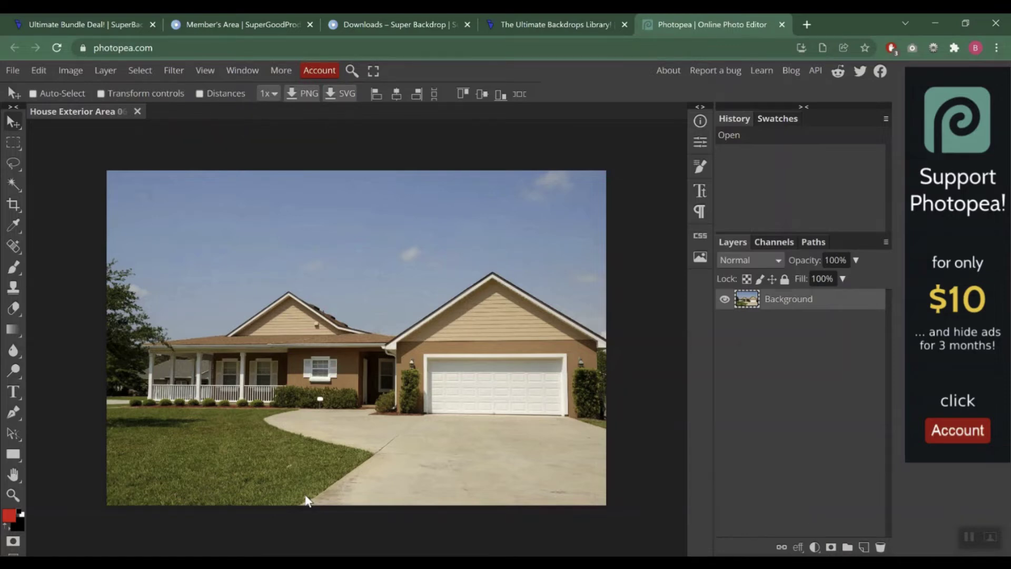
- Place Packing 05.png from the Delivery Boxes folder onto the house image, scaled to about 37.4% and positioned on the driveway
{"action": "mouse_move", "coordinate": [275, 562]}
{"action": "left_click", "coordinate": [243, 519]}
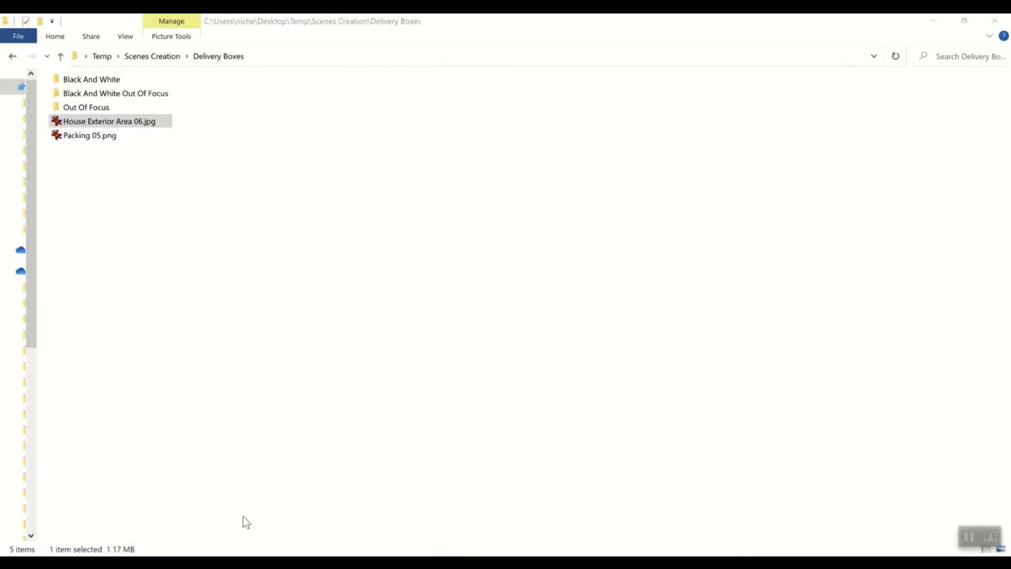
{"action": "double_click", "coordinate": [109, 136]}
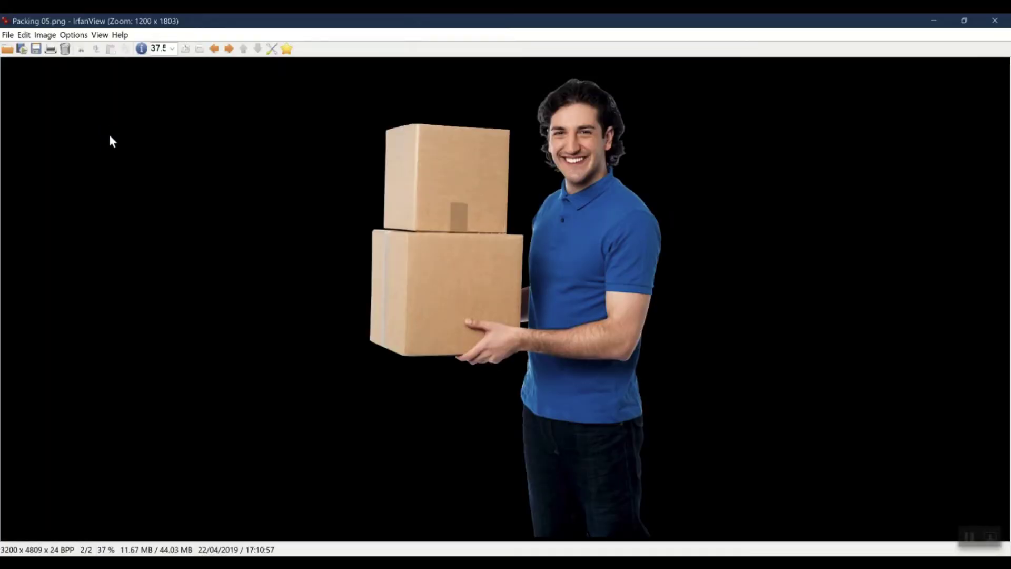
{"action": "key", "text": "Escape"}
{"action": "left_click_drag", "start_coordinate": [100, 138], "coordinate": [388, 389]}
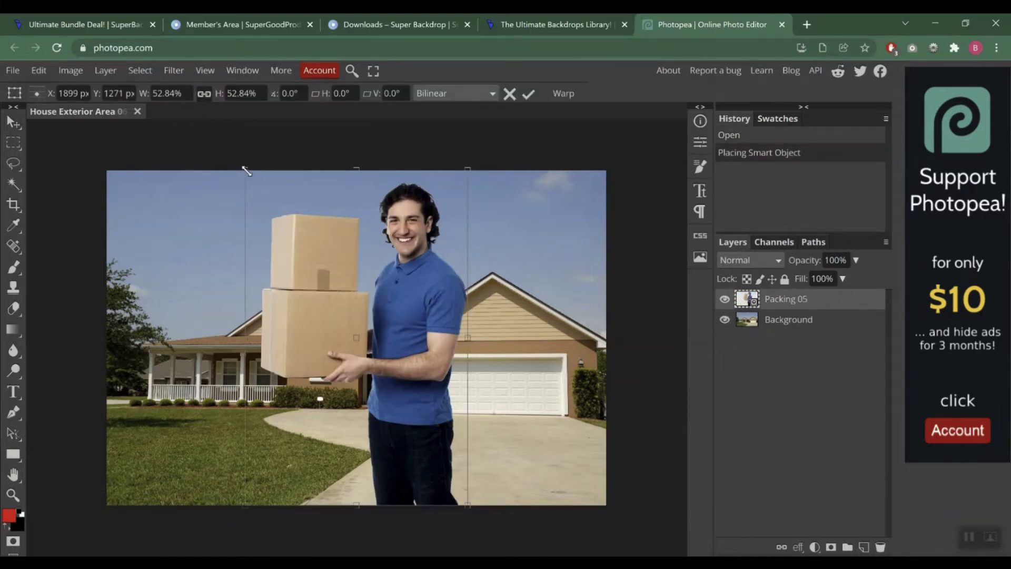
{"action": "left_click_drag", "start_coordinate": [245, 170], "coordinate": [309, 269]}
{"action": "mouse_move", "coordinate": [429, 362]}
{"action": "left_mouse_down"}
{"action": "mouse_move", "coordinate": [451, 358]}
{"action": "mouse_move", "coordinate": [443, 362]}
{"action": "left_mouse_up"}
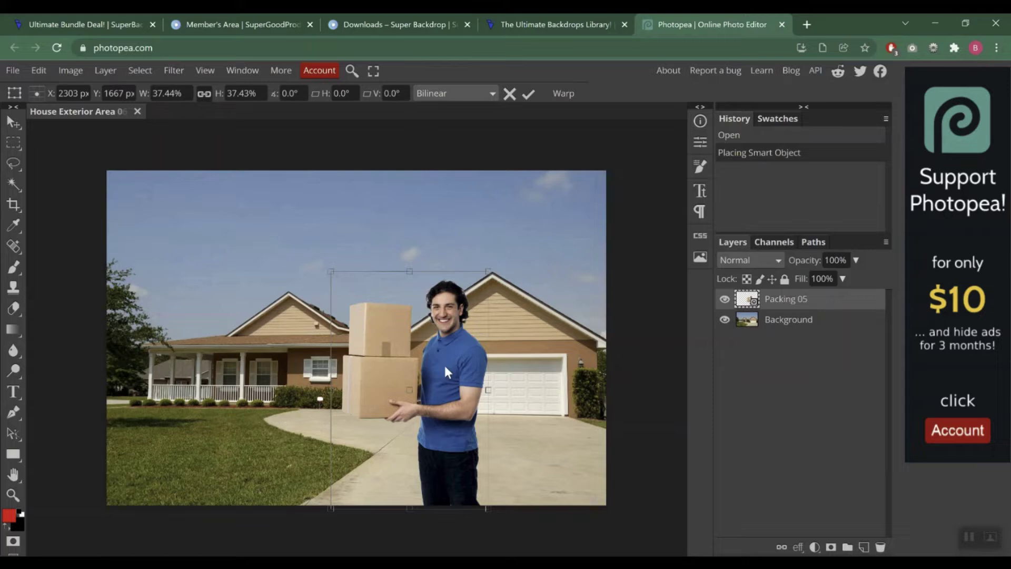
- In File Explorer, go back to Scenes Creation, open the Horse In The Jungle folder and select Horses 32 B.png
{"action": "mouse_move", "coordinate": [274, 557]}
{"action": "left_click", "coordinate": [255, 520]}
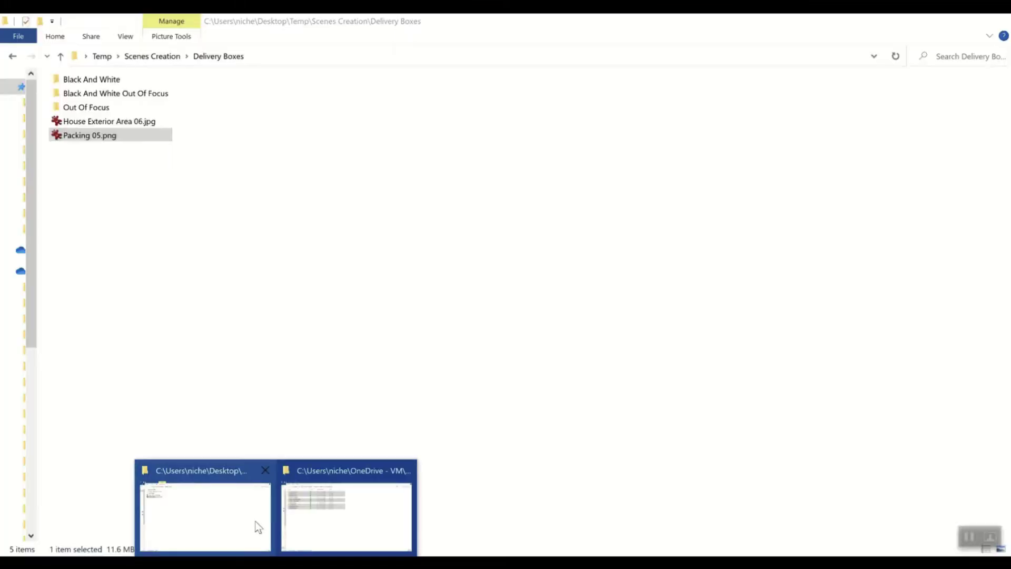
{"action": "left_click", "coordinate": [167, 59]}
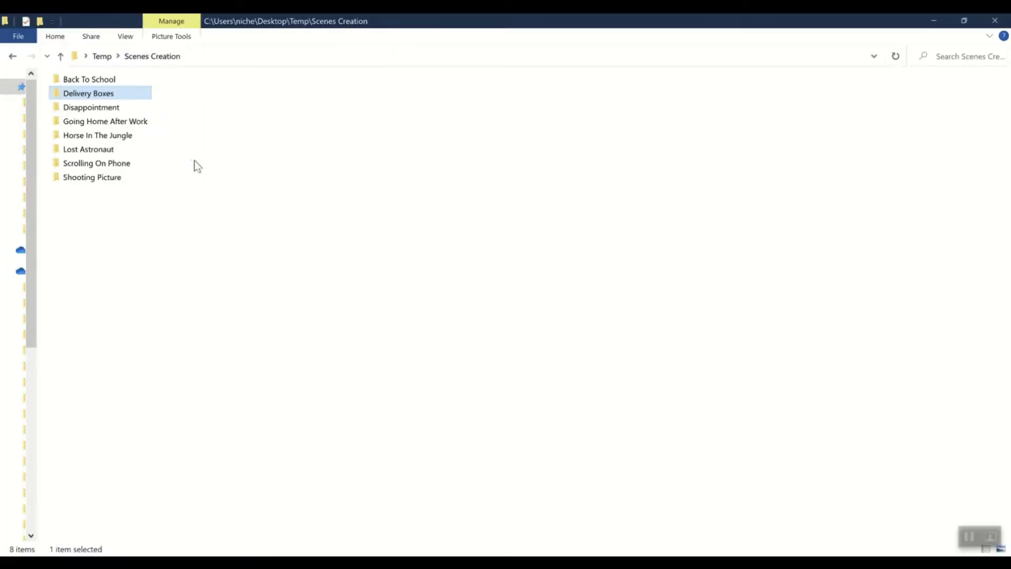
{"action": "left_click", "coordinate": [142, 133]}
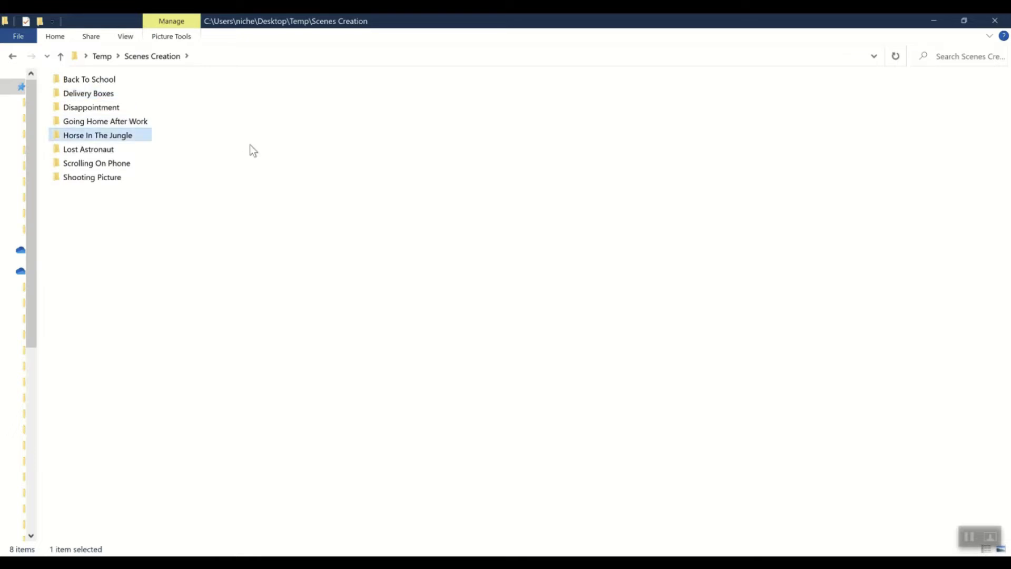
{"action": "double_click", "coordinate": [145, 138]}
{"action": "left_click", "coordinate": [108, 125]}
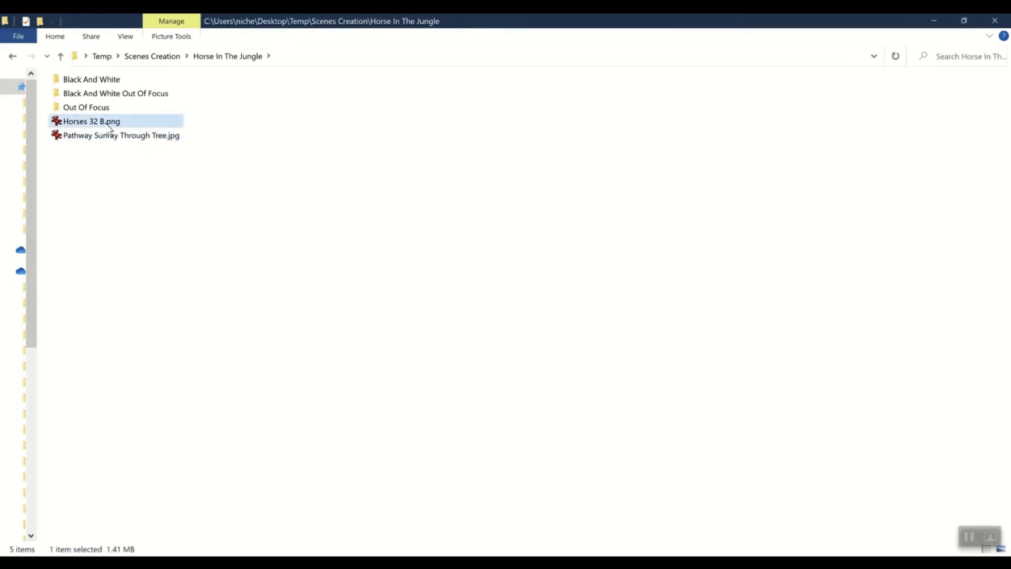
- Show the Horse In The Jungle folder as large icons and select Pathway Sunray Through Tree.jpg
{"action": "right_click", "coordinate": [243, 145]}
{"action": "mouse_move", "coordinate": [274, 154]}
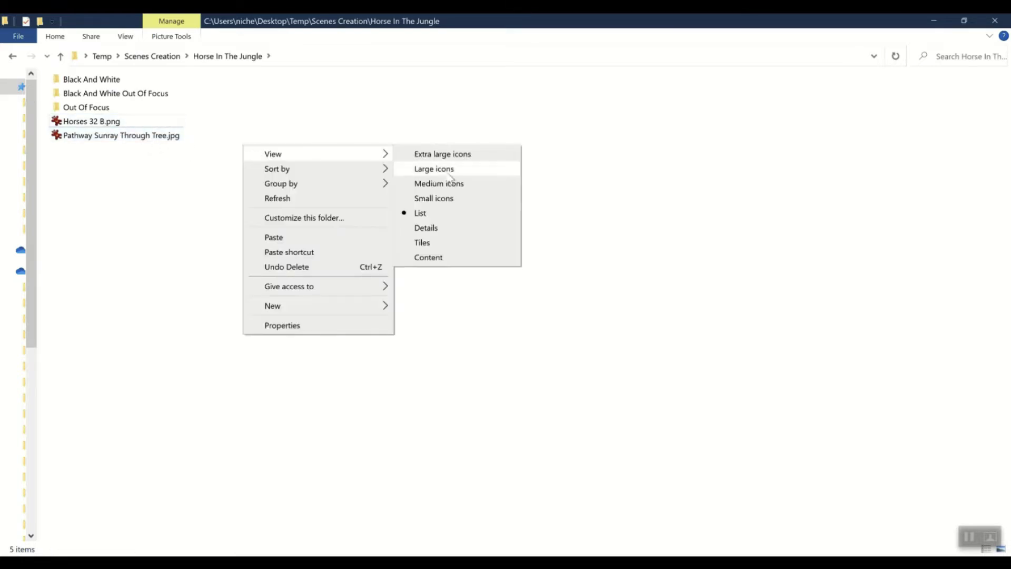
{"action": "left_click", "coordinate": [437, 168]}
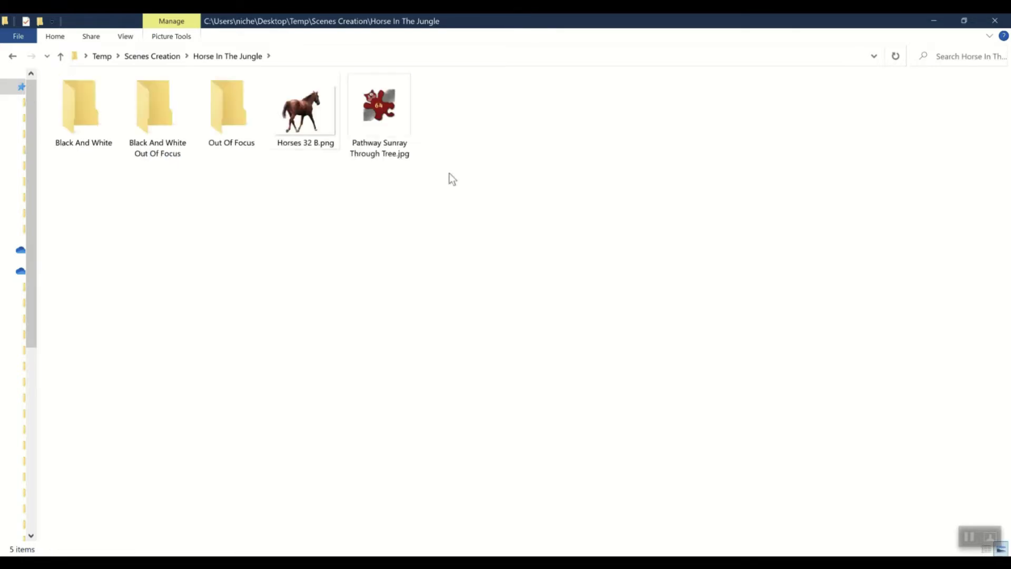
{"action": "left_click", "coordinate": [400, 149]}
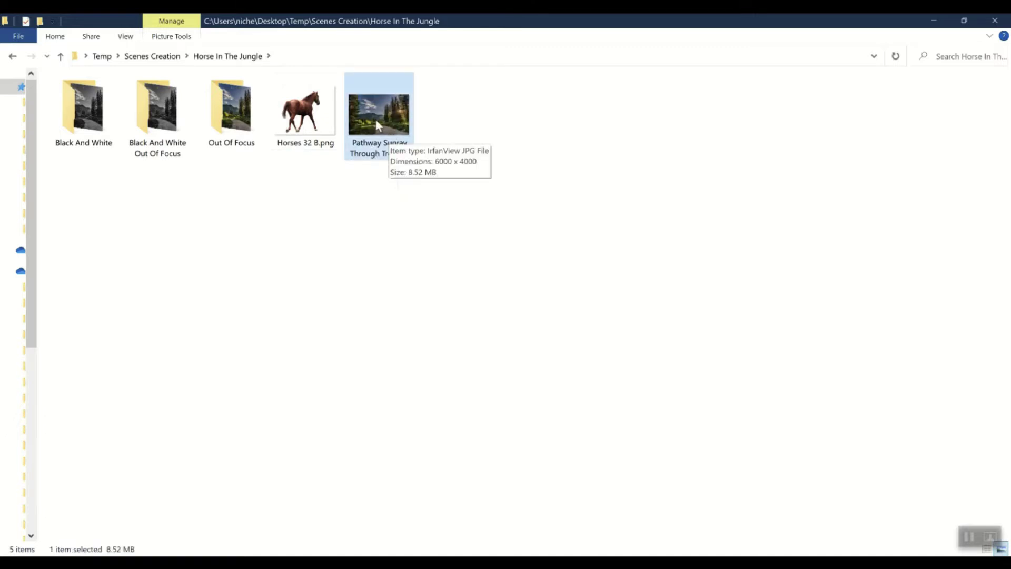
- Open Pathway Sunray Through Tree.jpg in Photopea and place Horses 32 B.png on its gravel path, scaled to 173%
{"action": "left_click_drag", "start_coordinate": [375, 119], "coordinate": [378, 196]}
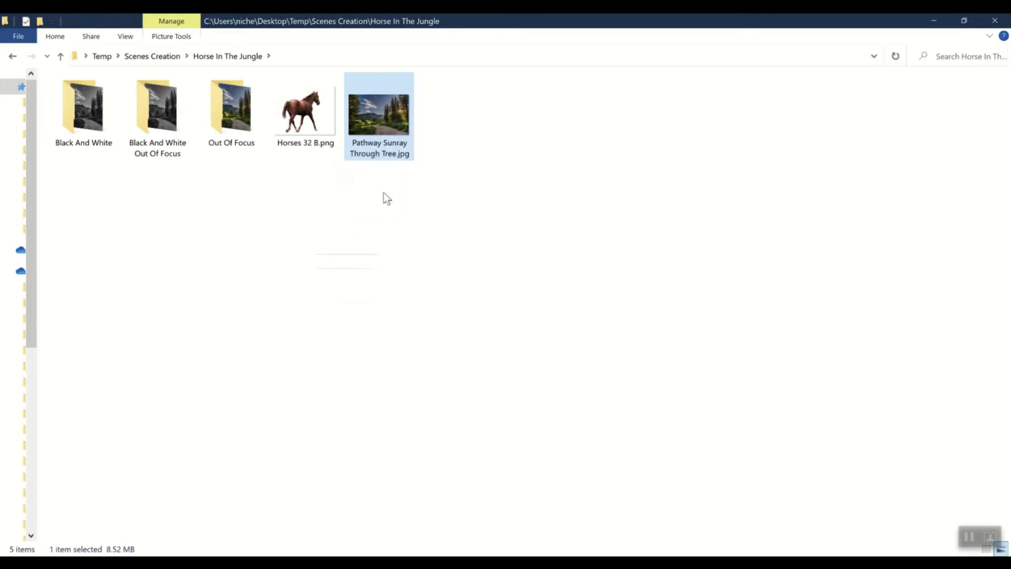
{"action": "left_click_drag", "start_coordinate": [367, 121], "coordinate": [210, 109]}
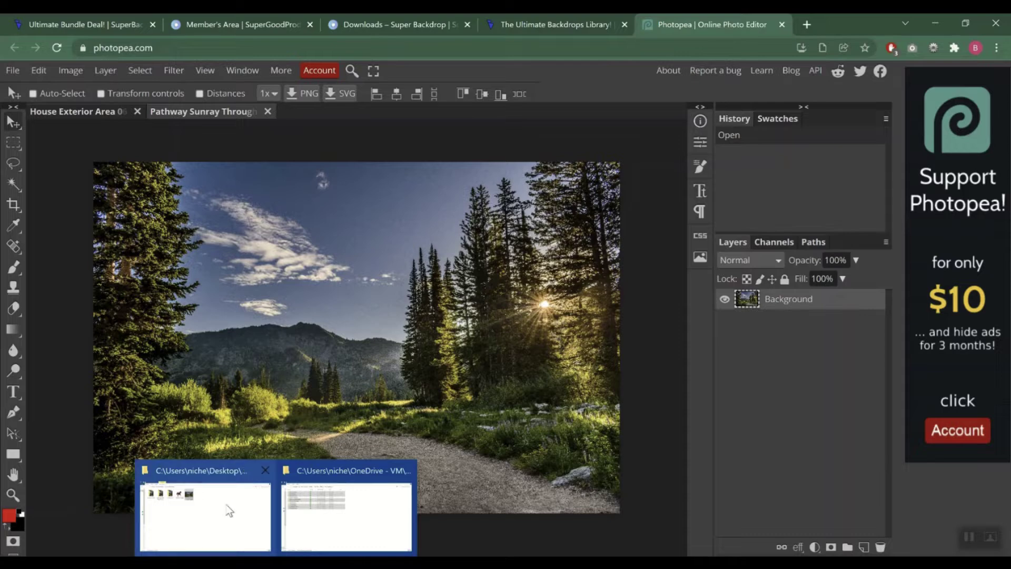
{"action": "left_click", "coordinate": [229, 510]}
{"action": "left_click", "coordinate": [317, 140]}
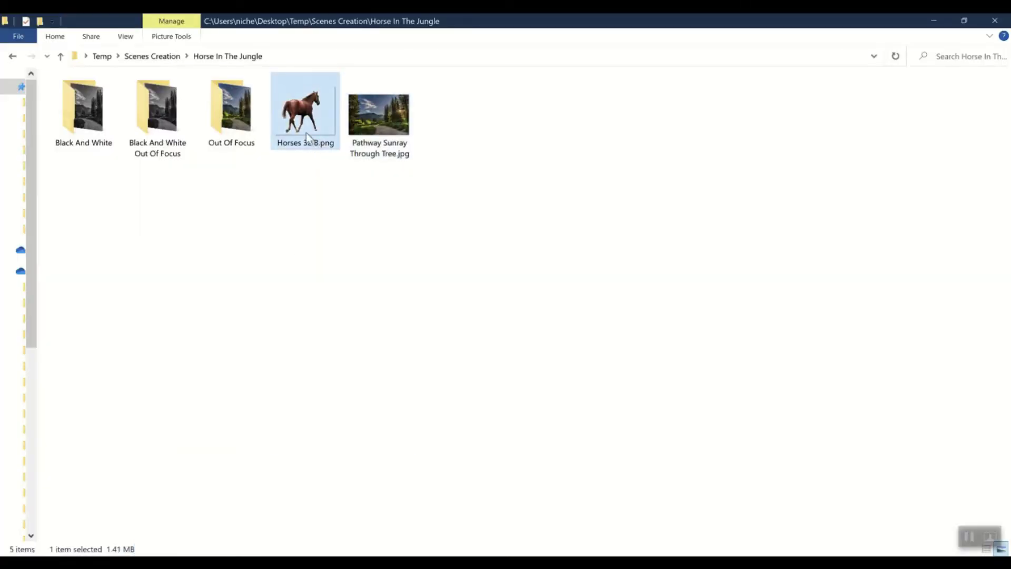
{"action": "left_click_drag", "start_coordinate": [303, 131], "coordinate": [357, 367]}
{"action": "left_click_drag", "start_coordinate": [188, 235], "coordinate": [390, 433]}
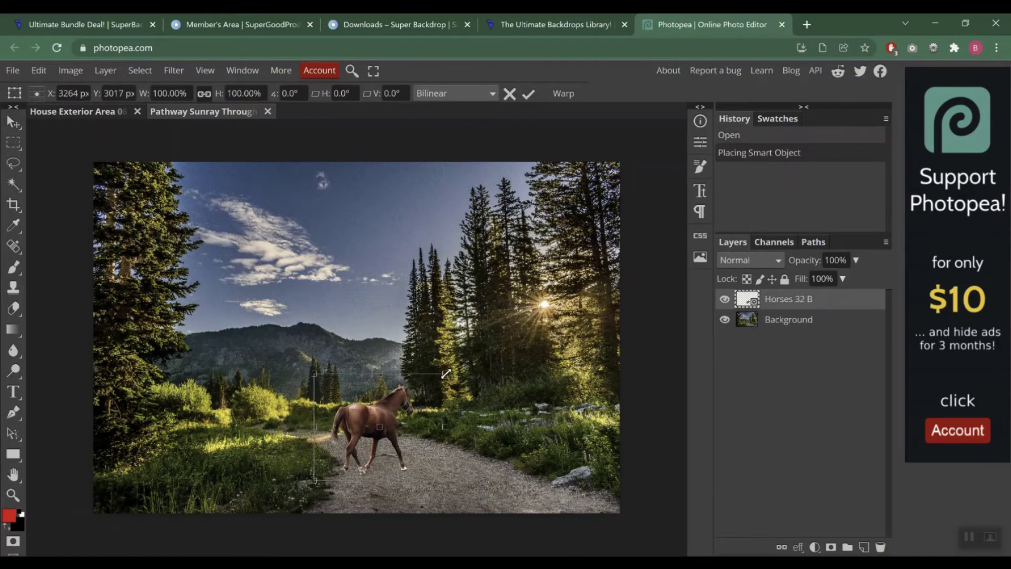
{"action": "left_click_drag", "start_coordinate": [445, 374], "coordinate": [542, 299]}
{"action": "left_click_drag", "start_coordinate": [449, 379], "coordinate": [431, 377]}
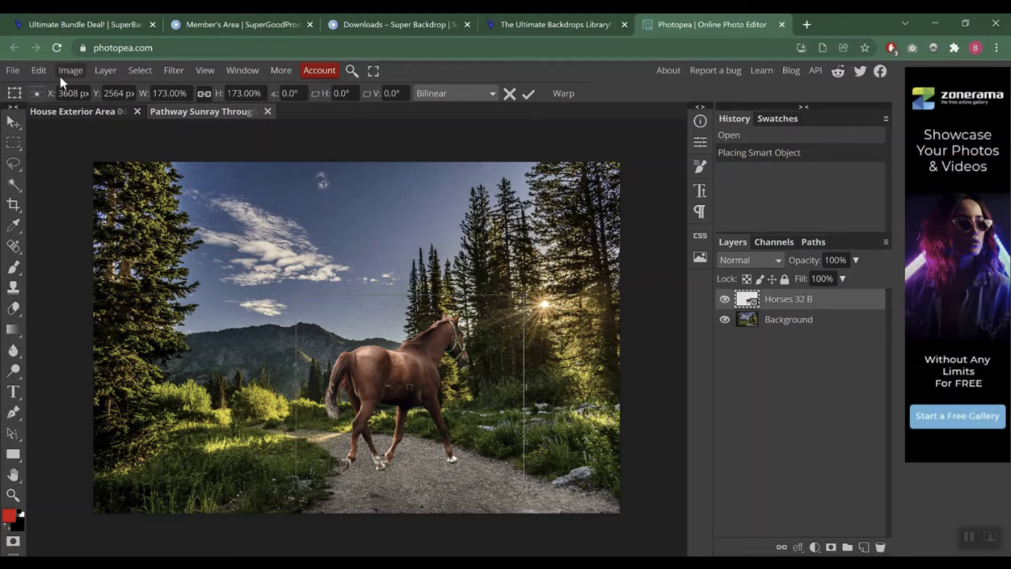
- Flip the horse horizontally, rotate it about 4° clockwise and position it in the middle of the path
{"action": "left_click", "coordinate": [39, 73]}
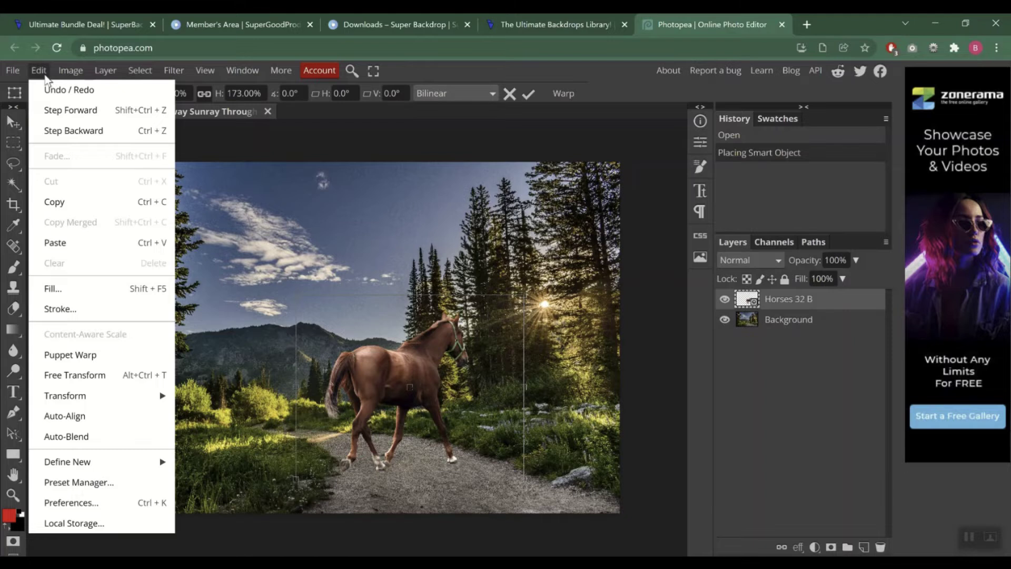
{"action": "mouse_move", "coordinate": [132, 390]}
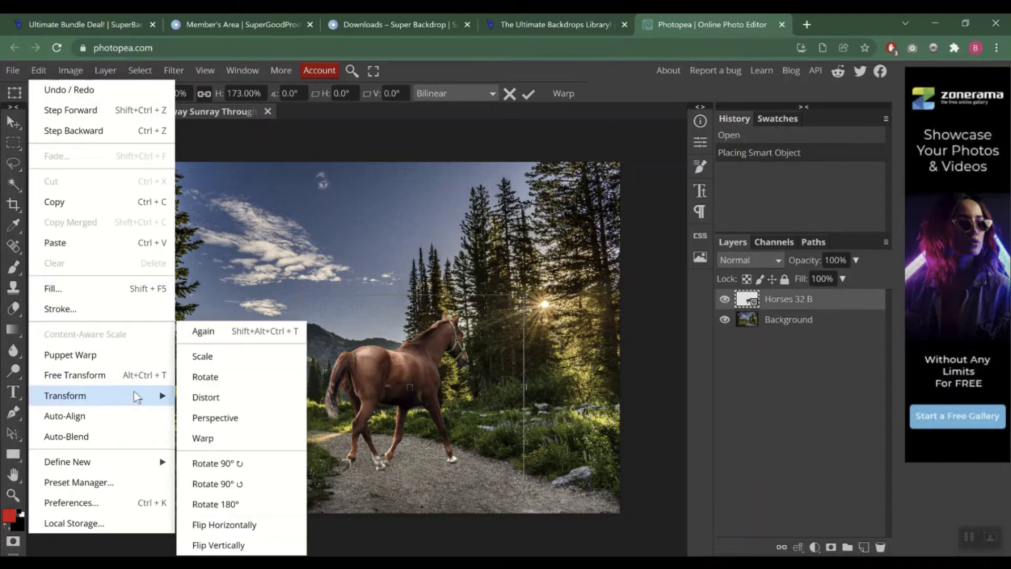
{"action": "left_click", "coordinate": [271, 529]}
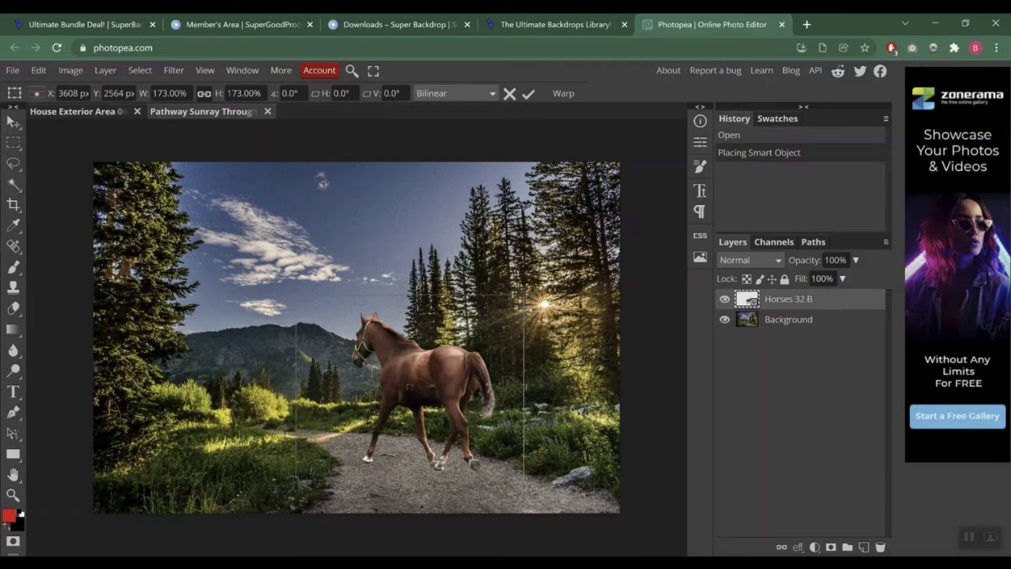
{"action": "left_click_drag", "start_coordinate": [441, 374], "coordinate": [433, 372]}
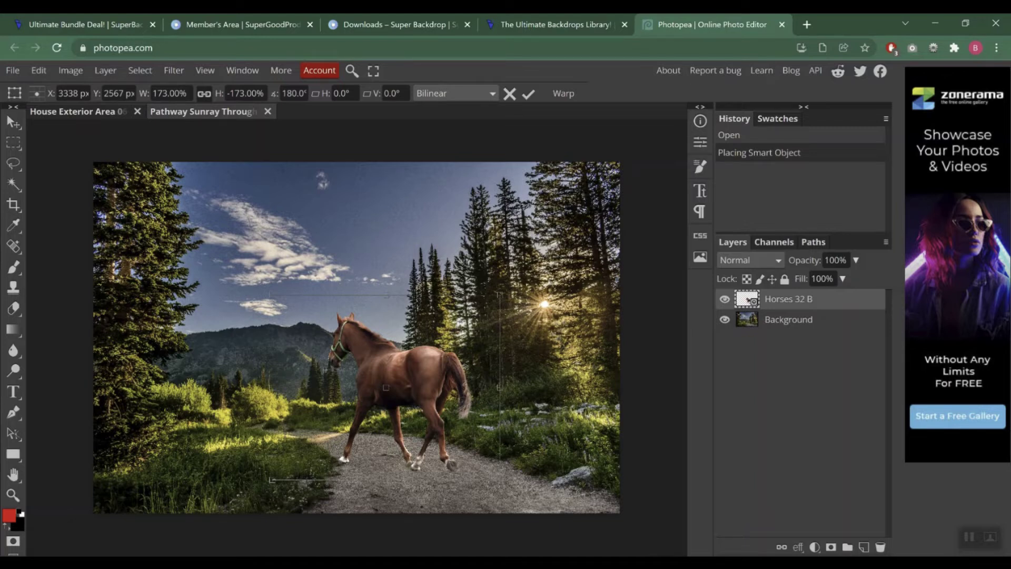
{"action": "left_click_drag", "start_coordinate": [521, 434], "coordinate": [517, 442]}
{"action": "left_click_drag", "start_coordinate": [448, 381], "coordinate": [461, 383]}
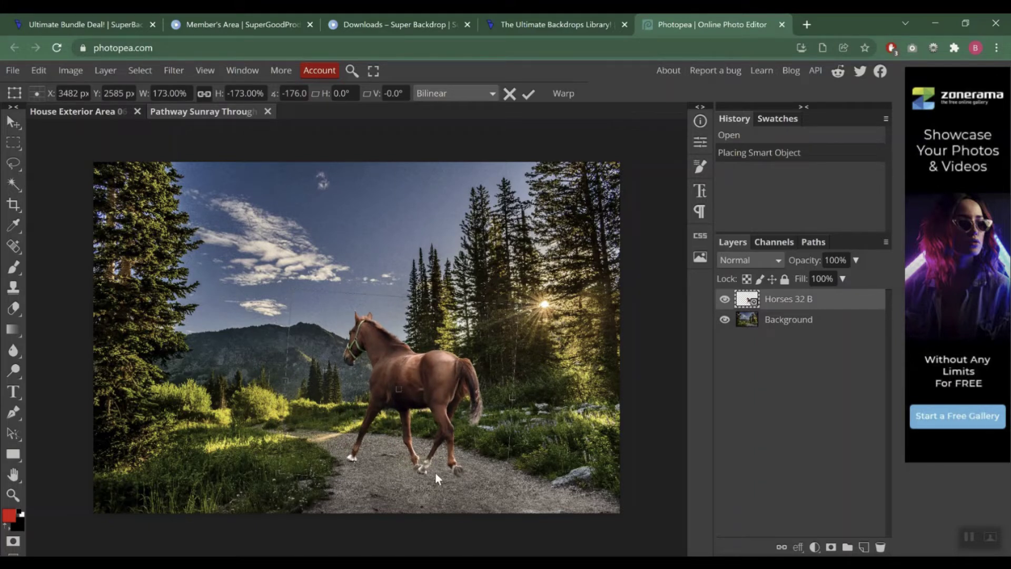
- In File Explorer, go back to Scenes Creation, open the Lost Astronaut folder and show its files as large icons
{"action": "mouse_move", "coordinate": [308, 553]}
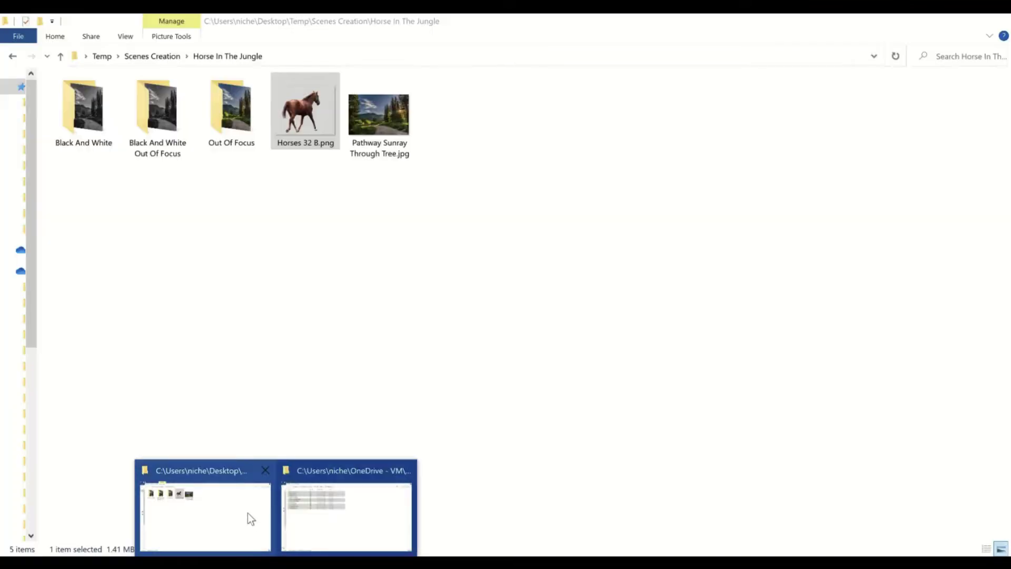
{"action": "left_click", "coordinate": [248, 515]}
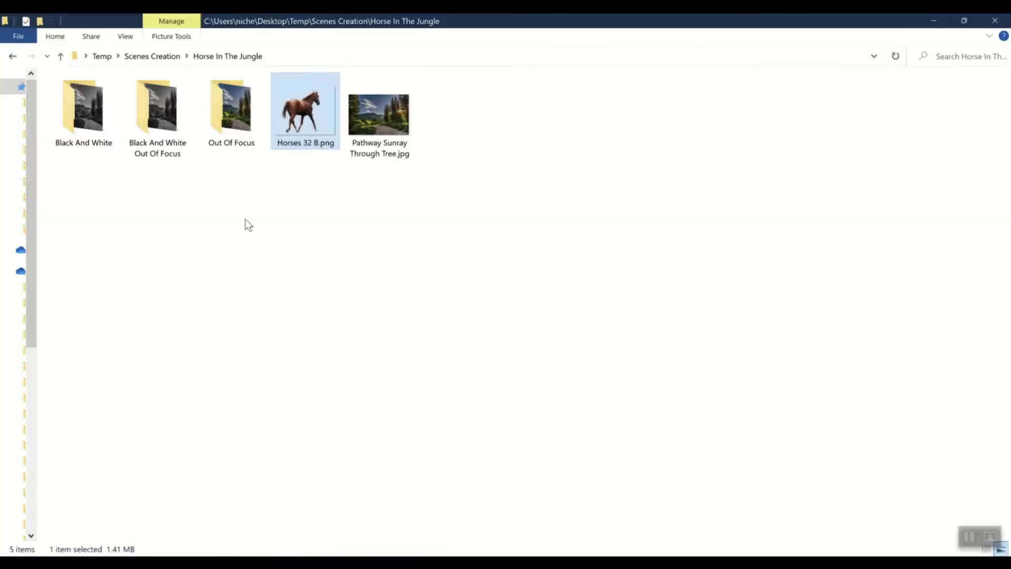
{"action": "left_click", "coordinate": [171, 63]}
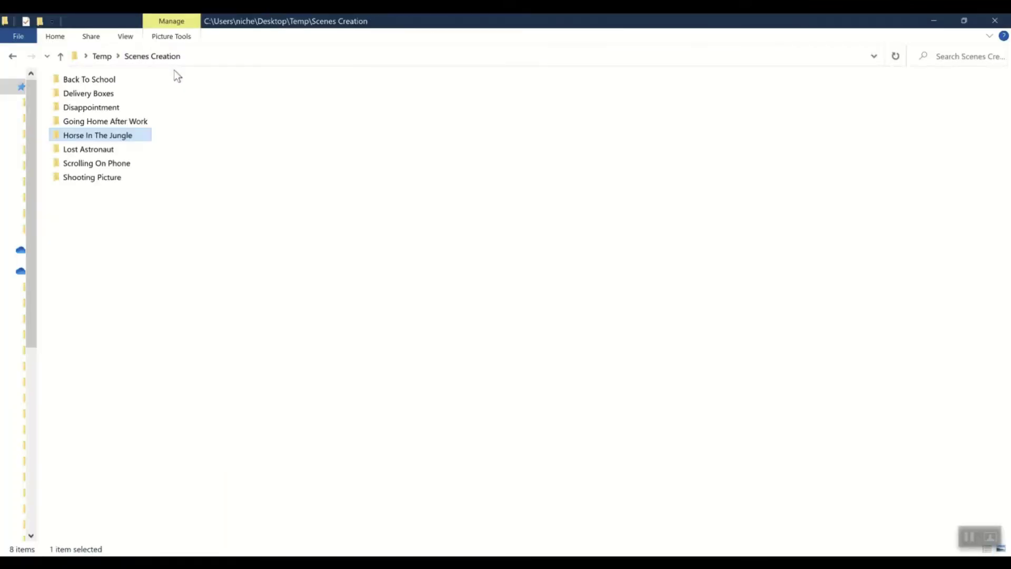
{"action": "left_click", "coordinate": [136, 153]}
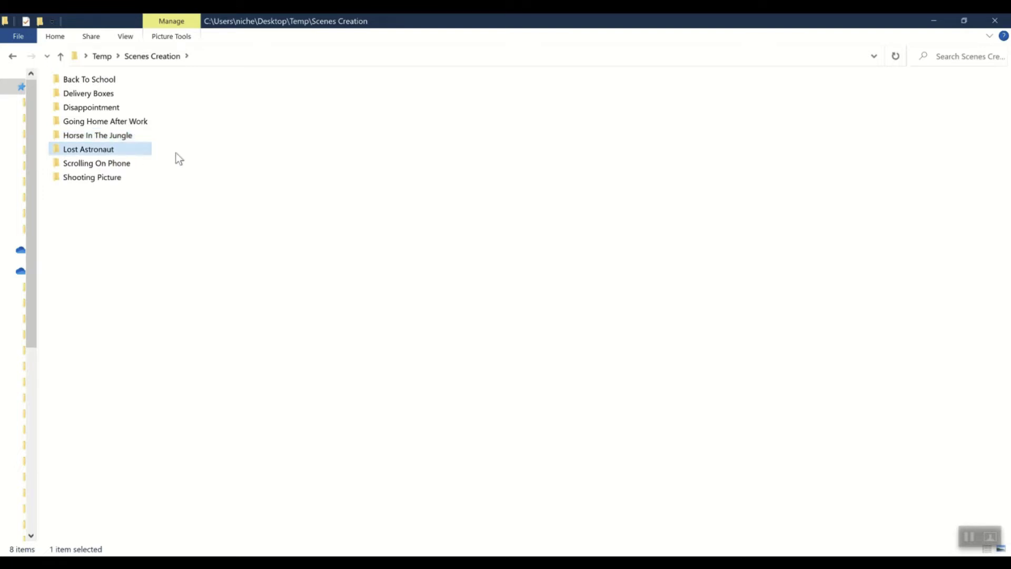
{"action": "double_click", "coordinate": [147, 153]}
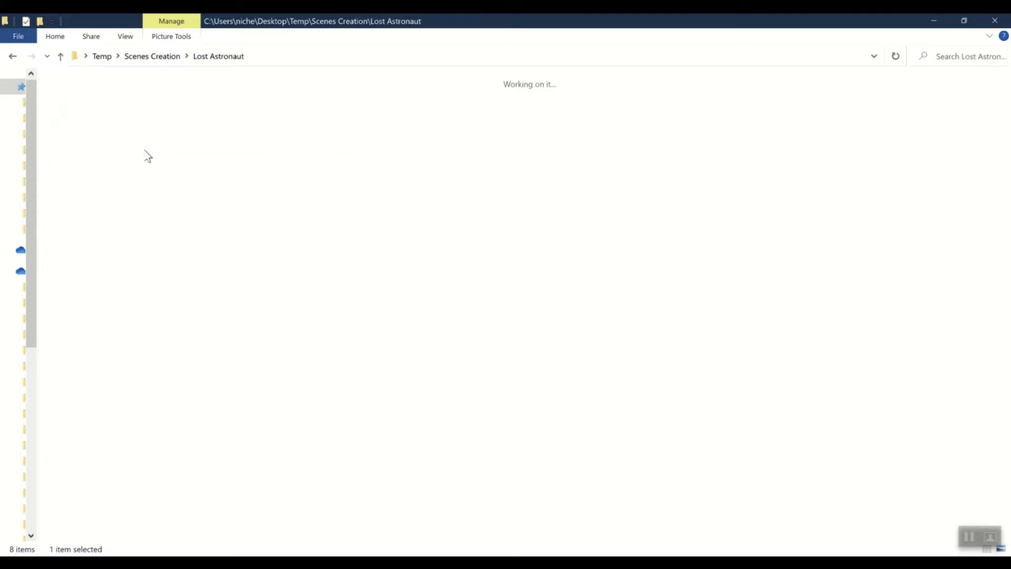
{"action": "right_click", "coordinate": [216, 143]}
{"action": "mouse_move", "coordinate": [327, 152]}
{"action": "left_click", "coordinate": [419, 167]}
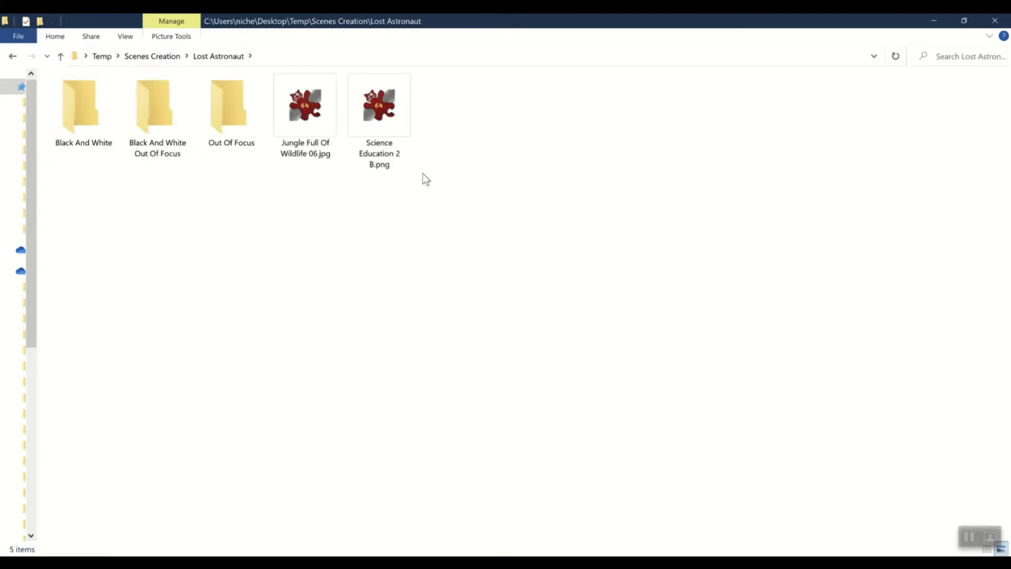
- Open Jungle Full Of Wildlife 06.jpg from the Lost Astronaut folder in Photopea
{"action": "left_click", "coordinate": [330, 141]}
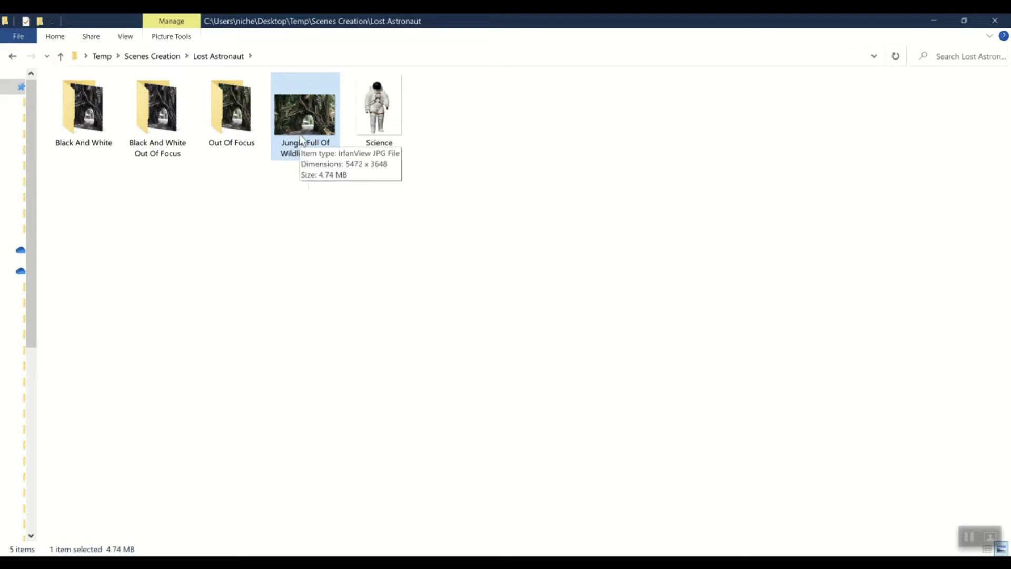
{"action": "left_click_drag", "start_coordinate": [311, 147], "coordinate": [182, 532]}
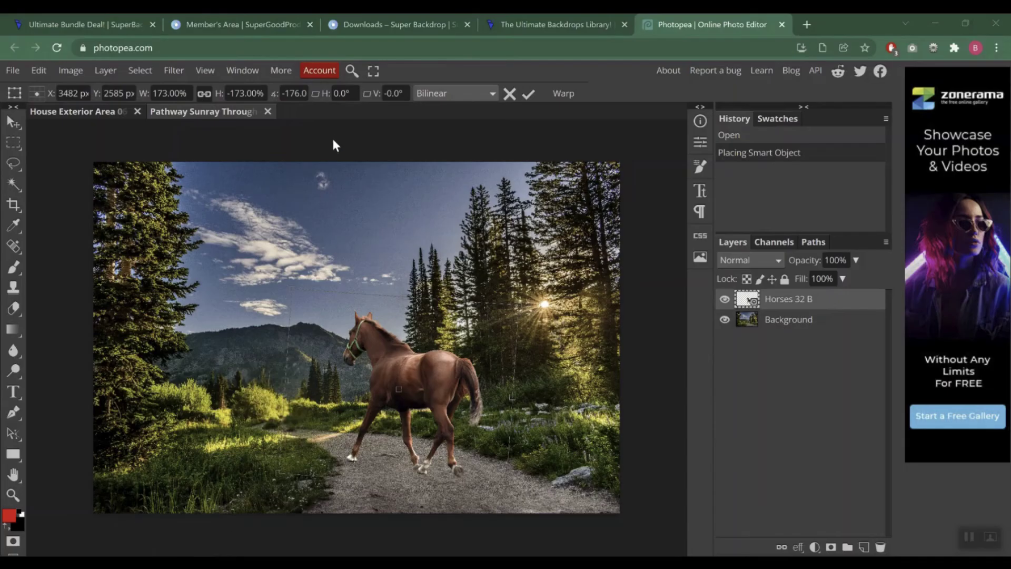
{"action": "mouse_move", "coordinate": [250, 561]}
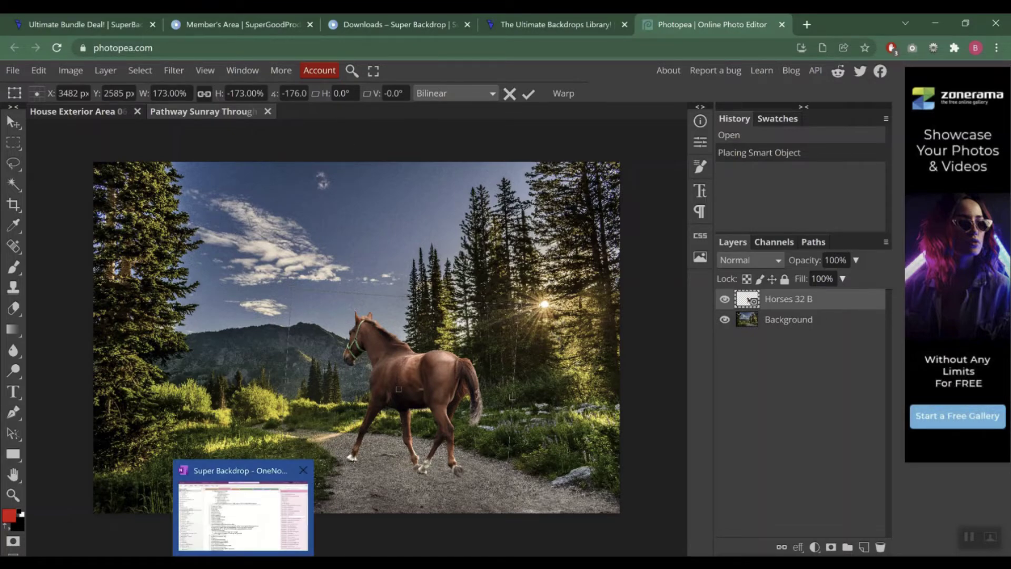
{"action": "left_click", "coordinate": [264, 513]}
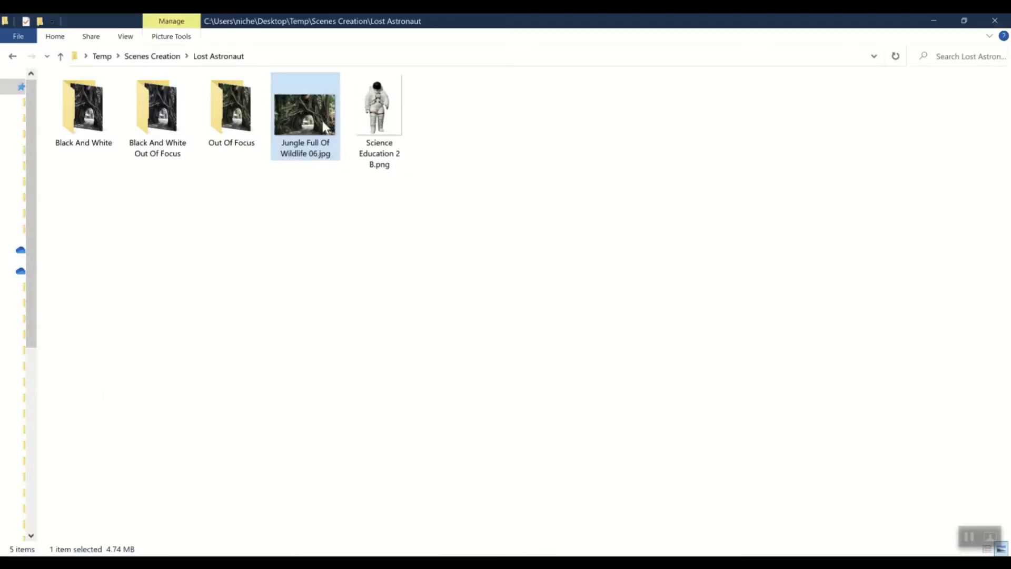
{"action": "left_click_drag", "start_coordinate": [322, 122], "coordinate": [405, 122]}
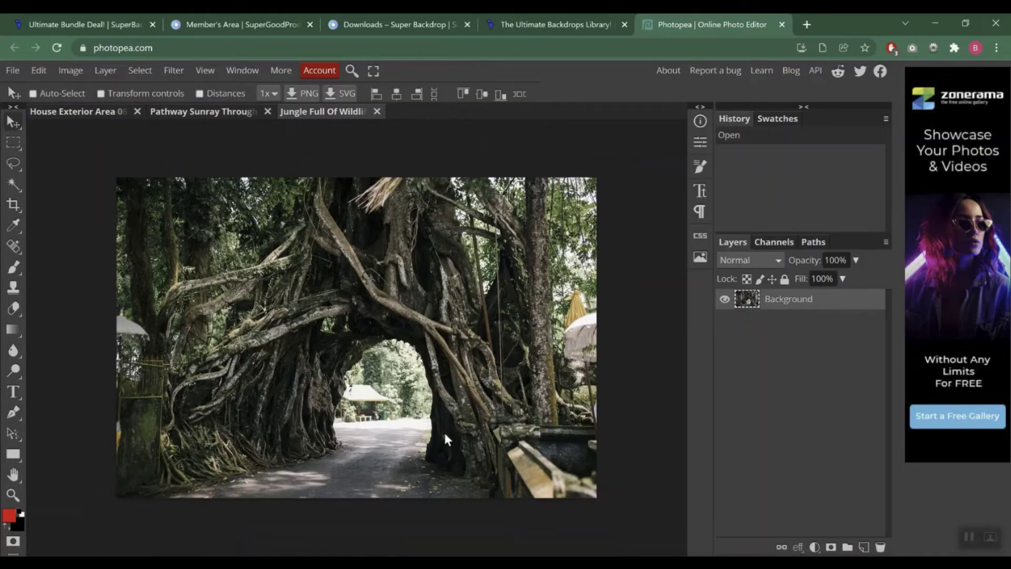
- Place Science Education 2 B.png from the Lost Astronaut folder on the road under the tree arch, scaled to about 93.8%
{"action": "left_click", "coordinate": [262, 529]}
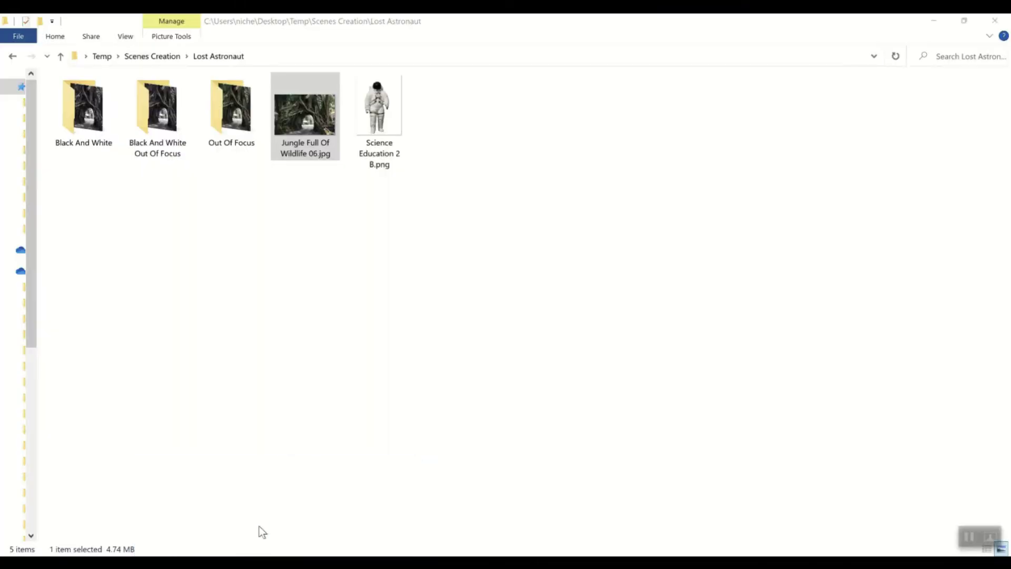
{"action": "left_click", "coordinate": [379, 113]}
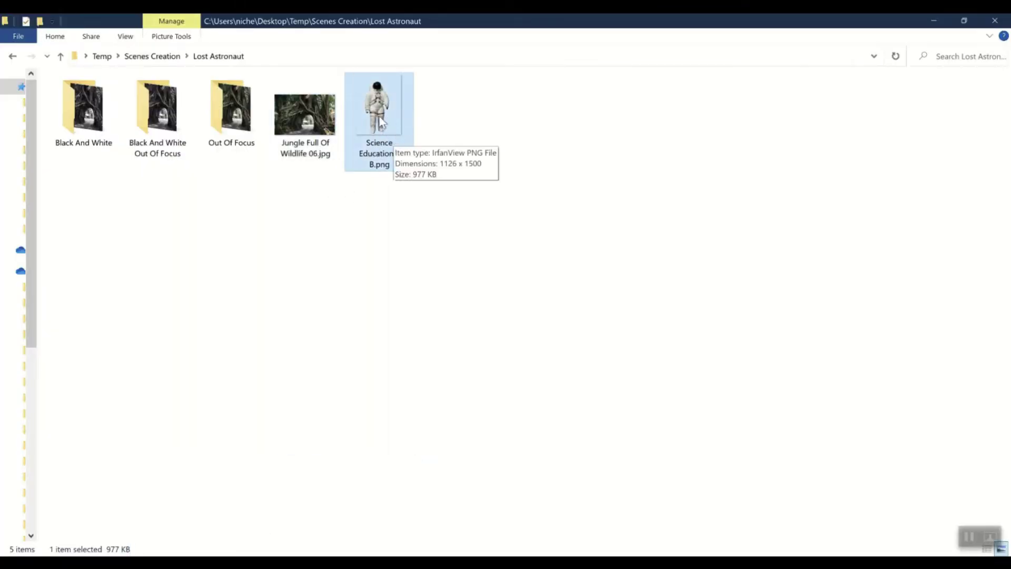
{"action": "left_click_drag", "start_coordinate": [380, 123], "coordinate": [264, 465]}
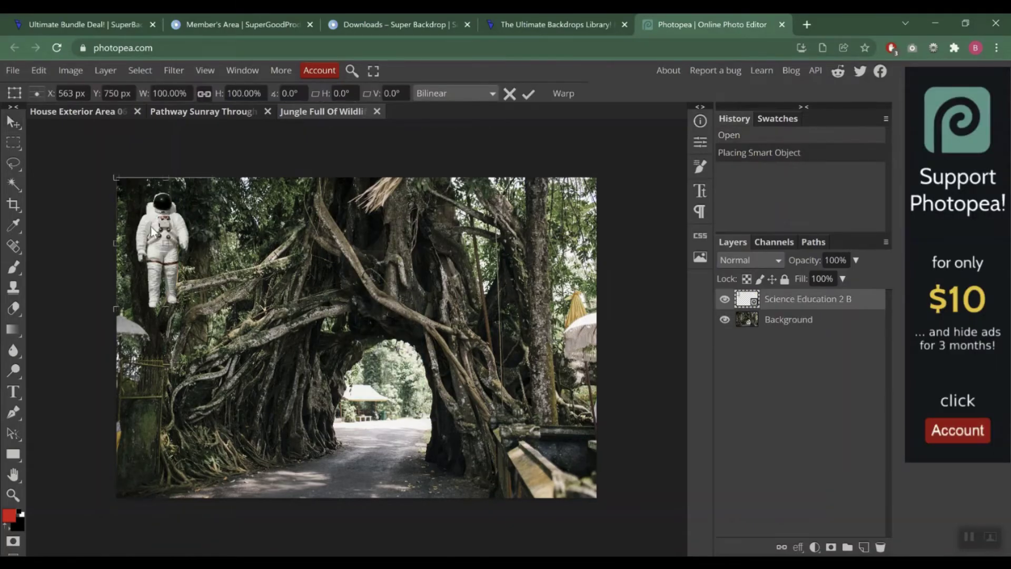
{"action": "left_click_drag", "start_coordinate": [164, 221], "coordinate": [377, 393]}
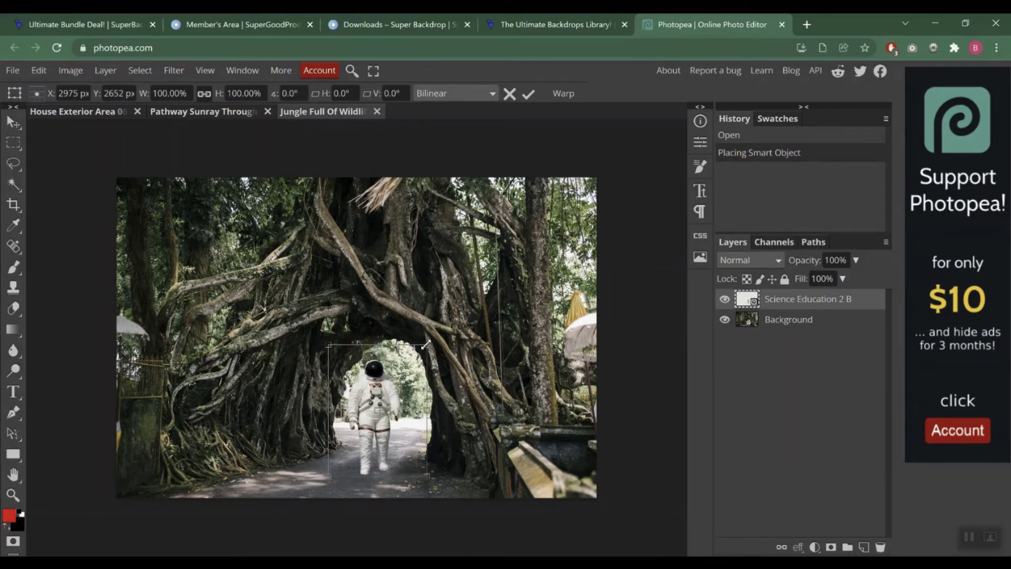
{"action": "left_click_drag", "start_coordinate": [425, 344], "coordinate": [417, 363]}
{"action": "left_click_drag", "start_coordinate": [406, 400], "coordinate": [409, 395]}
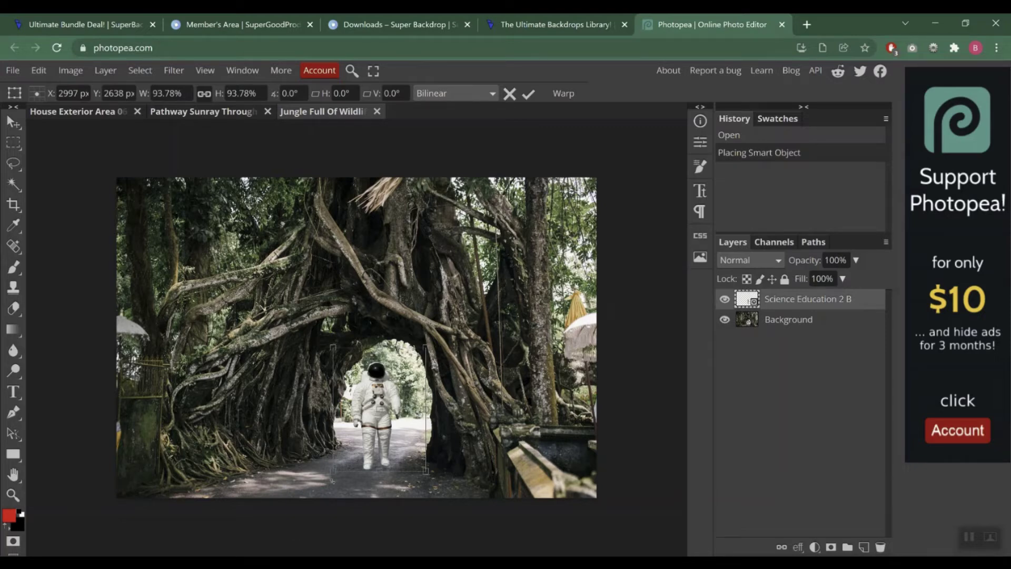
- In File Explorer, return to Scenes Creation, open the Scrolling On Phone folder and show its files as large icons
{"action": "mouse_move", "coordinate": [283, 562]}
{"action": "left_click", "coordinate": [205, 506]}
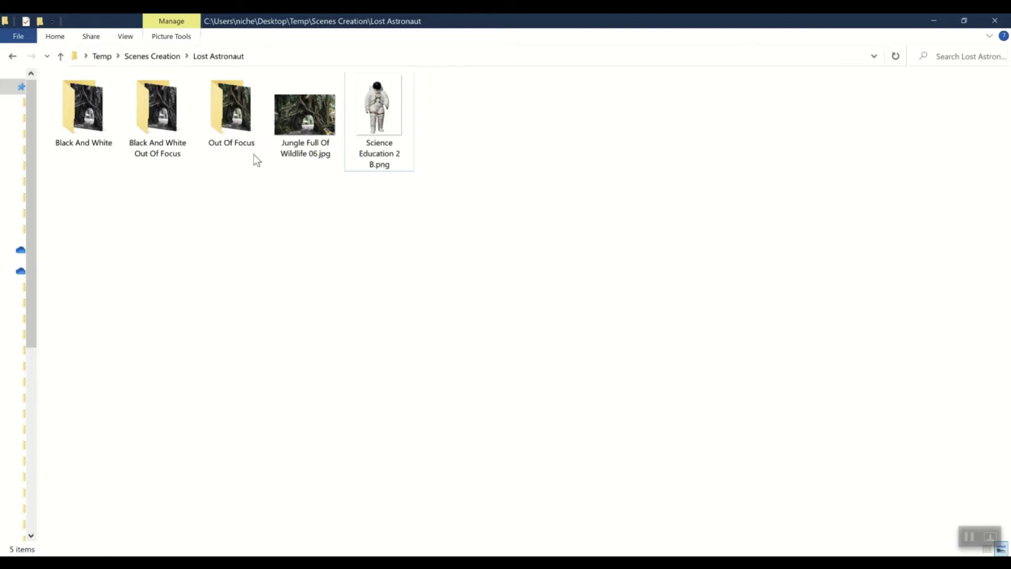
{"action": "left_click", "coordinate": [155, 62]}
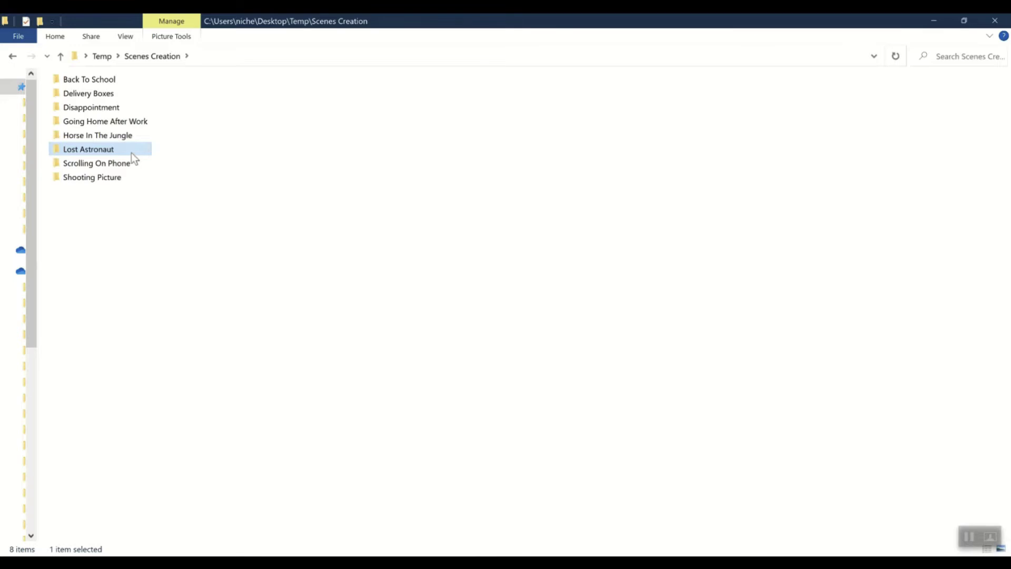
{"action": "left_click", "coordinate": [136, 139]}
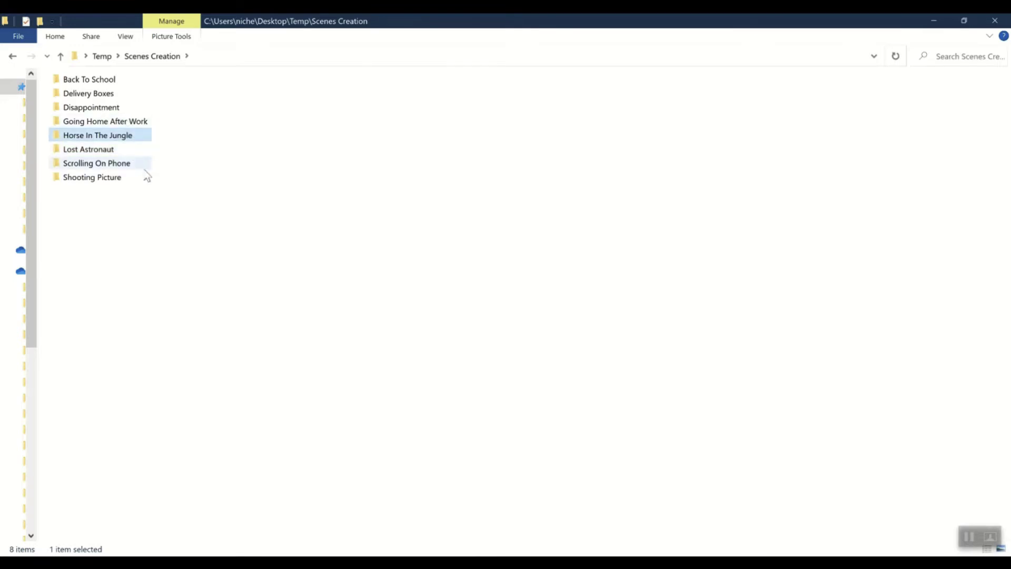
{"action": "mouse_move", "coordinate": [145, 171]}
{"action": "double_click", "coordinate": [131, 165]}
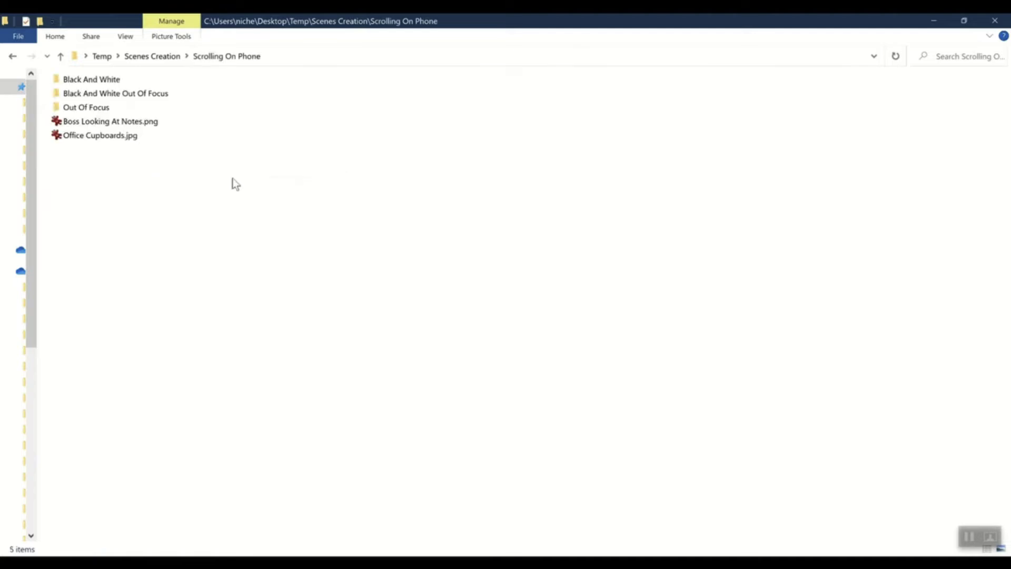
{"action": "right_click", "coordinate": [233, 177]}
{"action": "mouse_move", "coordinate": [264, 186]}
{"action": "left_click", "coordinate": [488, 203]}
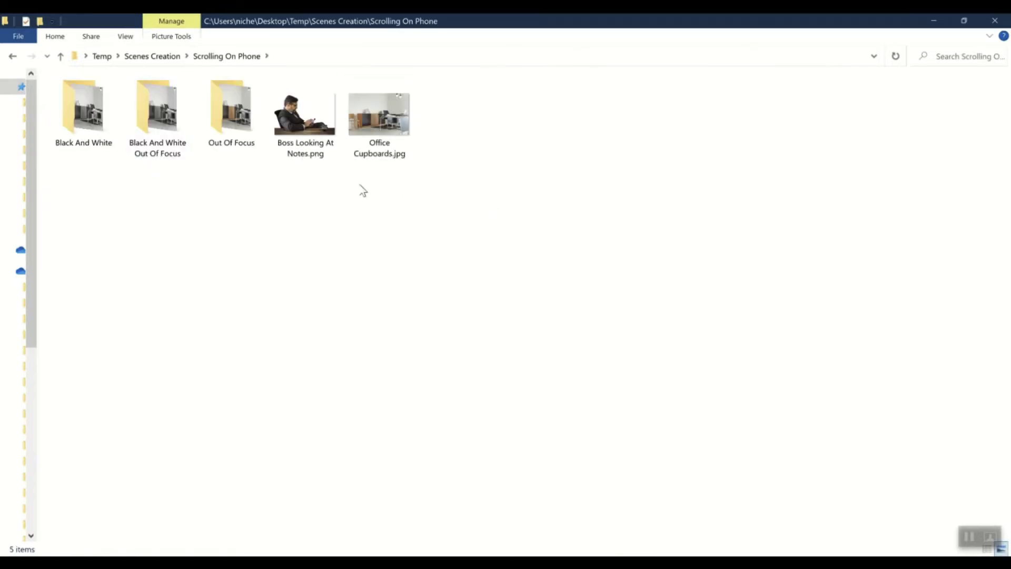
- Open Office Cupboards.jpg in Photopea and place Boss Looking At Notes.png over it, scaled to about 237.8% to span the full image width
{"action": "left_click", "coordinate": [380, 145]}
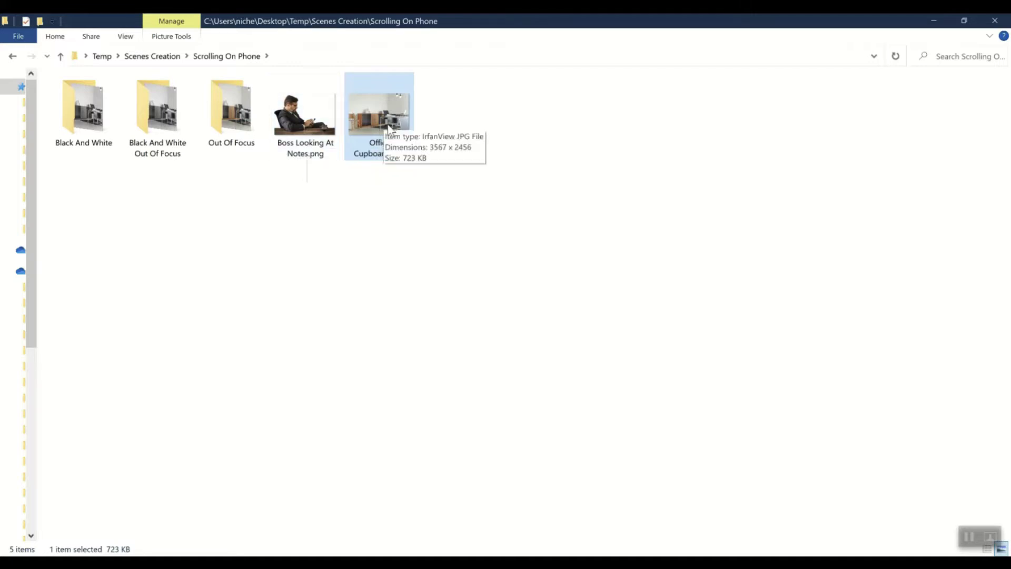
{"action": "left_click_drag", "start_coordinate": [389, 129], "coordinate": [437, 113]}
{"action": "mouse_move", "coordinate": [276, 562]}
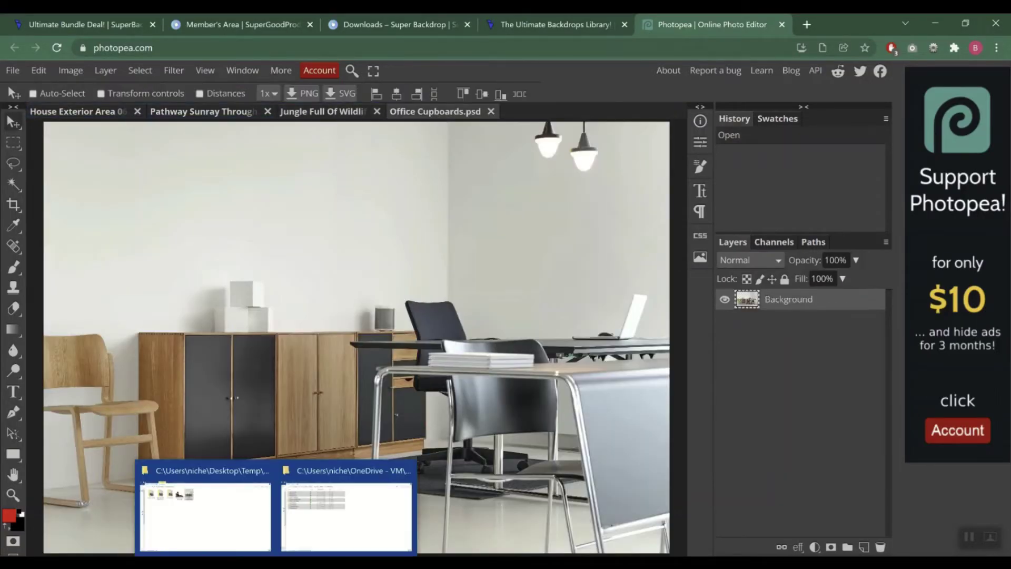
{"action": "left_click", "coordinate": [242, 520]}
{"action": "left_click_drag", "start_coordinate": [295, 118], "coordinate": [327, 404]}
{"action": "left_click_drag", "start_coordinate": [277, 261], "coordinate": [274, 502]}
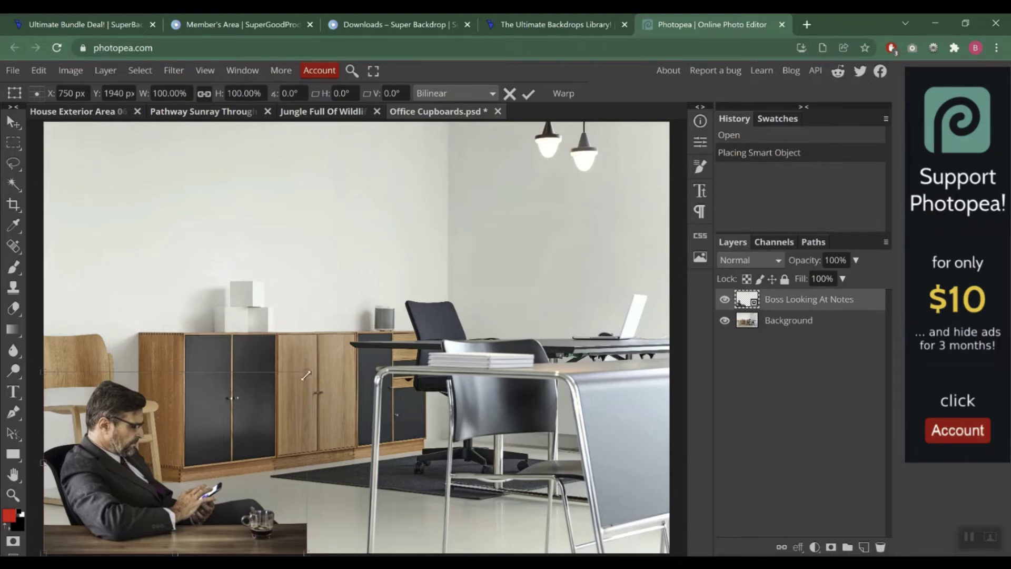
{"action": "left_click_drag", "start_coordinate": [308, 371], "coordinate": [669, 200]}
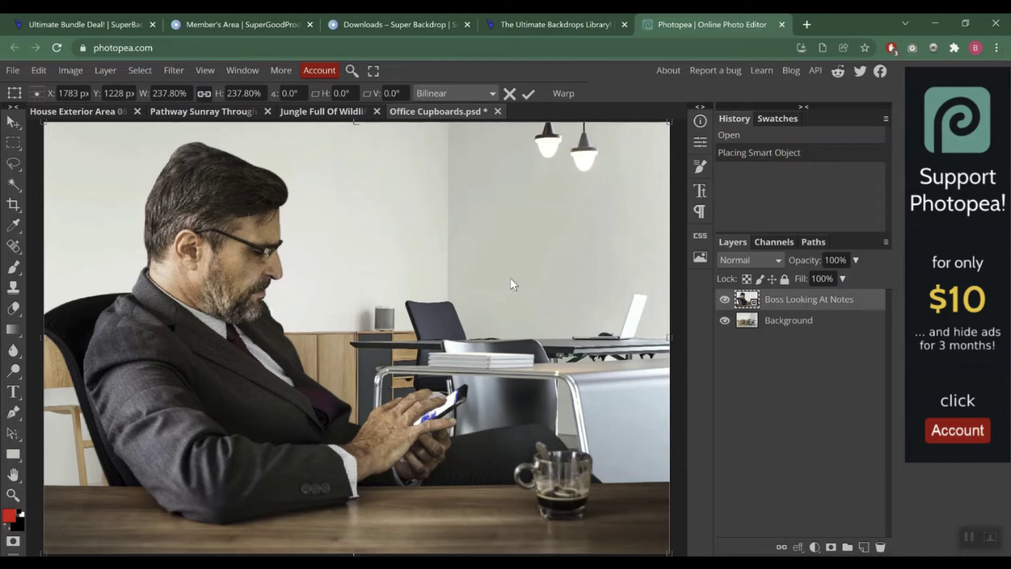
- Apply the Boss Looking At Notes transform, and in File Explorer check the Office Cupboards.jpg version in Scrolling On Phone's Out Of Focus folder
{"action": "left_click", "coordinate": [531, 96]}
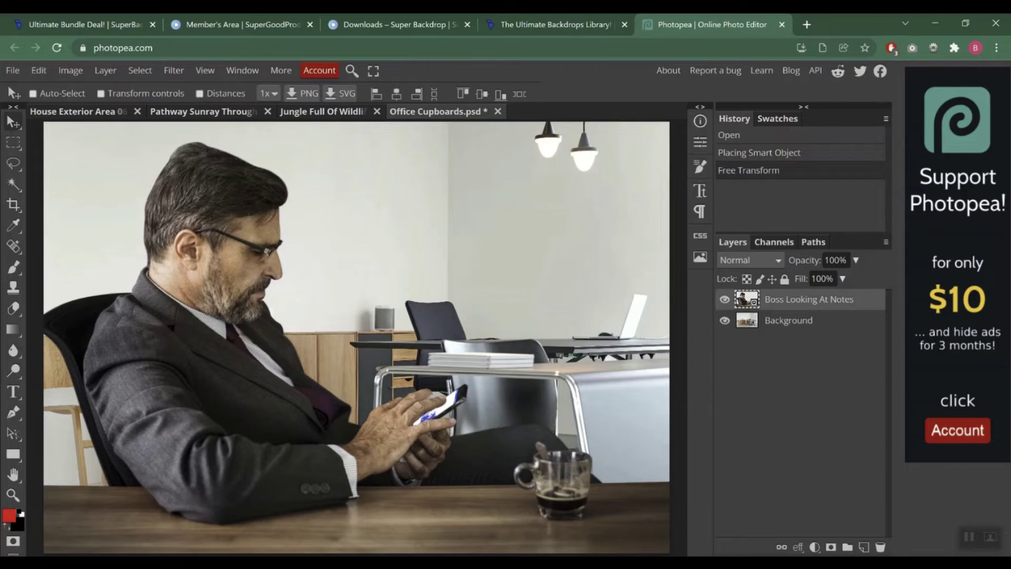
{"action": "mouse_move", "coordinate": [278, 529]}
{"action": "left_click", "coordinate": [224, 527]}
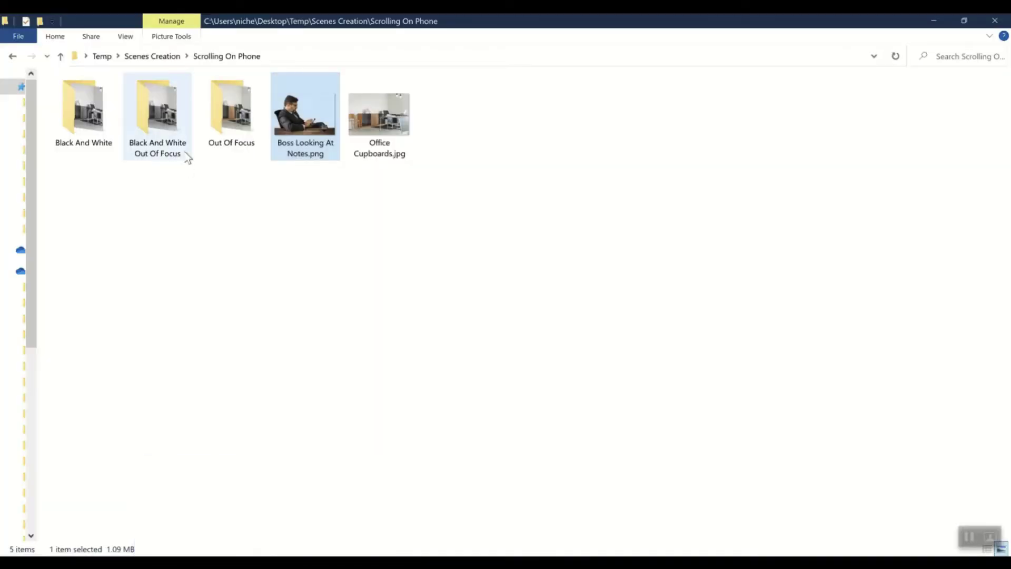
{"action": "double_click", "coordinate": [233, 145]}
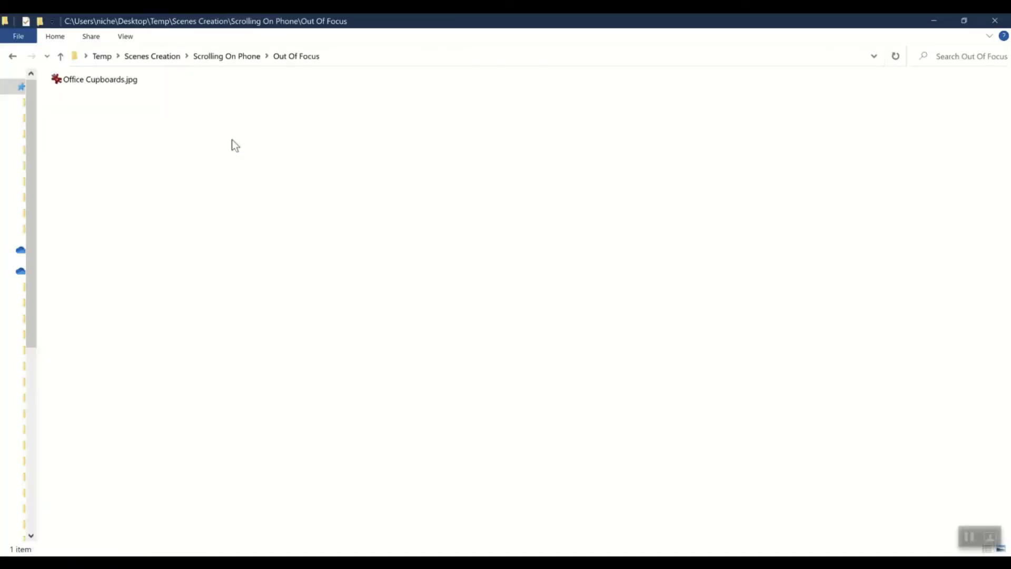
{"action": "left_click", "coordinate": [120, 83]}
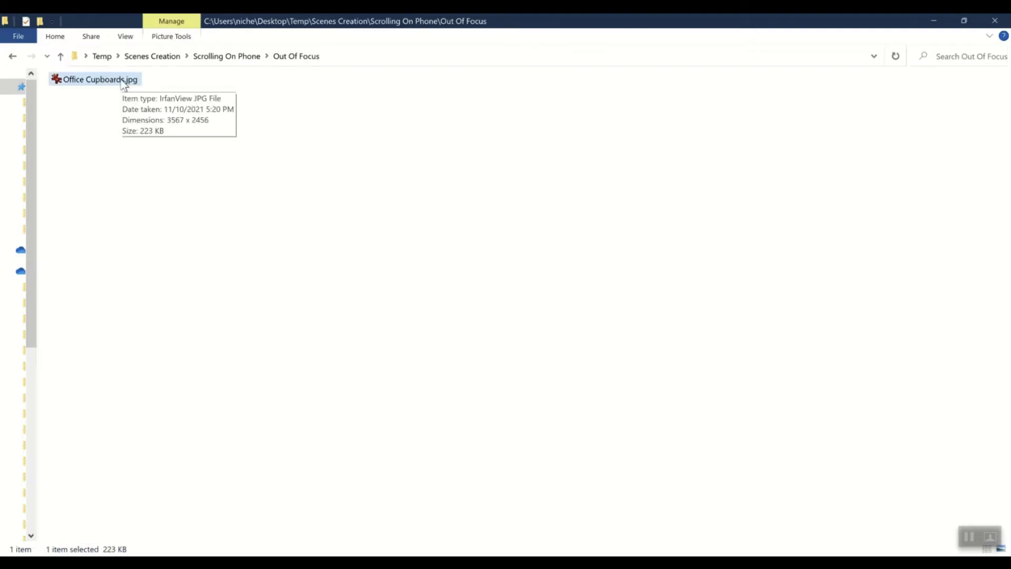
{"action": "left_click", "coordinate": [242, 56]}
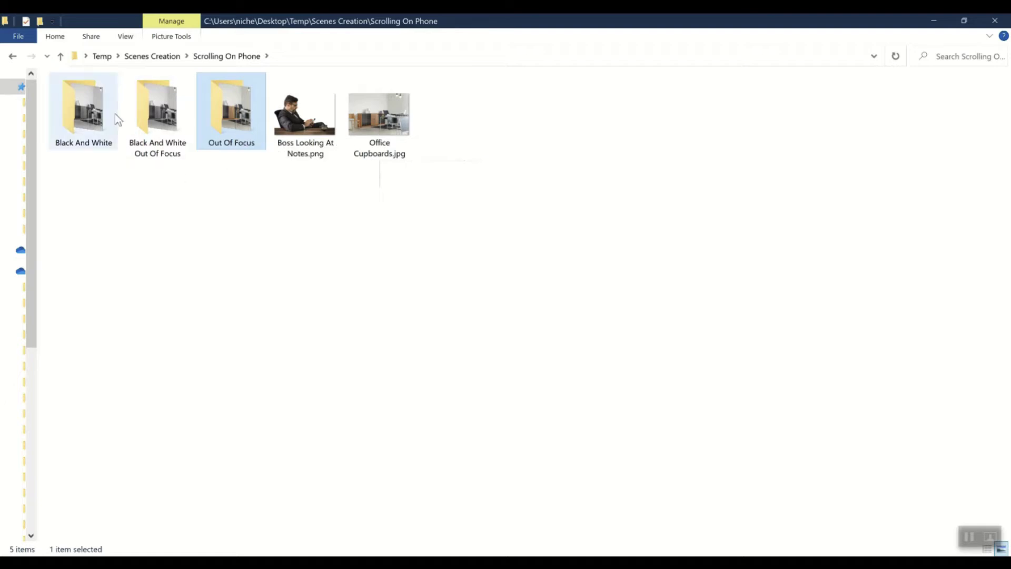
- Review the Black And White and Black And White Out Of Focus folders in Scrolling On Phone, and open the Out Of Focus folder
{"action": "mouse_move", "coordinate": [117, 120]}
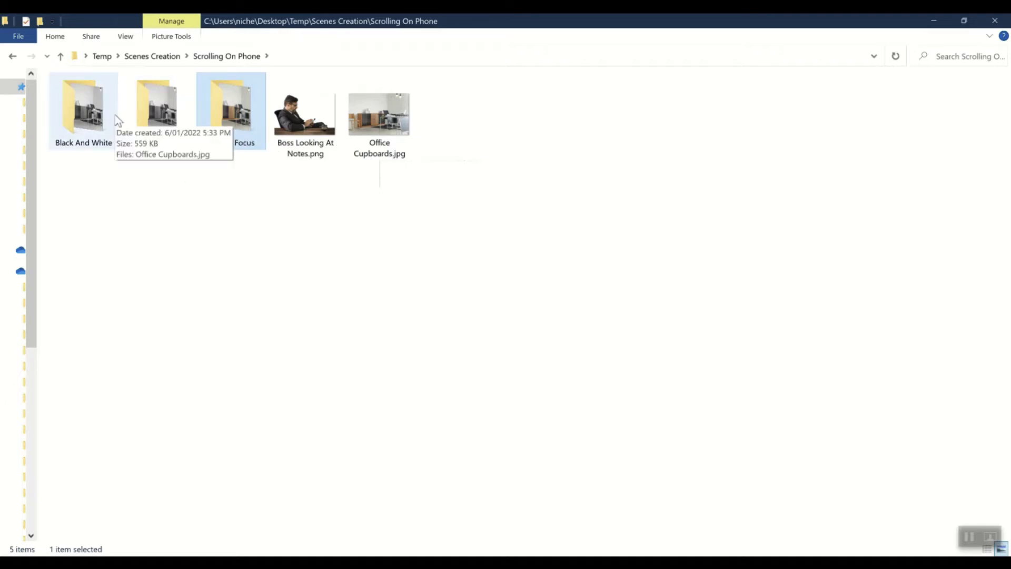
{"action": "left_click", "coordinate": [176, 157]}
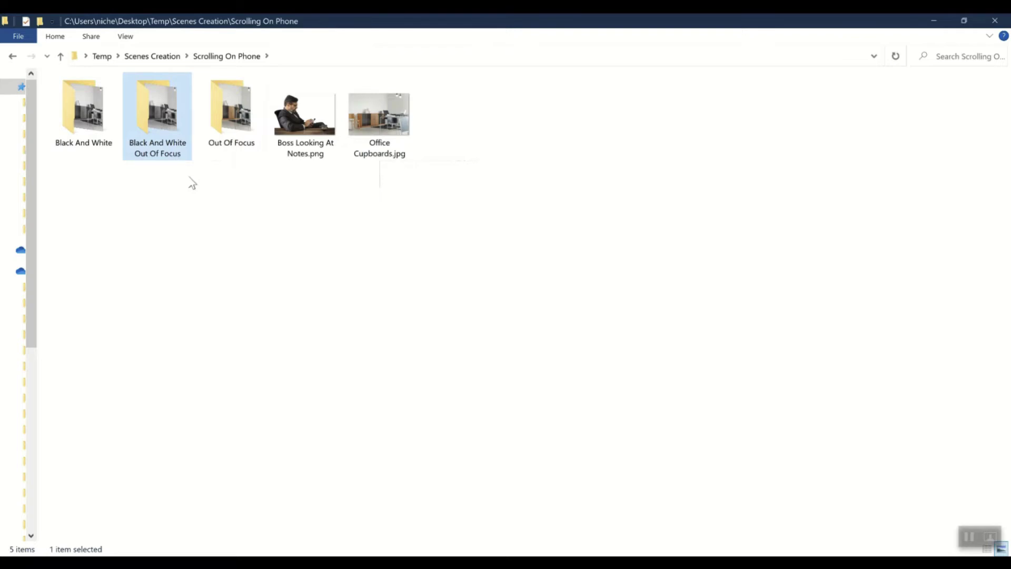
{"action": "left_click", "coordinate": [235, 132]}
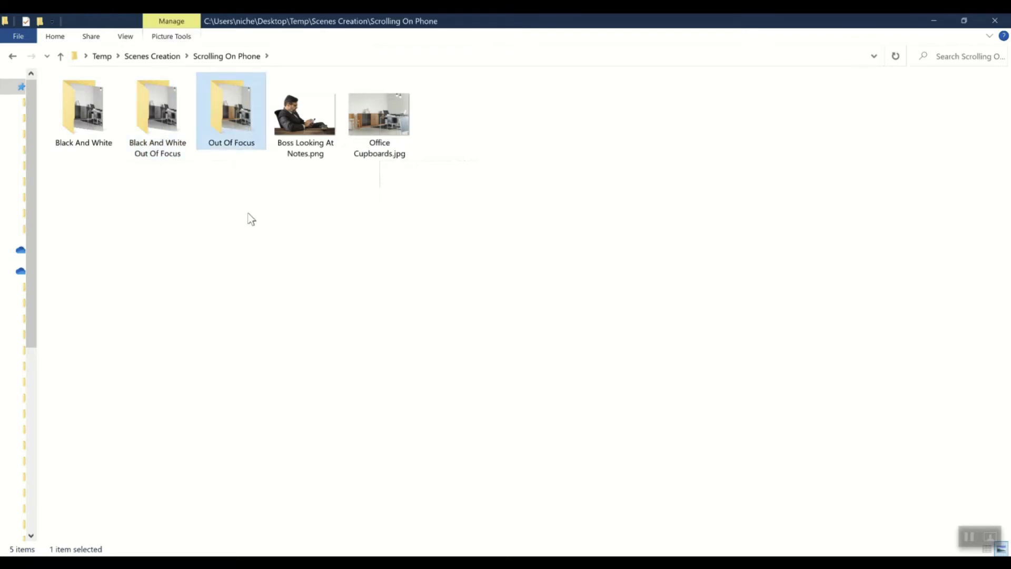
{"action": "left_click", "coordinate": [250, 219]}
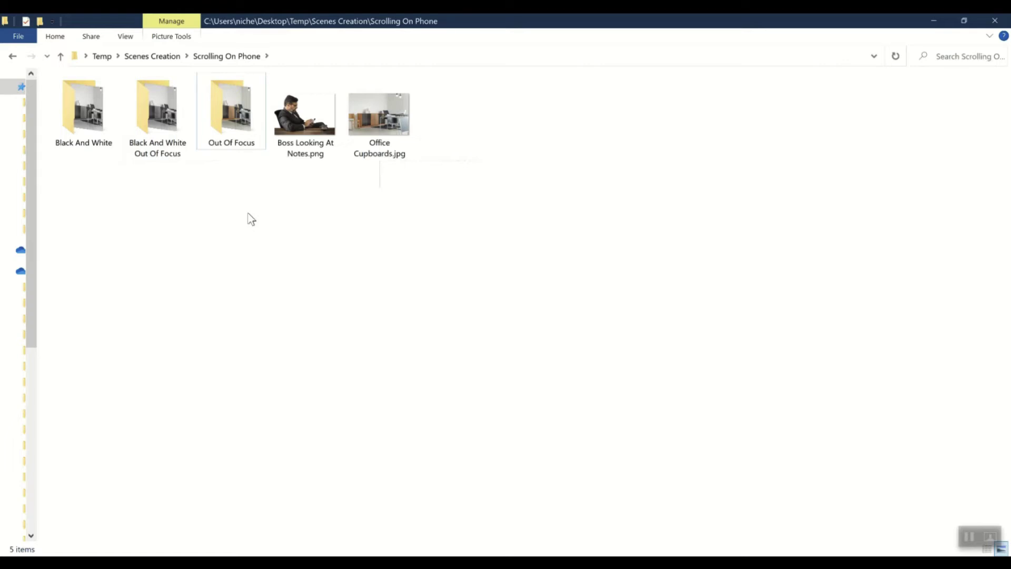
{"action": "left_click", "coordinate": [236, 149]}
{"action": "double_click", "coordinate": [232, 136]}
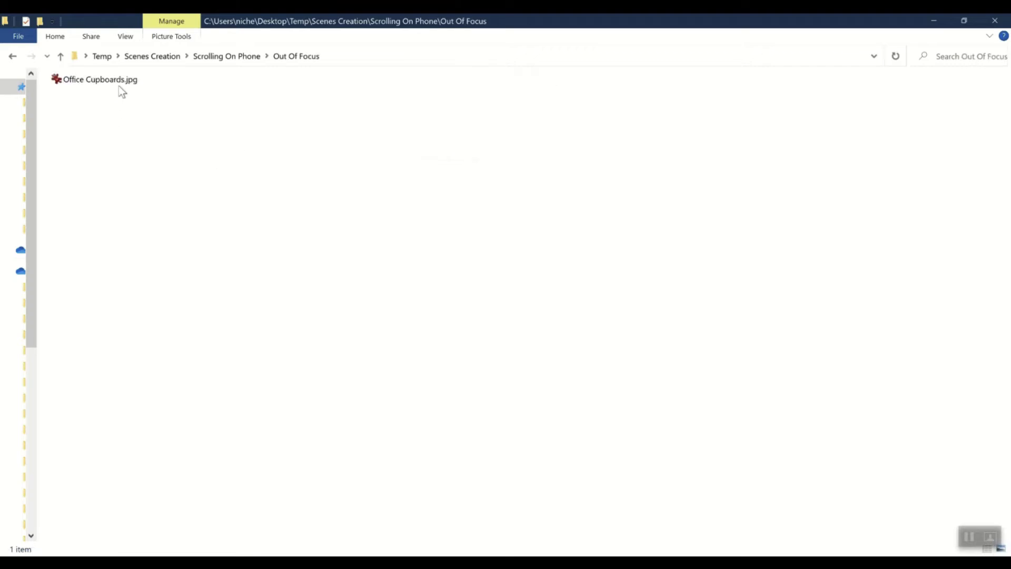
- Place the out-of-focus Office Cupboards.jpg in the Photopea document and move its layer directly beneath Boss Looking At Notes
{"action": "left_click_drag", "start_coordinate": [100, 83], "coordinate": [774, 393]}
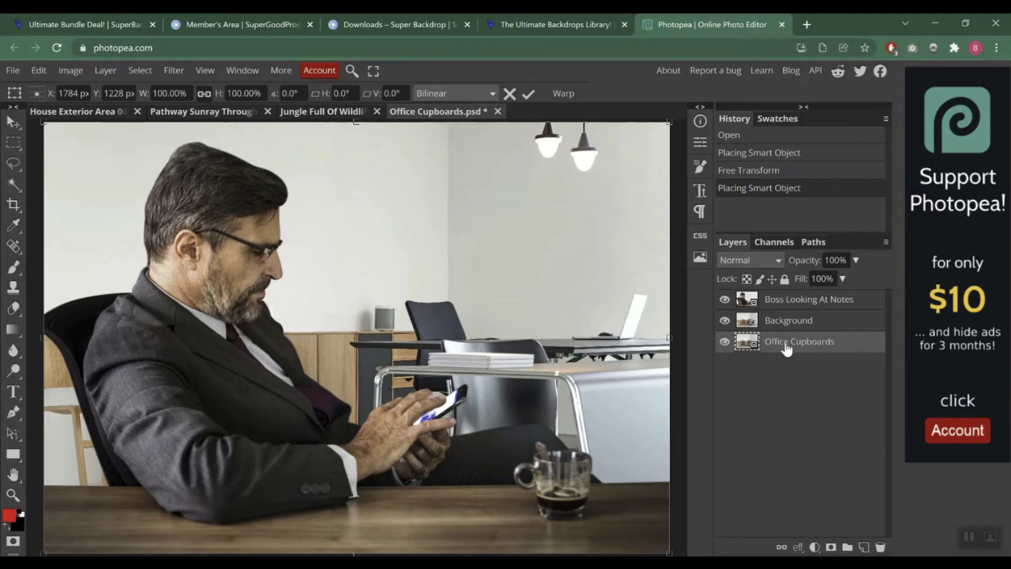
{"action": "left_click_drag", "start_coordinate": [787, 348], "coordinate": [796, 323]}
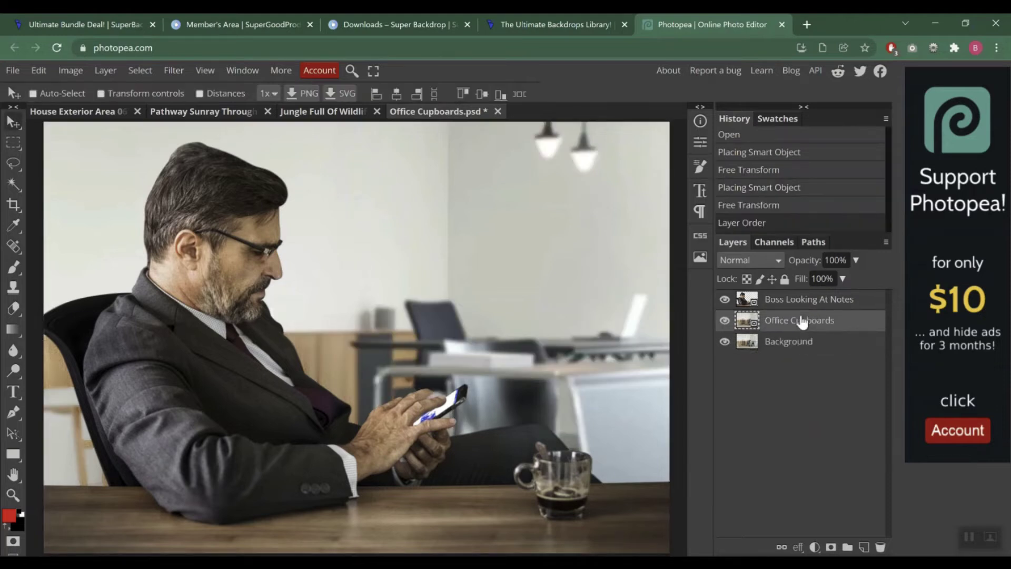
{"action": "left_click", "coordinate": [785, 347]}
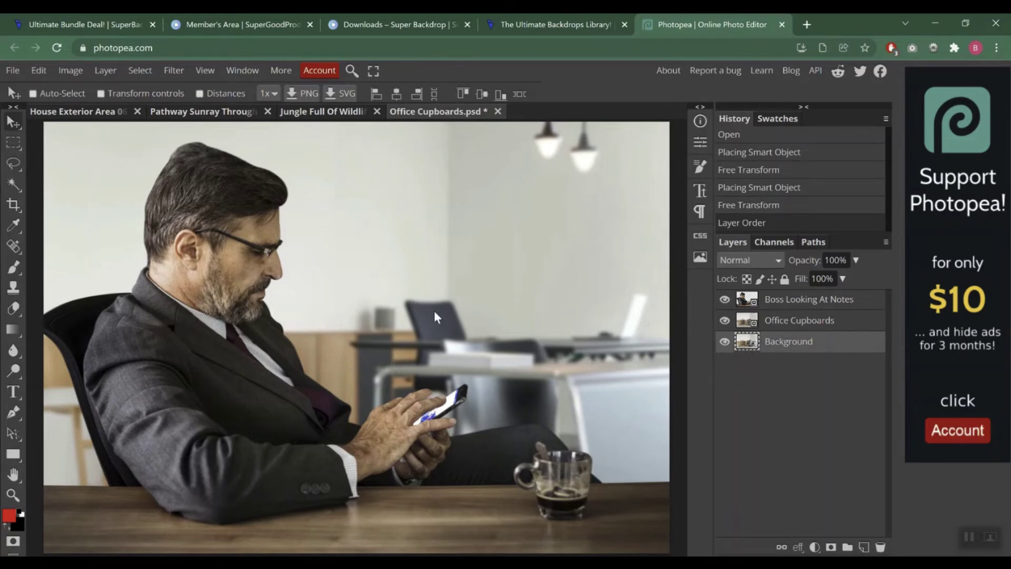
{"action": "left_click", "coordinate": [833, 304]}
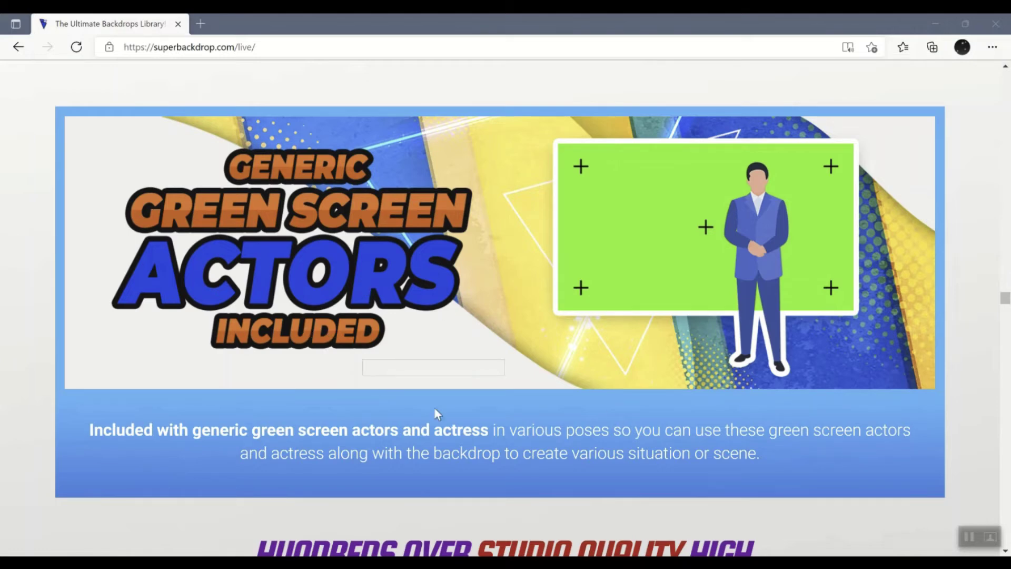
- Examine the green screen actor samples on the superbackdrop.com/live page in the browser
{"action": "scroll", "coordinate": [435, 410], "scroll_direction": "down", "scroll_amount": 3}
{"action": "scroll", "coordinate": [437, 415], "scroll_direction": "down", "scroll_amount": 12}
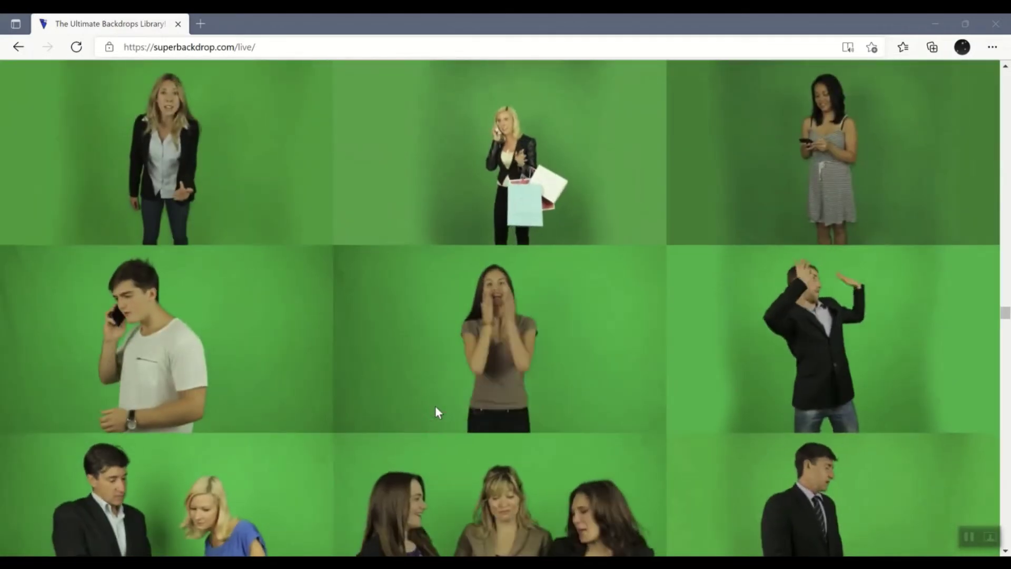
{"action": "scroll", "coordinate": [436, 402], "scroll_direction": "up", "scroll_amount": 2}
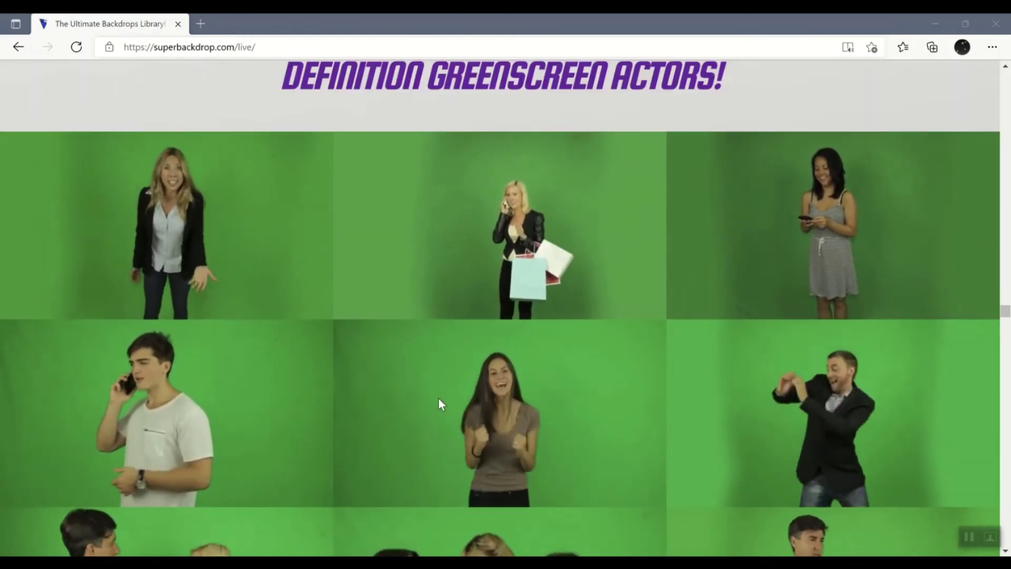
{"action": "scroll", "coordinate": [438, 397], "scroll_direction": "down", "scroll_amount": 5}
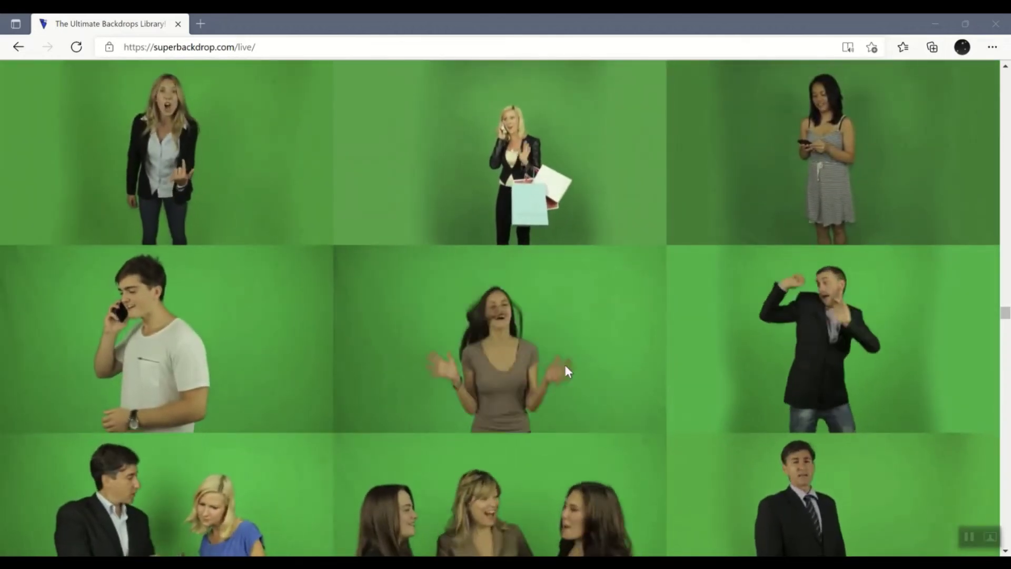
{"action": "scroll", "coordinate": [566, 366], "scroll_direction": "down", "scroll_amount": 1}
{"action": "scroll", "coordinate": [568, 368], "scroll_direction": "up", "scroll_amount": 1}
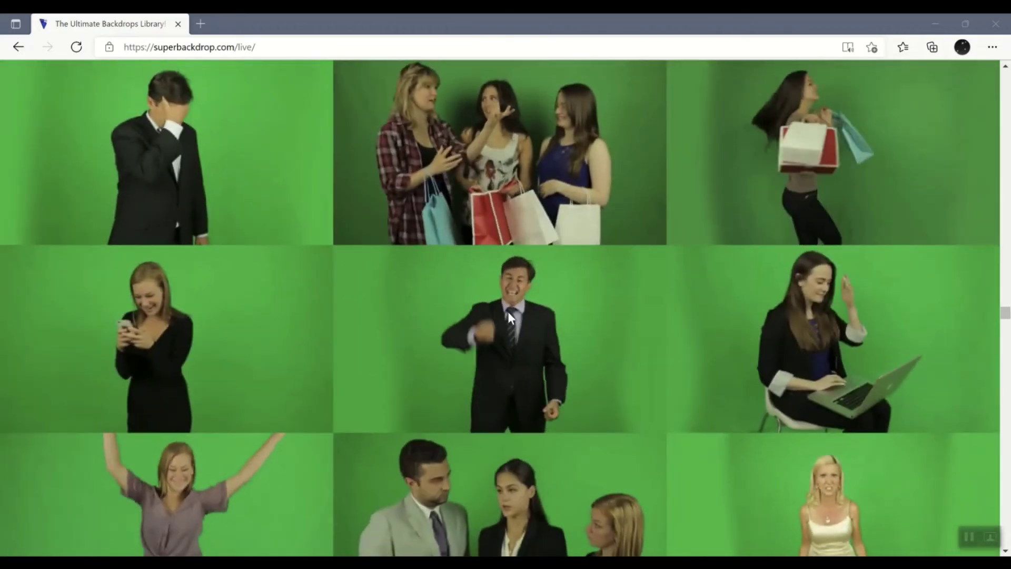
{"action": "scroll", "coordinate": [616, 402], "scroll_direction": "up", "scroll_amount": 1}
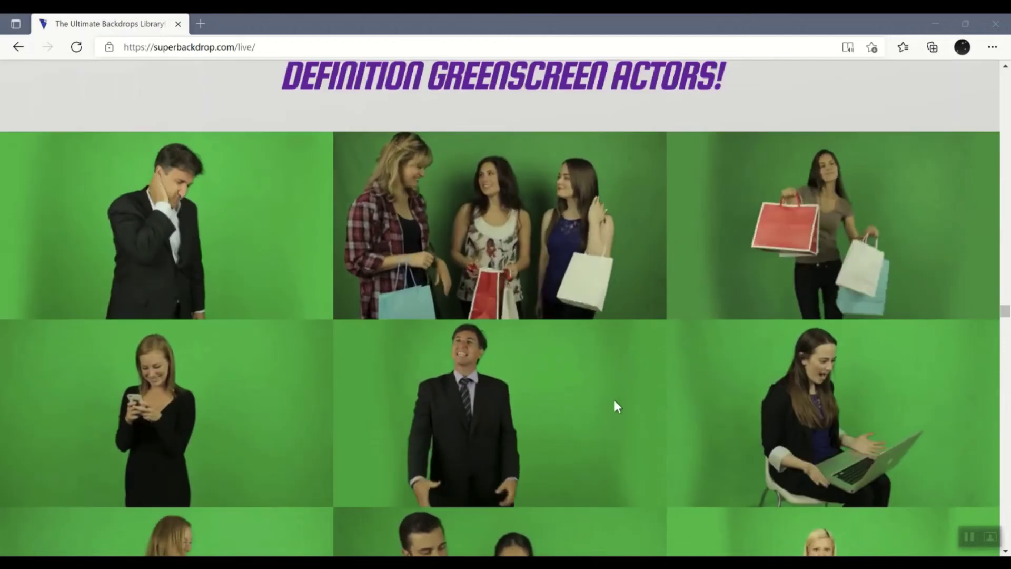
{"action": "scroll", "coordinate": [615, 403], "scroll_direction": "down", "scroll_amount": 1}
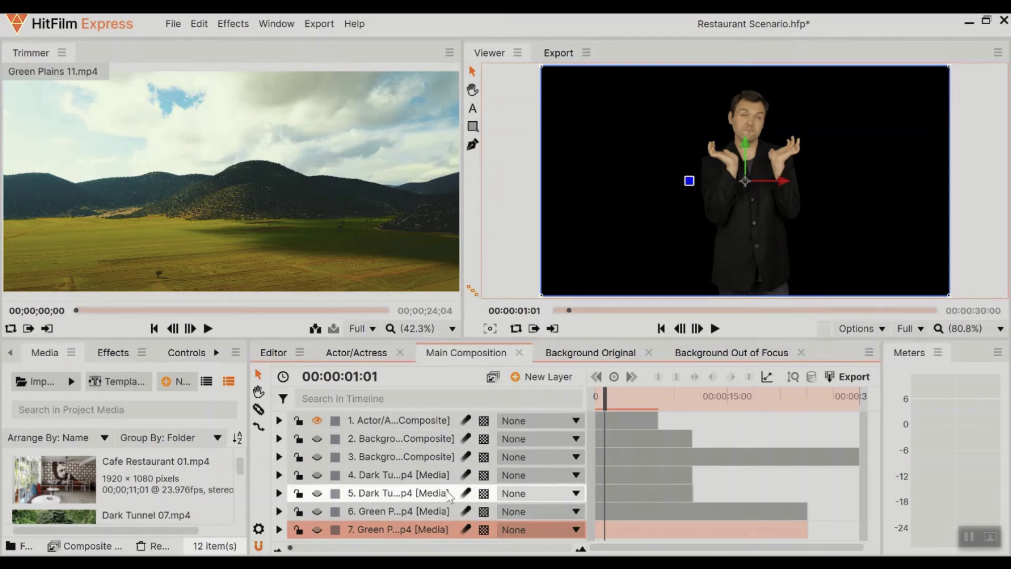
- In HitFilm Express, shift the actor toward the frame's right side and preview him over the layer 2 café restaurant background
{"action": "left_click_drag", "start_coordinate": [767, 213], "coordinate": [843, 213]}
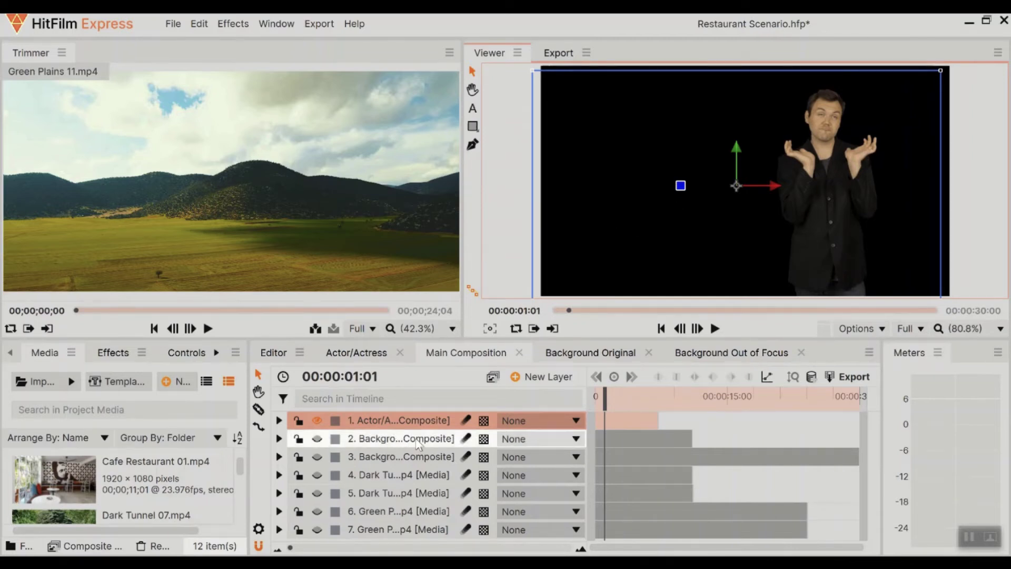
{"action": "scroll", "coordinate": [167, 490], "scroll_direction": "down", "scroll_amount": 6}
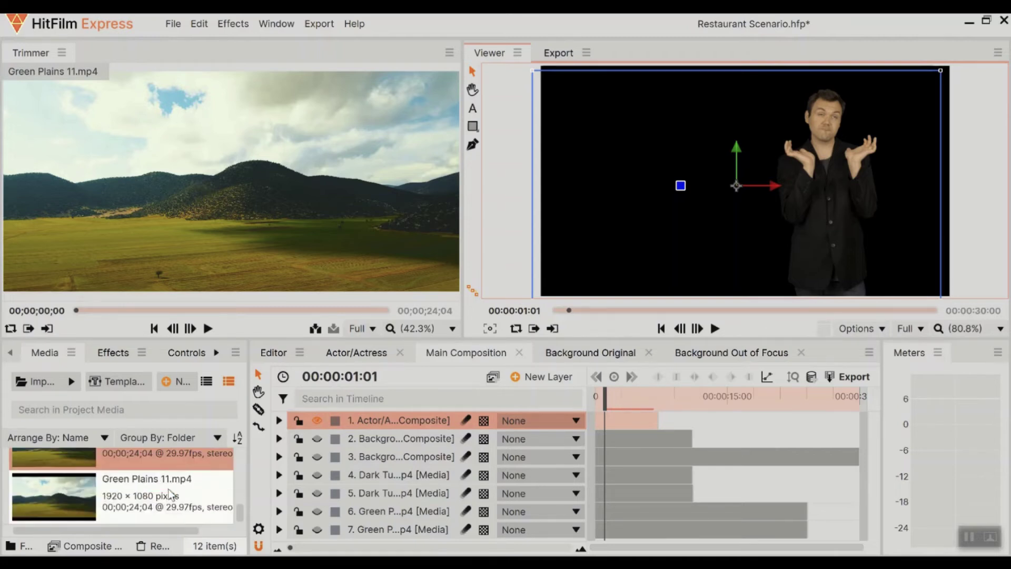
{"action": "scroll", "coordinate": [170, 495], "scroll_direction": "up", "scroll_amount": 6}
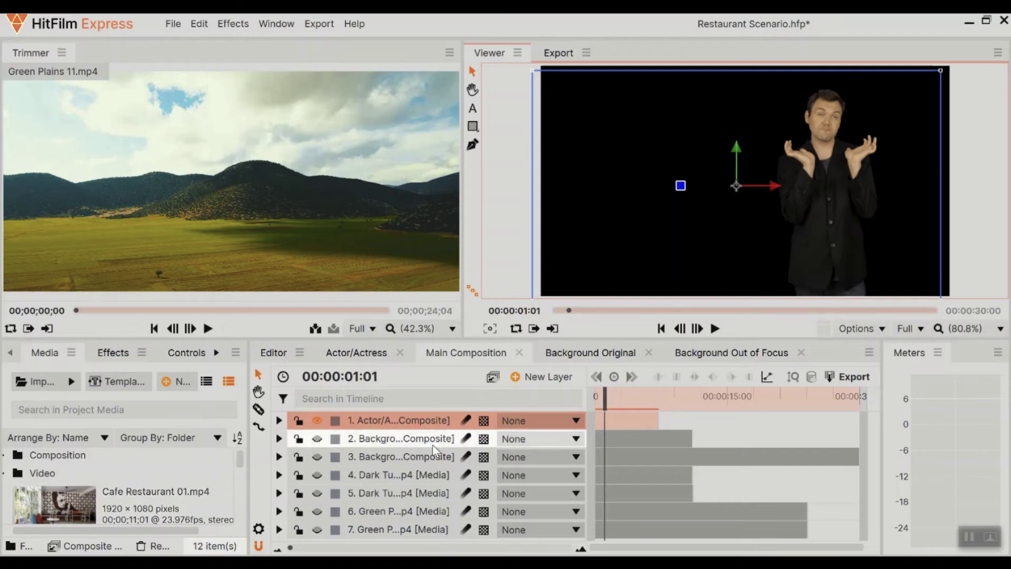
{"action": "left_click", "coordinate": [317, 440]}
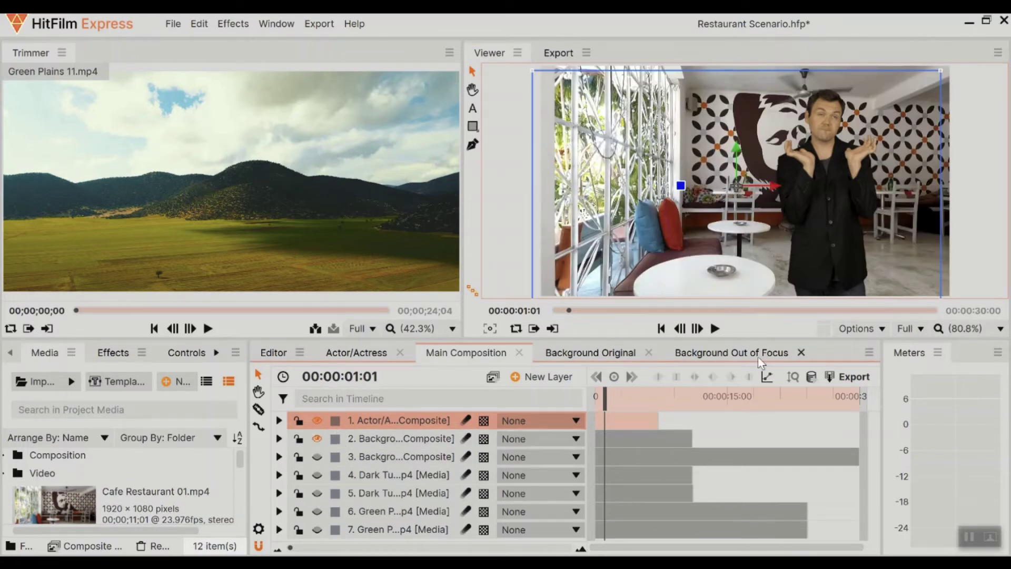
{"action": "left_click", "coordinate": [716, 329]}
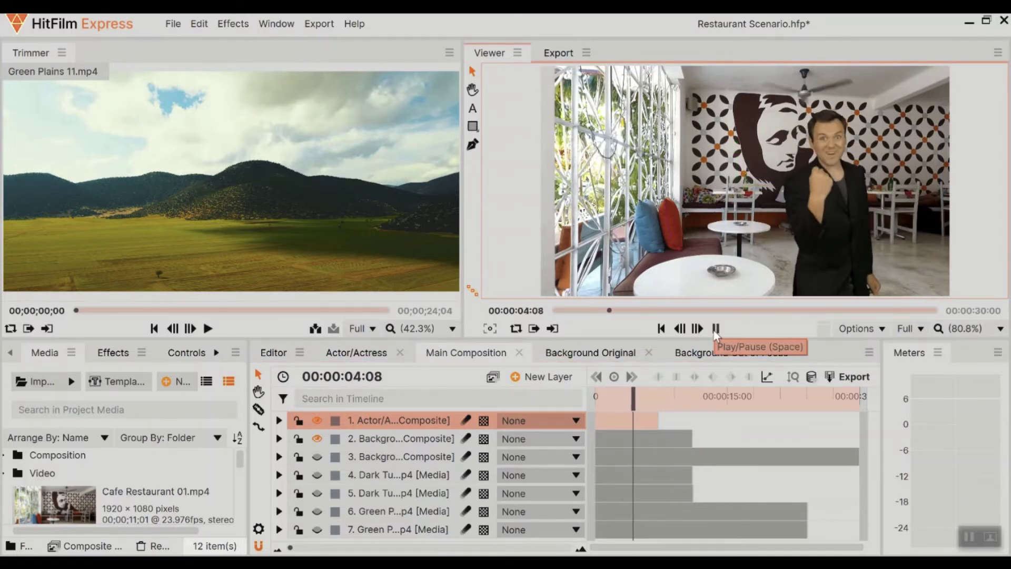
{"action": "left_click", "coordinate": [715, 328]}
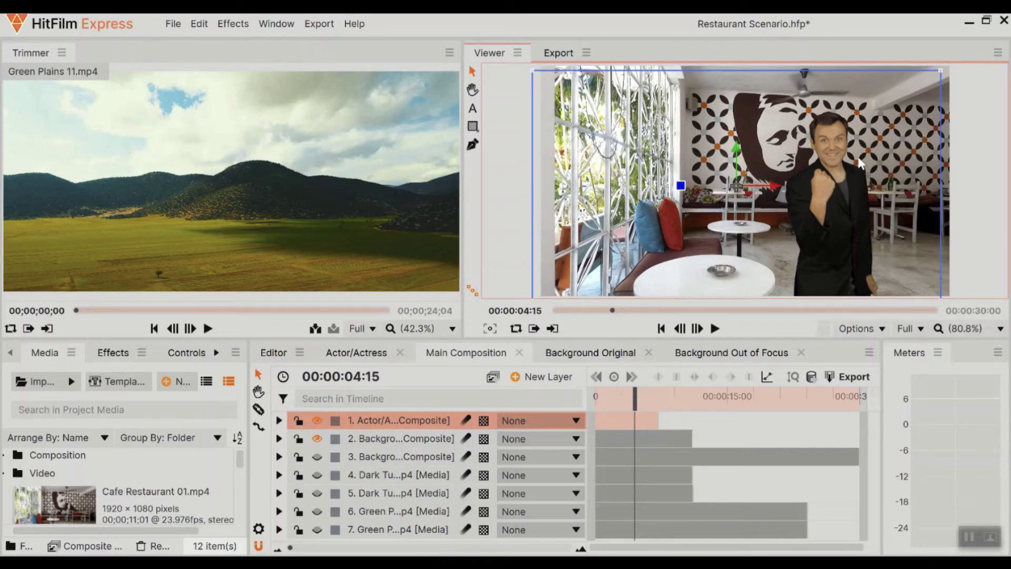
- Hide the sharp café background, show the out-of-focus café composite on layer 3 instead, and preview the scene
{"action": "left_click", "coordinate": [317, 439]}
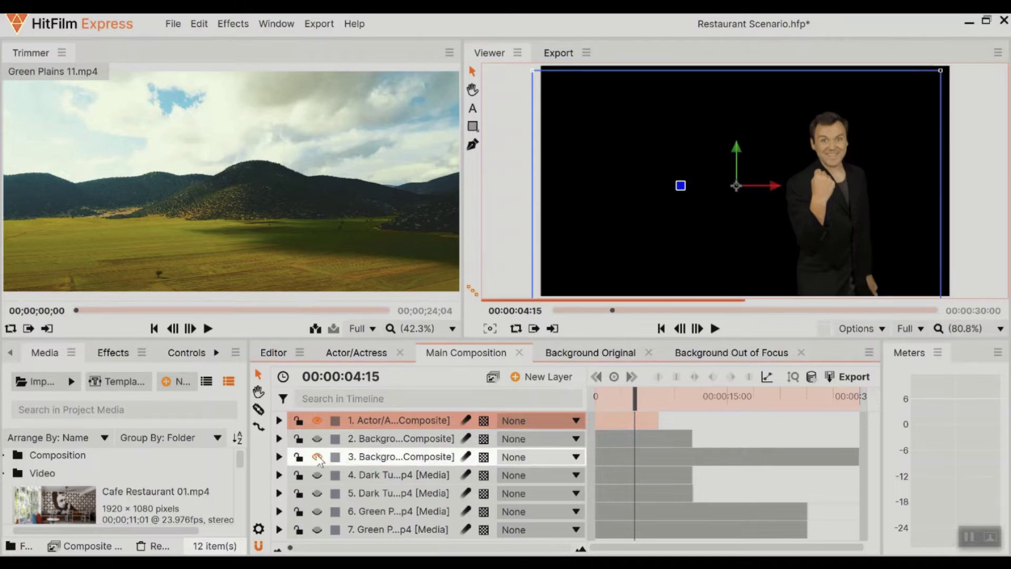
{"action": "left_click", "coordinate": [317, 457]}
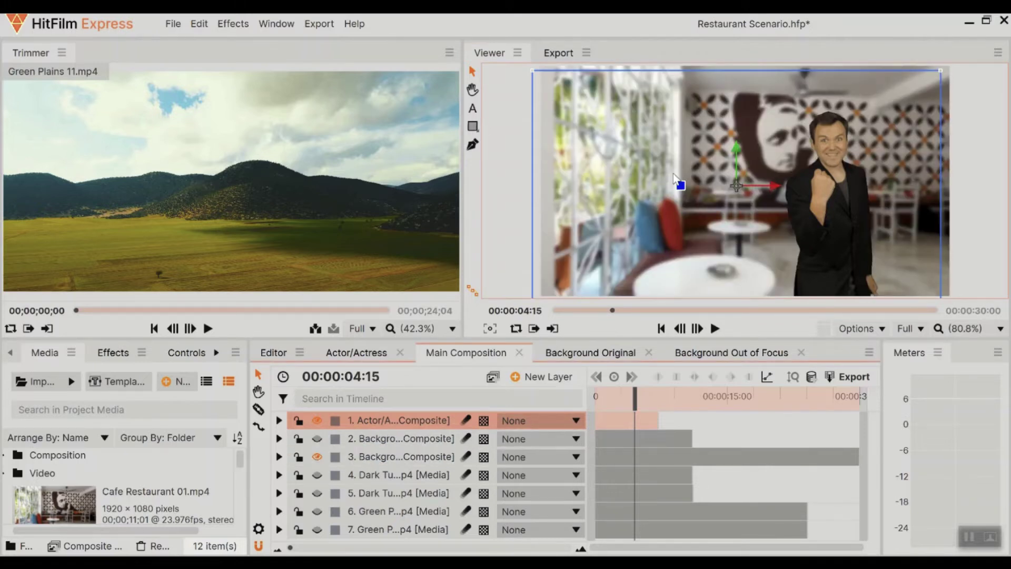
{"action": "left_click", "coordinate": [715, 328]}
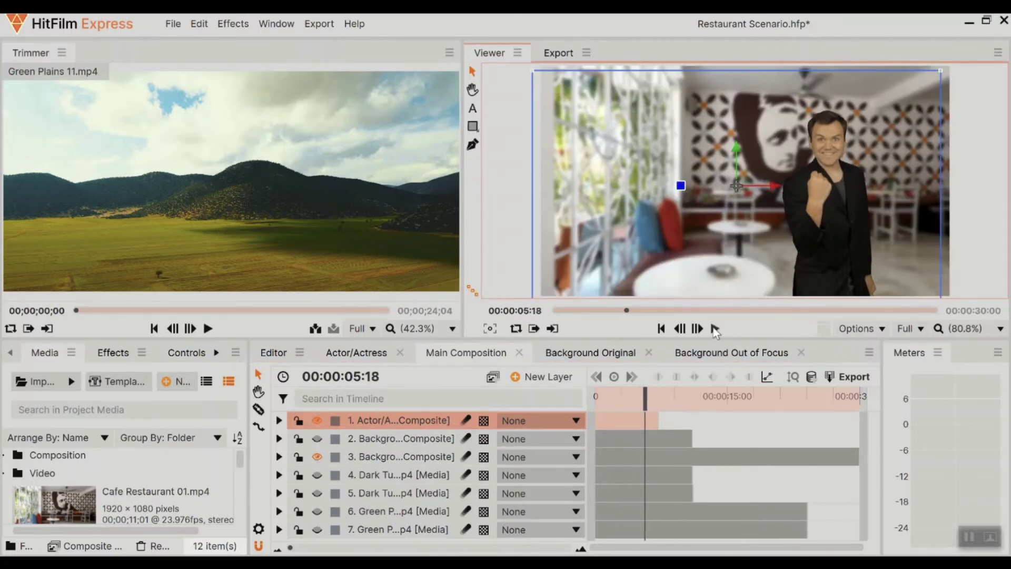
- Replace the blurred café background with the Dark Tunnel clip on layer 4 and move the actor onto the path at the frame's centre
{"action": "left_click", "coordinate": [317, 457]}
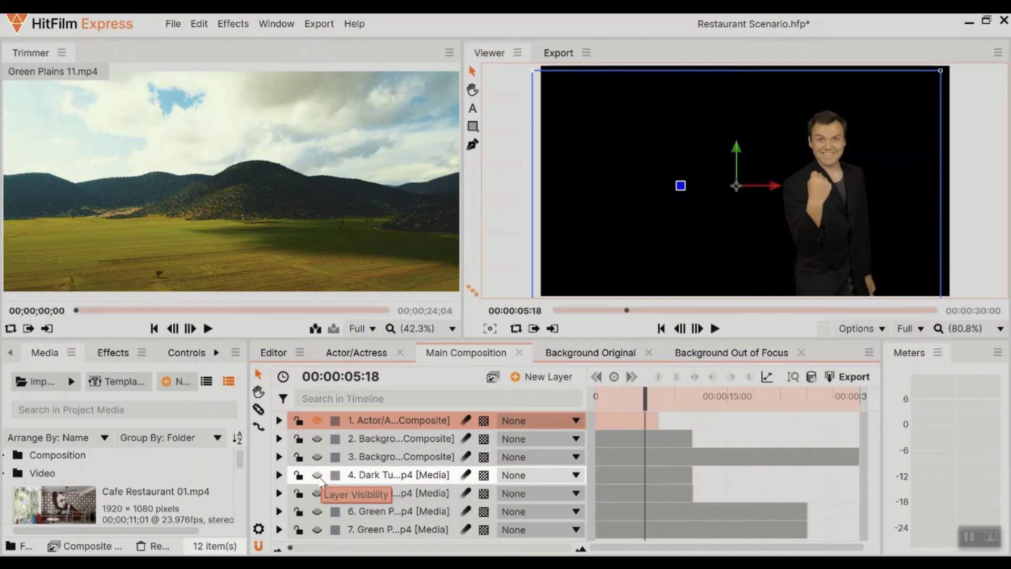
{"action": "left_click", "coordinate": [317, 475]}
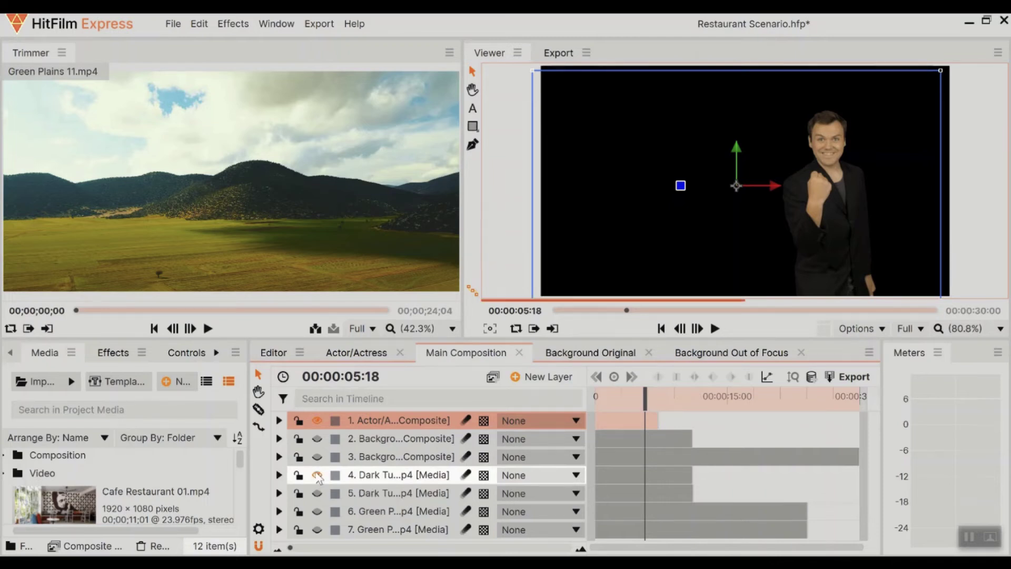
{"action": "left_click_drag", "start_coordinate": [828, 202], "coordinate": [758, 204]}
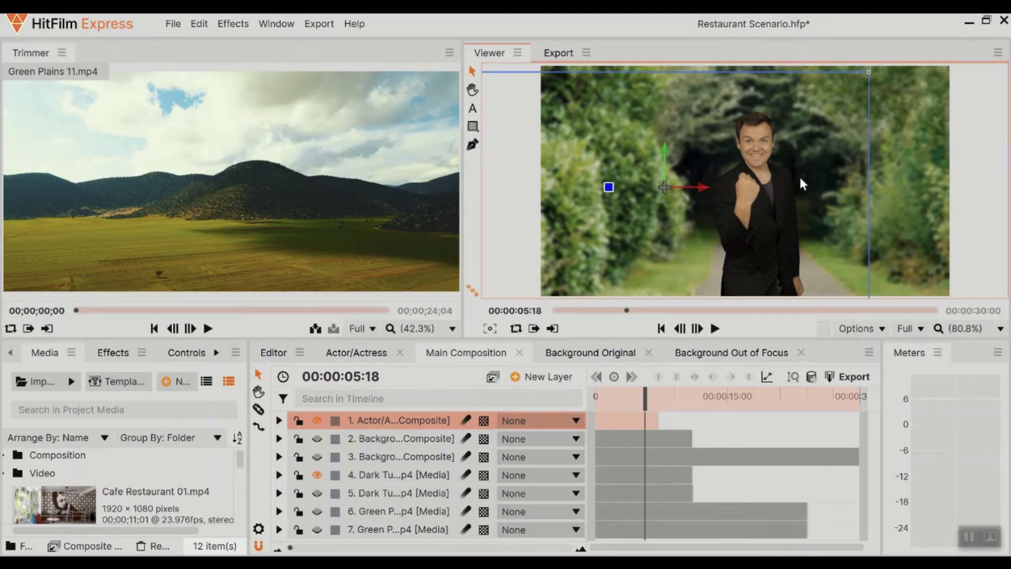
- Play the actor over the Dark Tunnel background from 00:00:00:23 and pause at 00:00:03:11
{"action": "left_click_drag", "start_coordinate": [645, 395], "coordinate": [602, 396]}
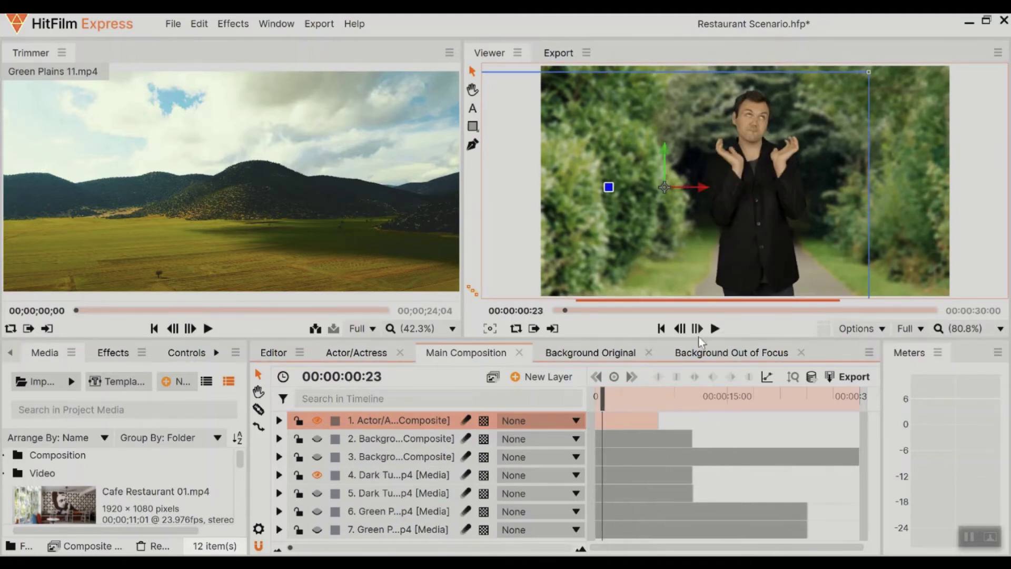
{"action": "left_click", "coordinate": [715, 329]}
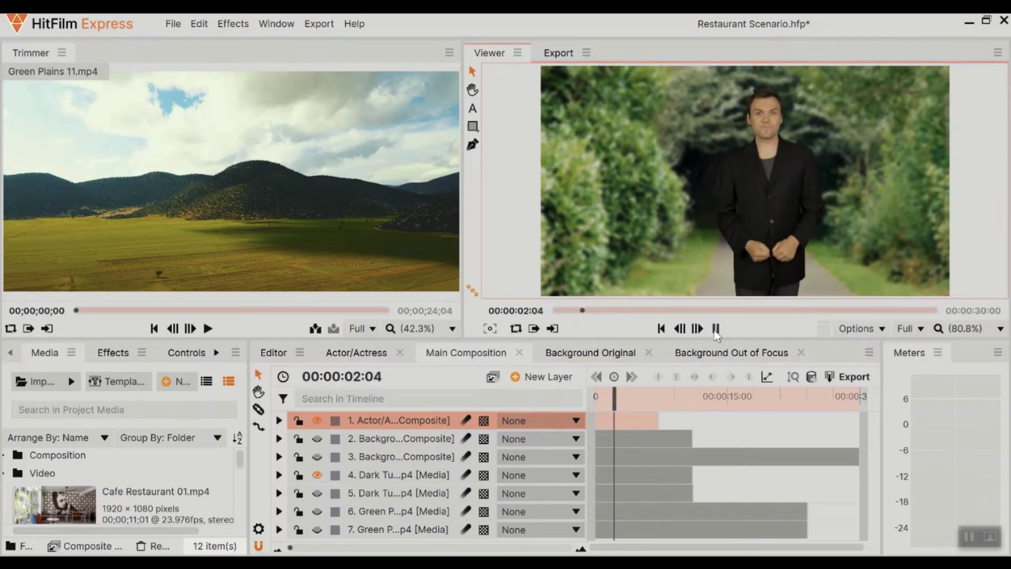
{"action": "left_click", "coordinate": [715, 328]}
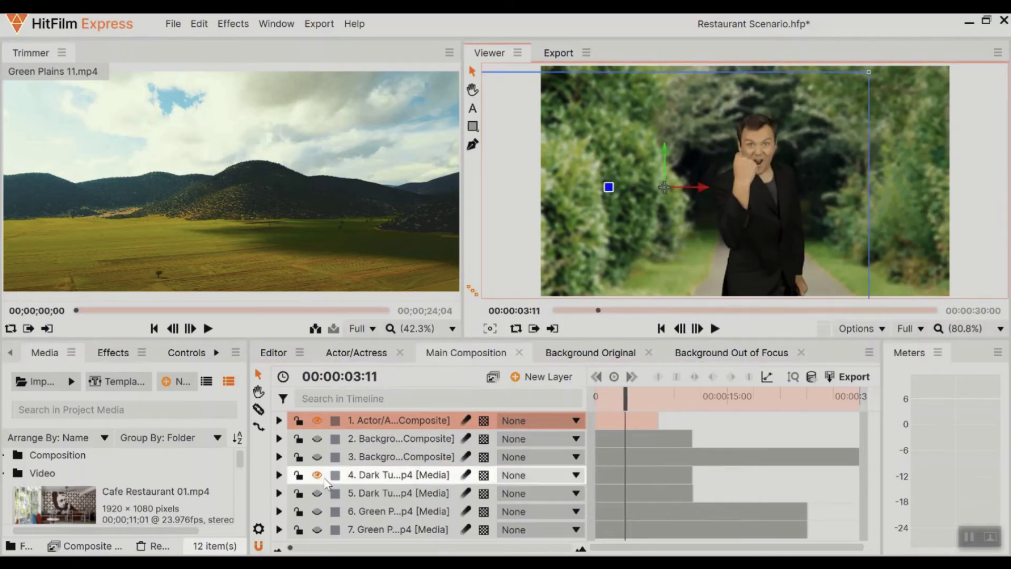
- Replace the blurred Dark Tunnel background on layer 4 with the sharp Dark Tunnel clip on layer 5 and preview the scene up to 00:00:05:11
{"action": "left_click", "coordinate": [317, 474]}
{"action": "left_click", "coordinate": [317, 493]}
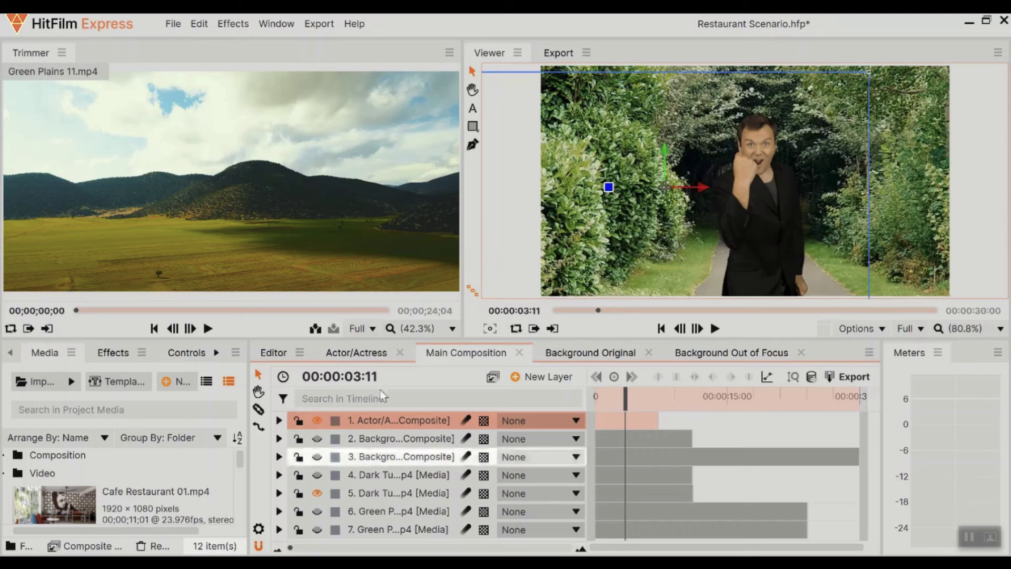
{"action": "left_click", "coordinate": [716, 329]}
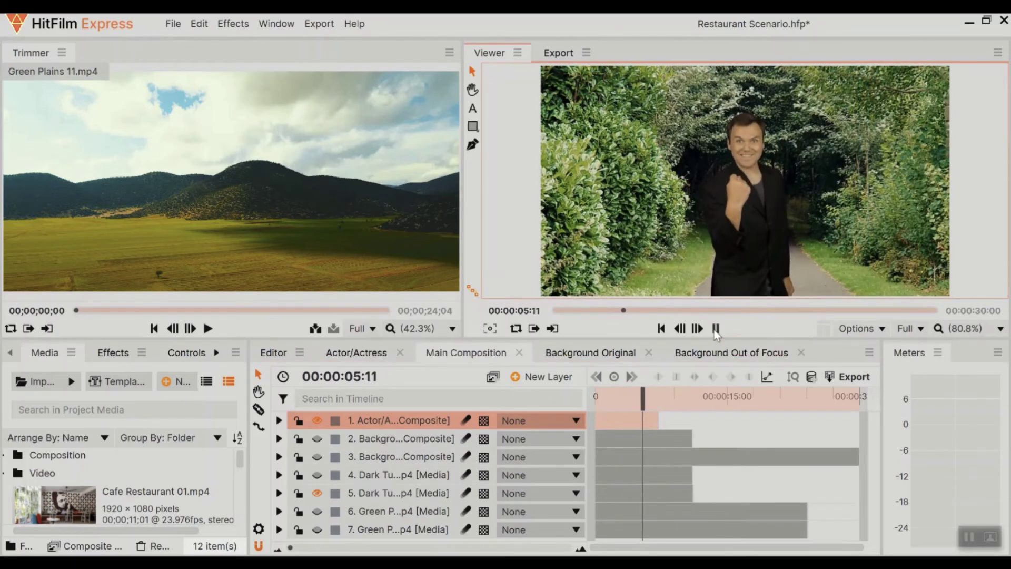
{"action": "left_click", "coordinate": [715, 328]}
- Swap the layer 5 Dark Tunnel background for the sharp Green Plains clip on layer 6 and move the actor toward the frame's left side
{"action": "left_click", "coordinate": [324, 493]}
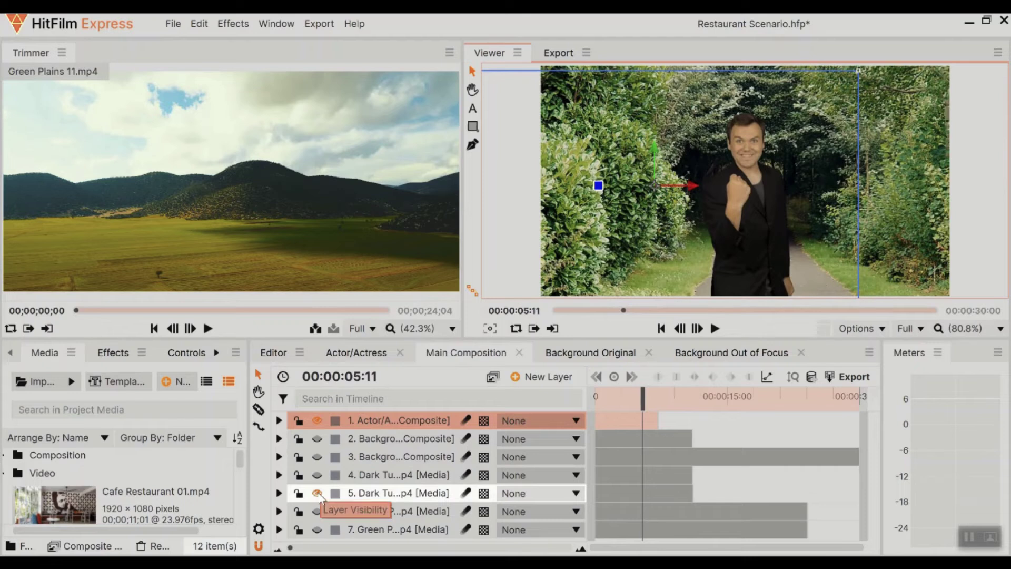
{"action": "left_click", "coordinate": [317, 494]}
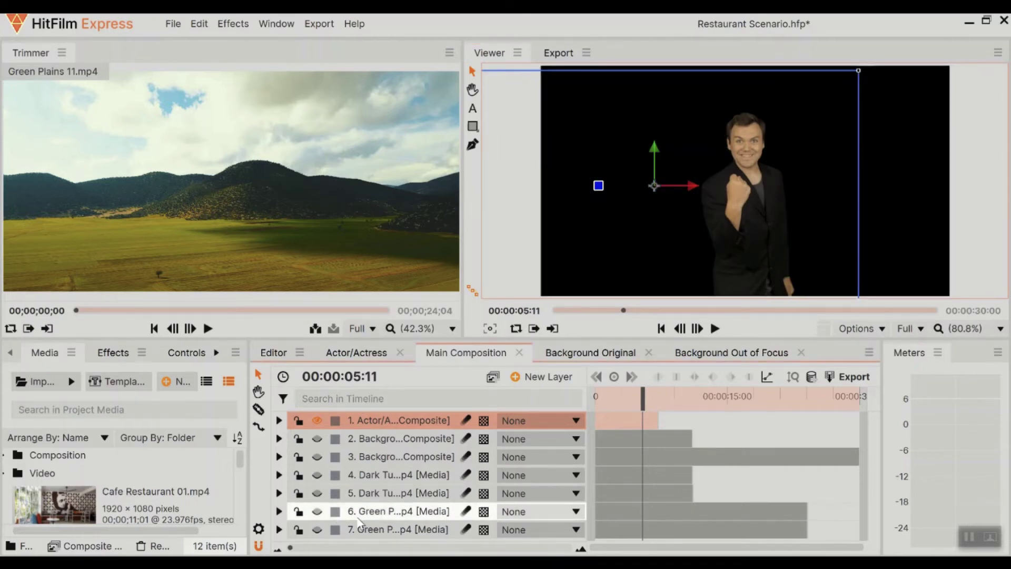
{"action": "left_click", "coordinate": [318, 512]}
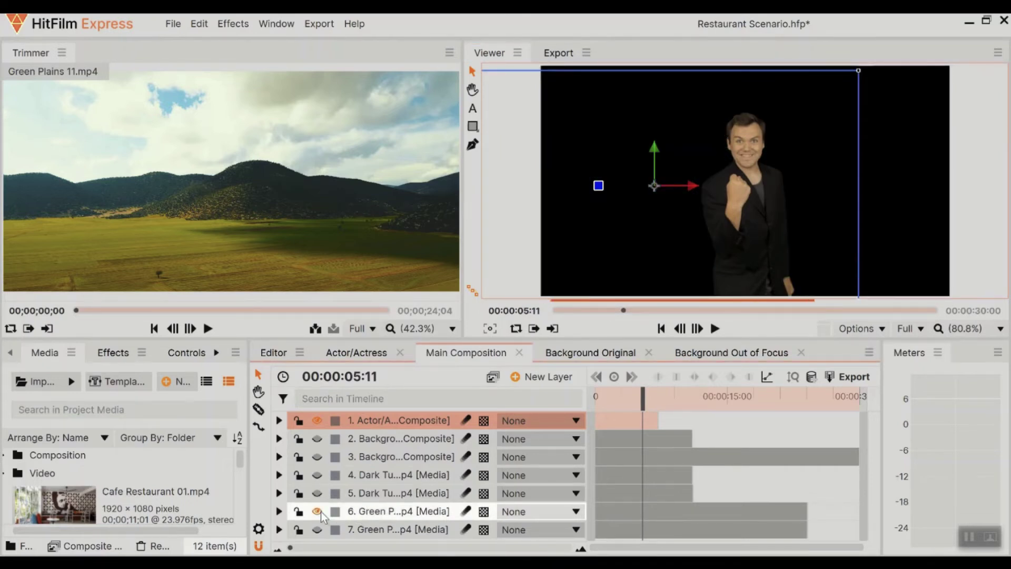
{"action": "left_click_drag", "start_coordinate": [764, 240], "coordinate": [654, 239]}
- Play the actor over the sharp Green Plains background, rewind to near the composition's start during playback, and pause at 00:00:04:26
{"action": "left_click", "coordinate": [715, 331]}
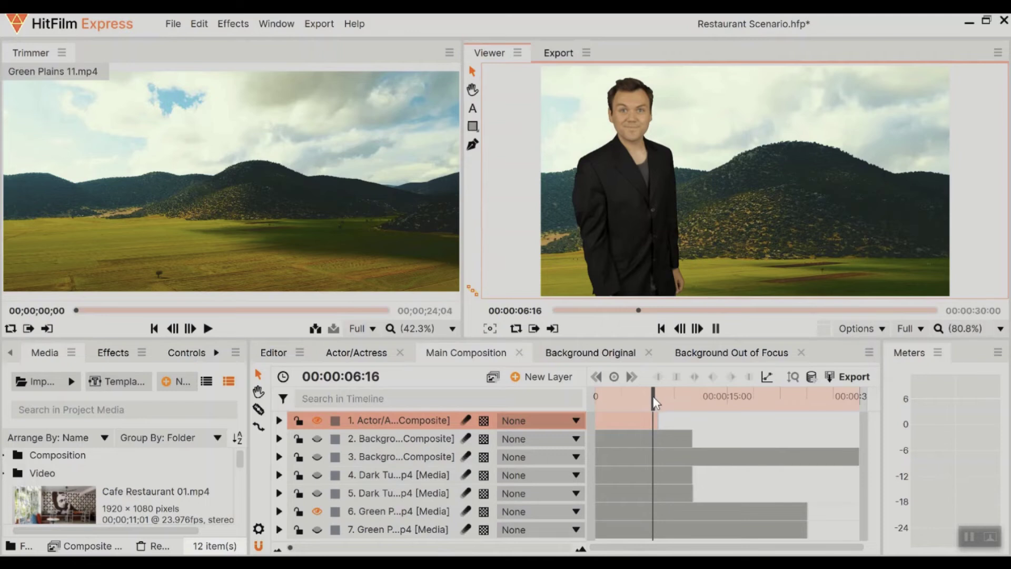
{"action": "left_click_drag", "start_coordinate": [656, 403], "coordinate": [605, 403]}
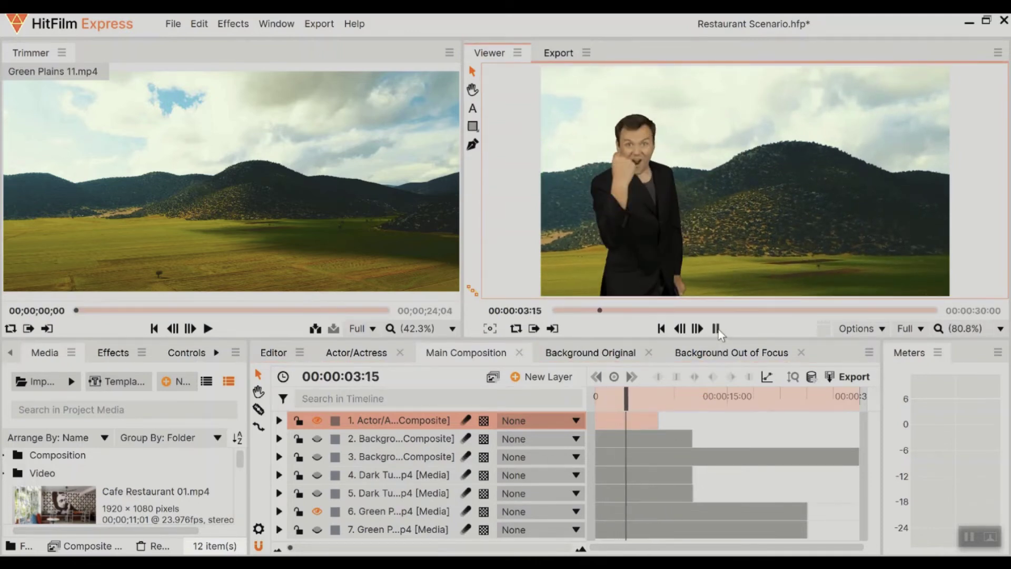
{"action": "left_click", "coordinate": [717, 330]}
- Hide the sharp Green Plains clip on layer 6 and show the out-of-focus Green Plains clip on layer 7
{"action": "left_click", "coordinate": [337, 517]}
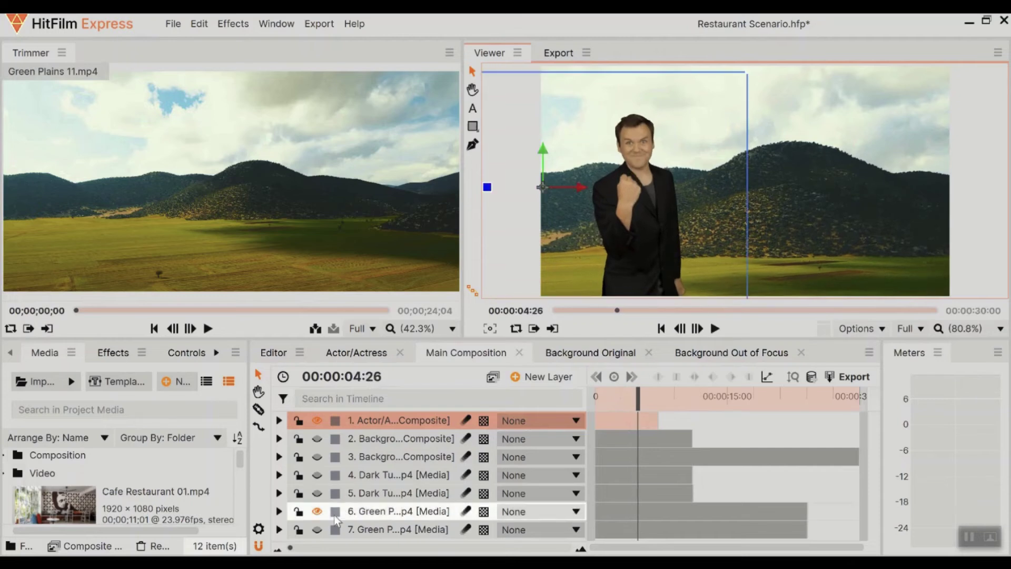
{"action": "left_click", "coordinate": [317, 512]}
{"action": "left_click", "coordinate": [316, 530]}
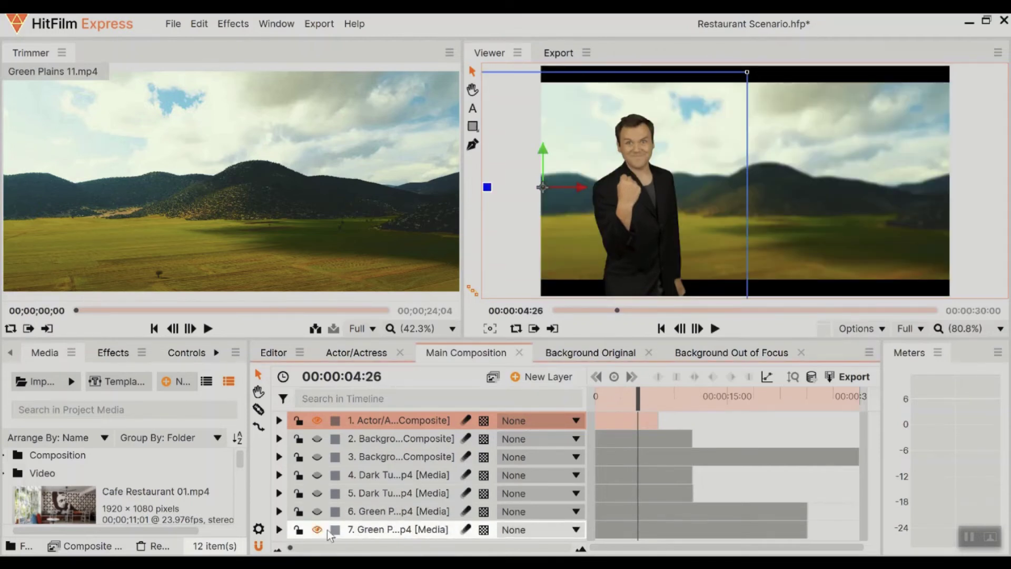
- Preview the actor over the blurred Green Plains background from 00:00:02:13 to 00:00:06:02, and return the playhead to 00:00:04:06
{"action": "left_click_drag", "start_coordinate": [638, 395], "coordinate": [618, 395]}
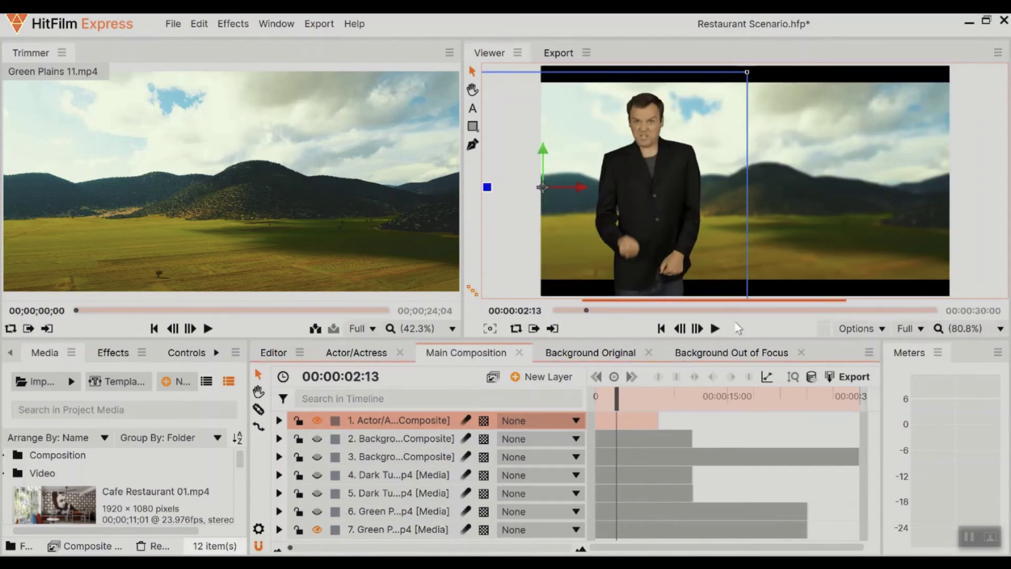
{"action": "left_click", "coordinate": [716, 331]}
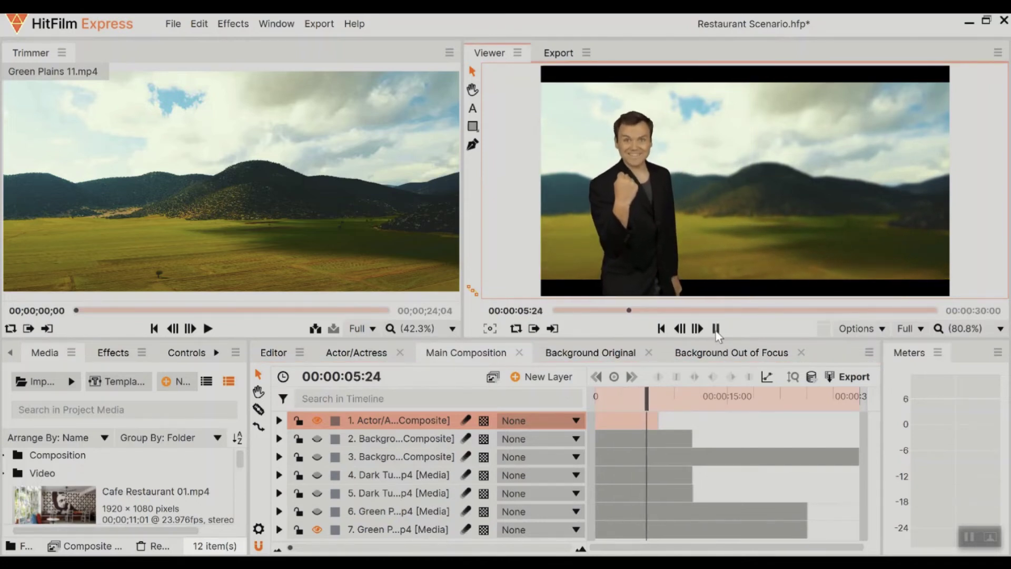
{"action": "left_click", "coordinate": [716, 328]}
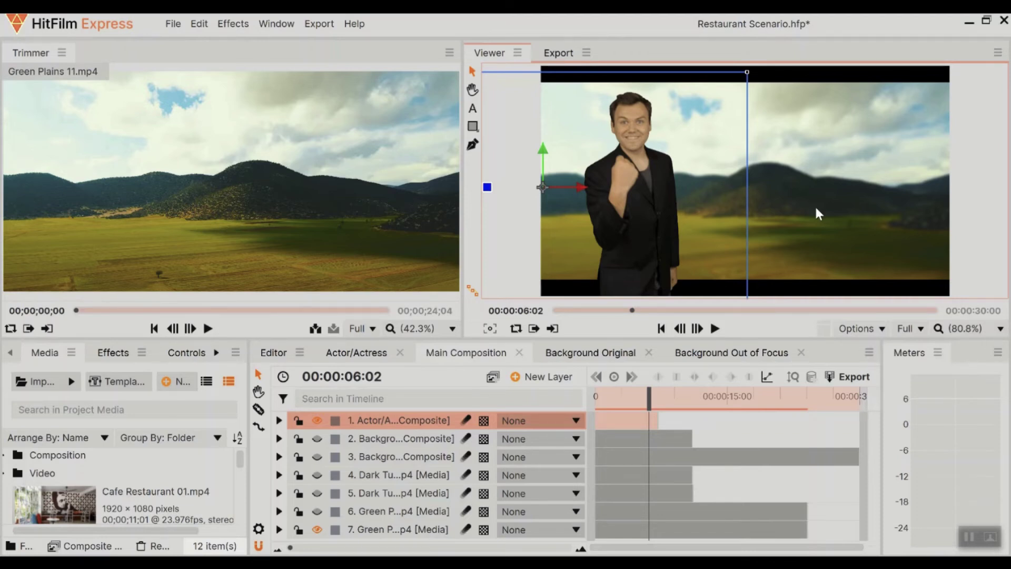
{"action": "left_click", "coordinate": [632, 396]}
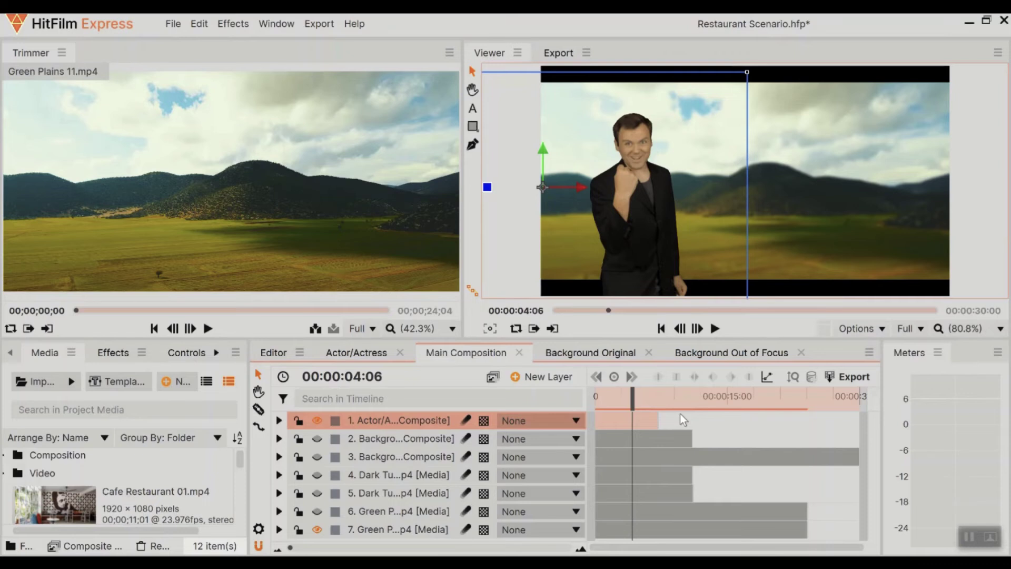